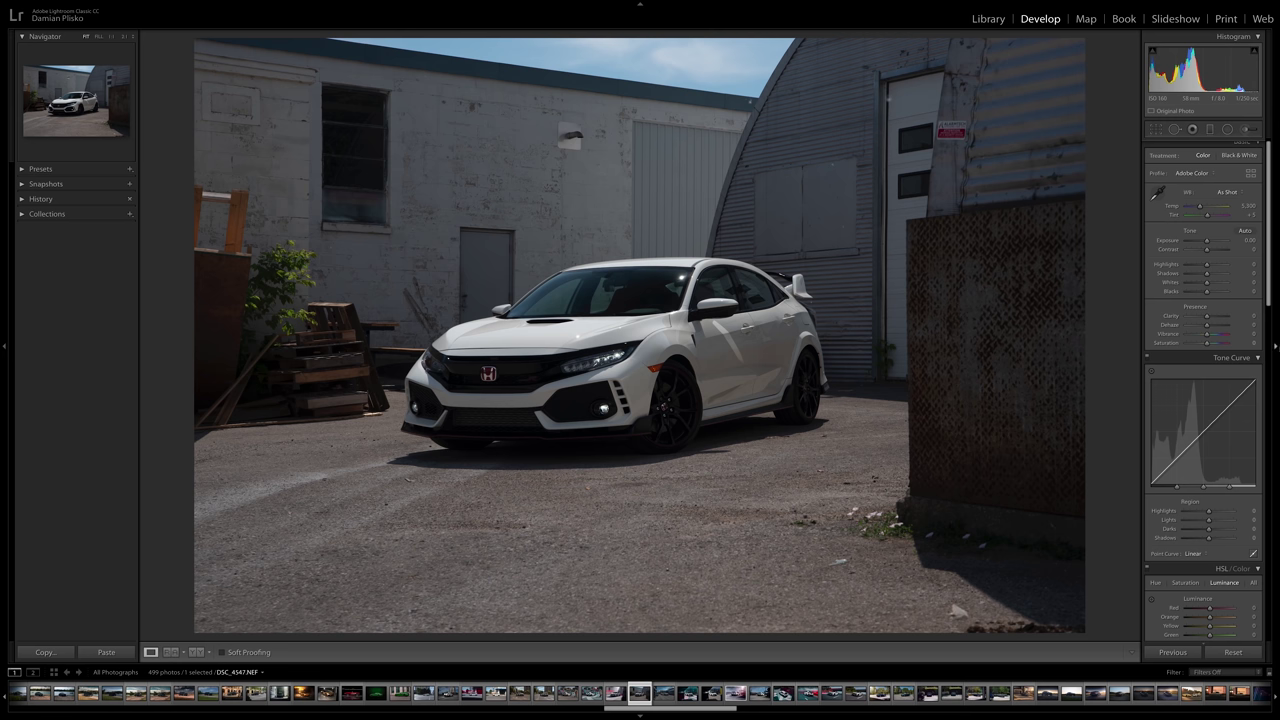
Enable lens profile corrections and chromatic aberration removal for the car photo
scroll(1220, 463, "down", 15)
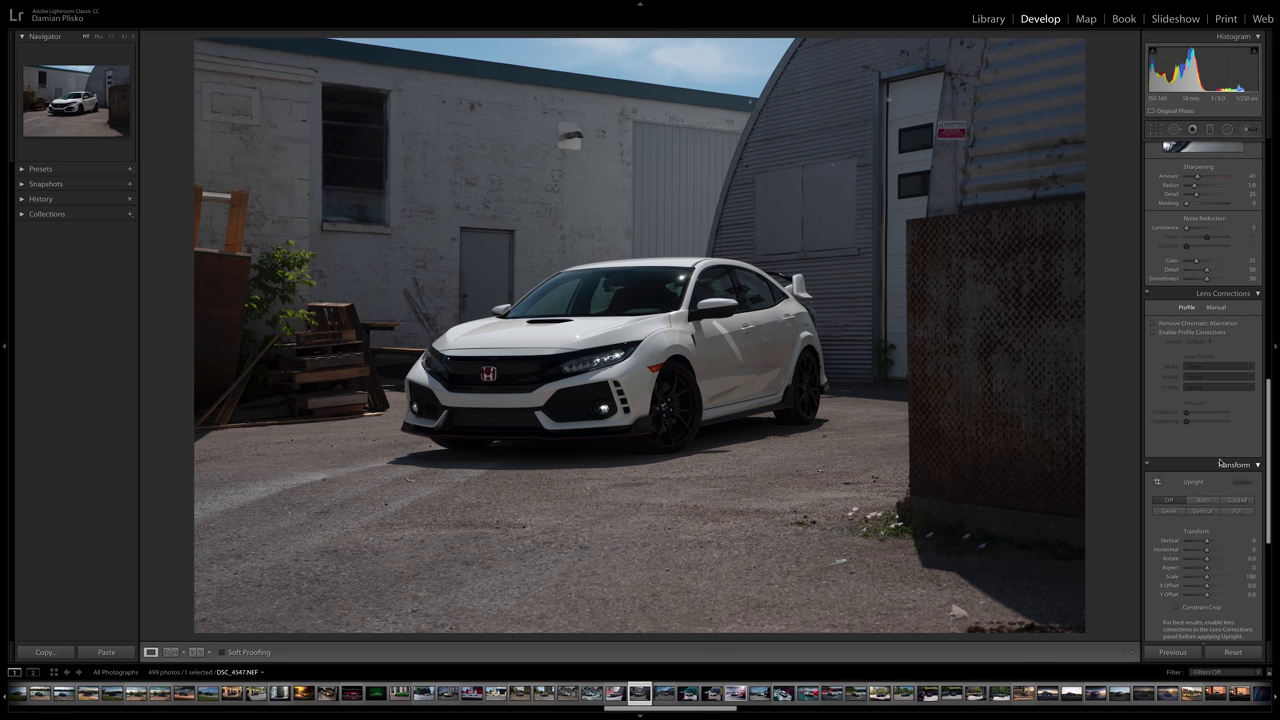
scroll(1219, 462, "up", 1)
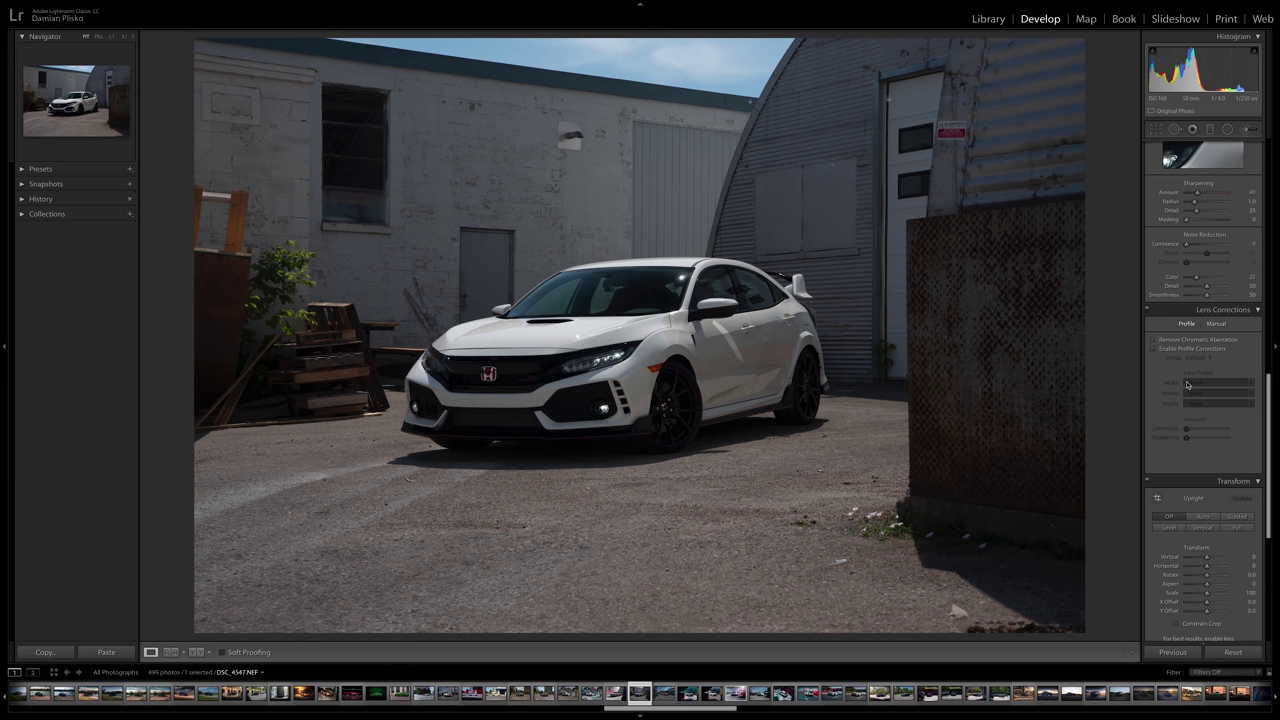
left_click(1153, 348)
left_click(1153, 339)
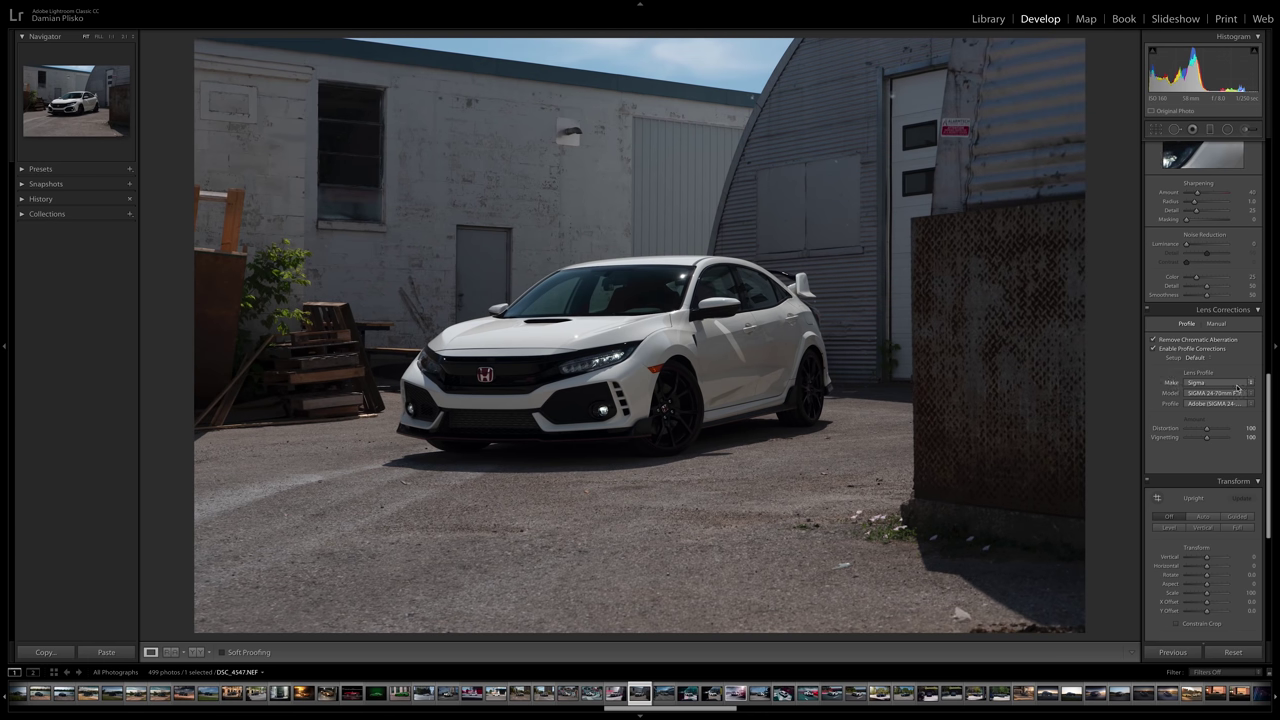
Set the white balance temperature to 6,000 and the tint to +10
scroll(1236, 404, "up", 10)
scroll(1234, 401, "down", 1)
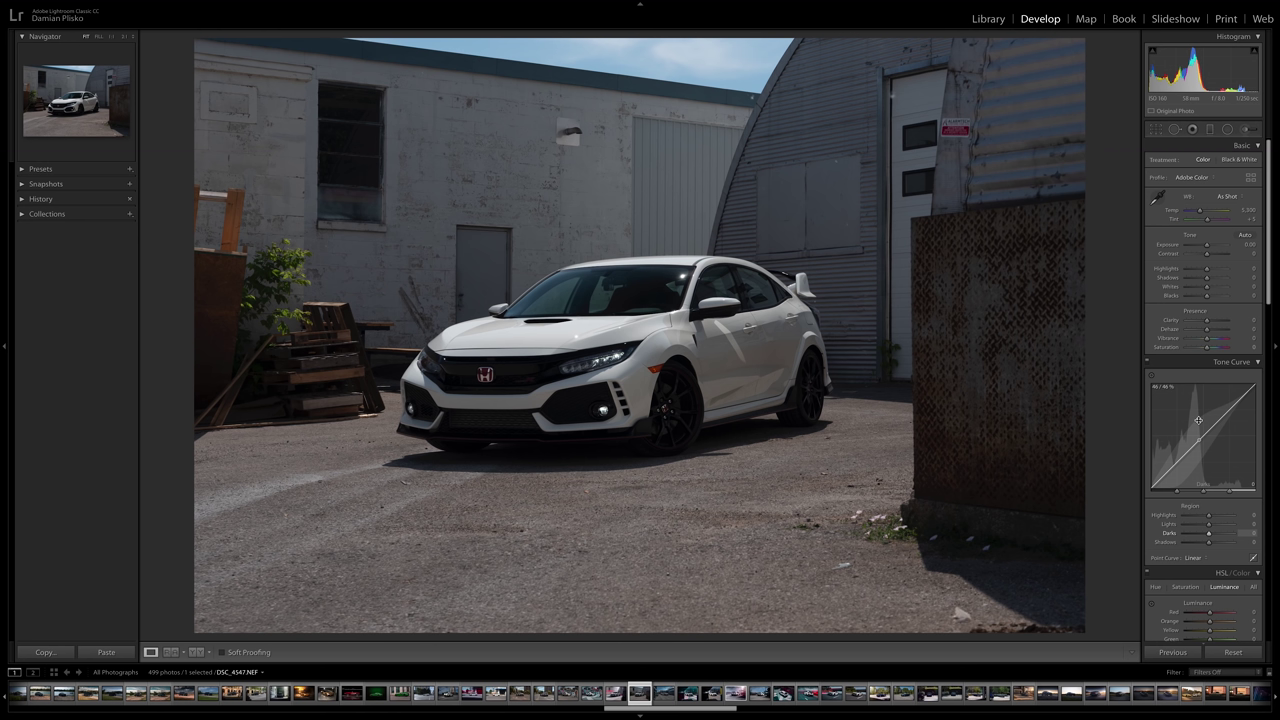
left_click(1247, 210)
type("6,0")
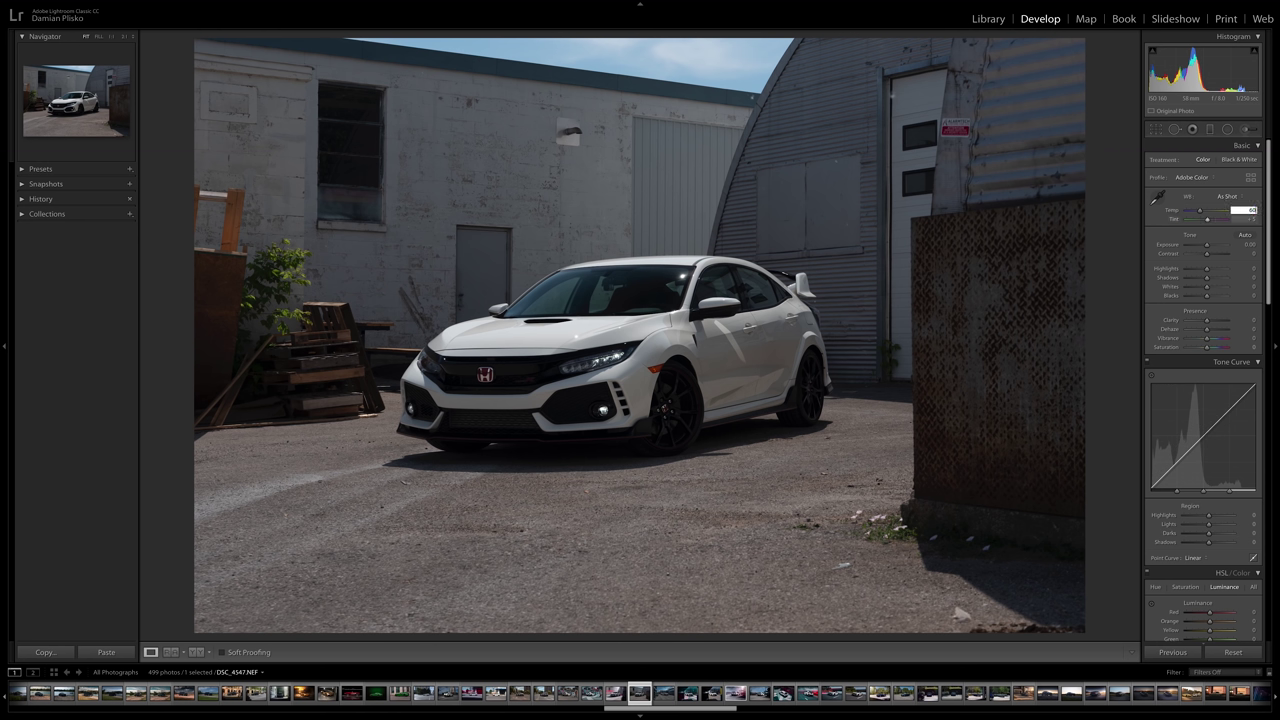
type("00")
key("Return")
left_click(1252, 221)
type("10")
key("Return")
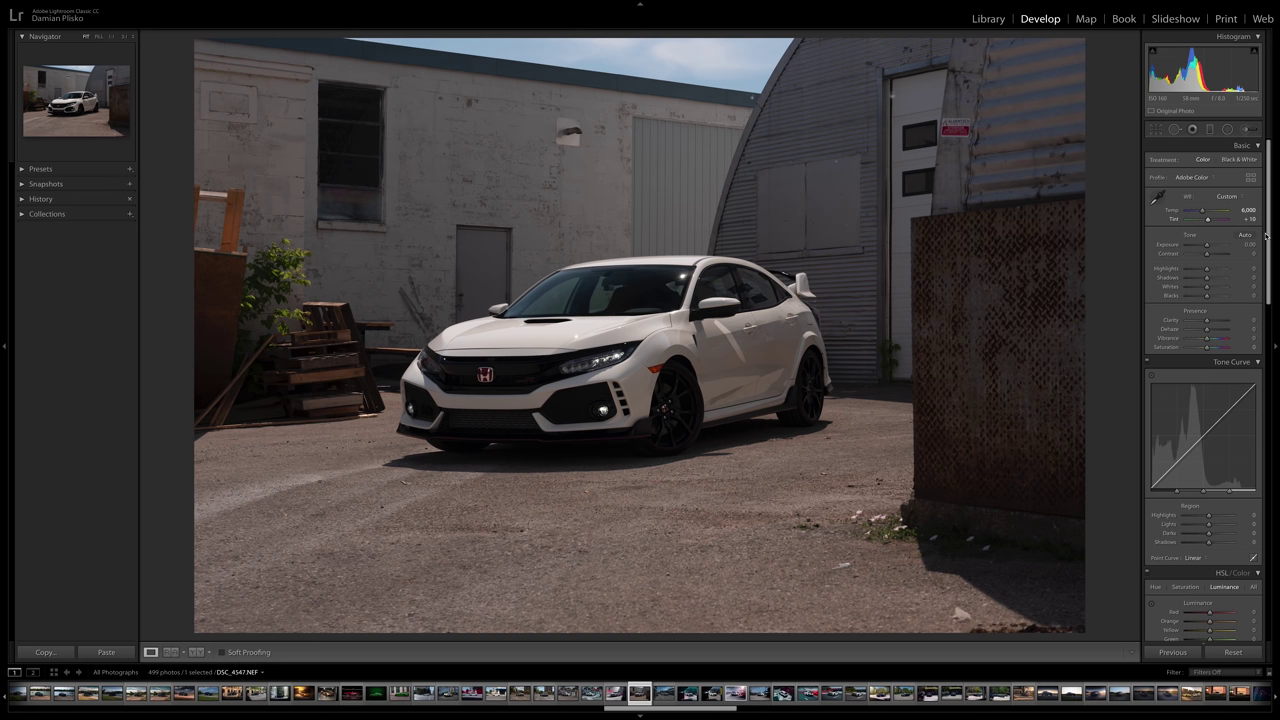
Lower the photo's exposure to −0.30
key("F2")
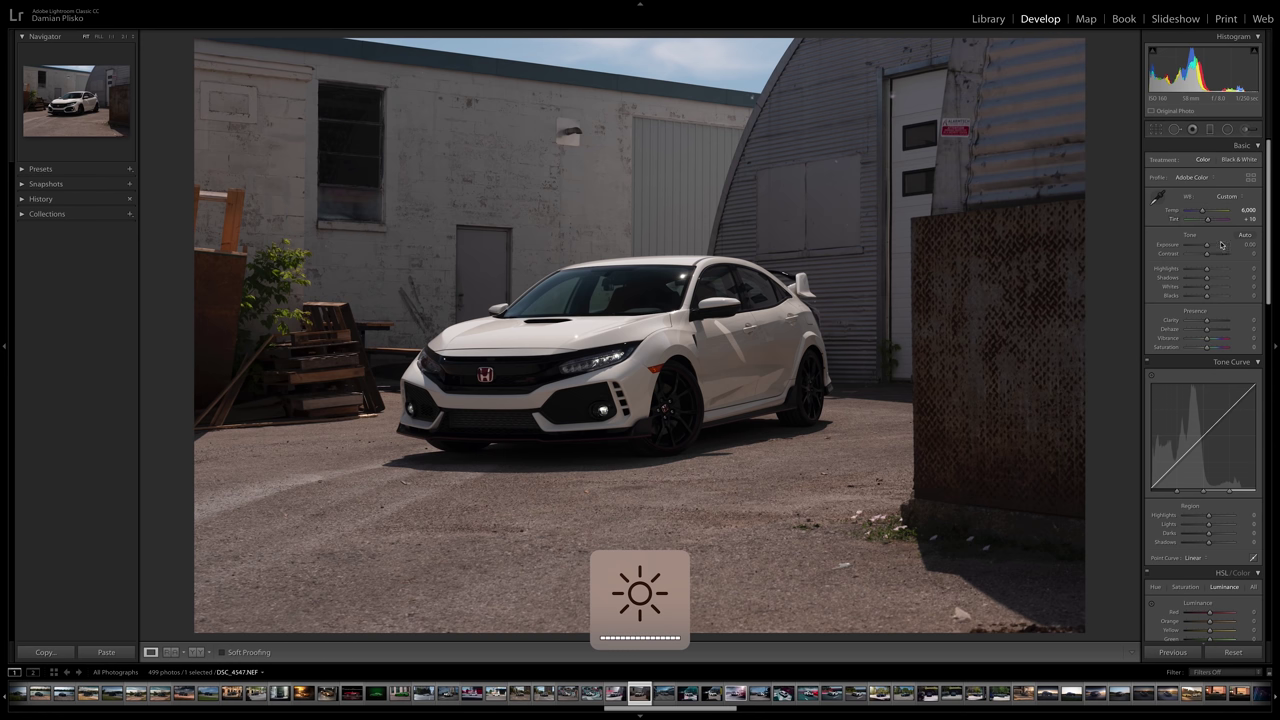
left_click_drag(1208, 248, 1206, 249)
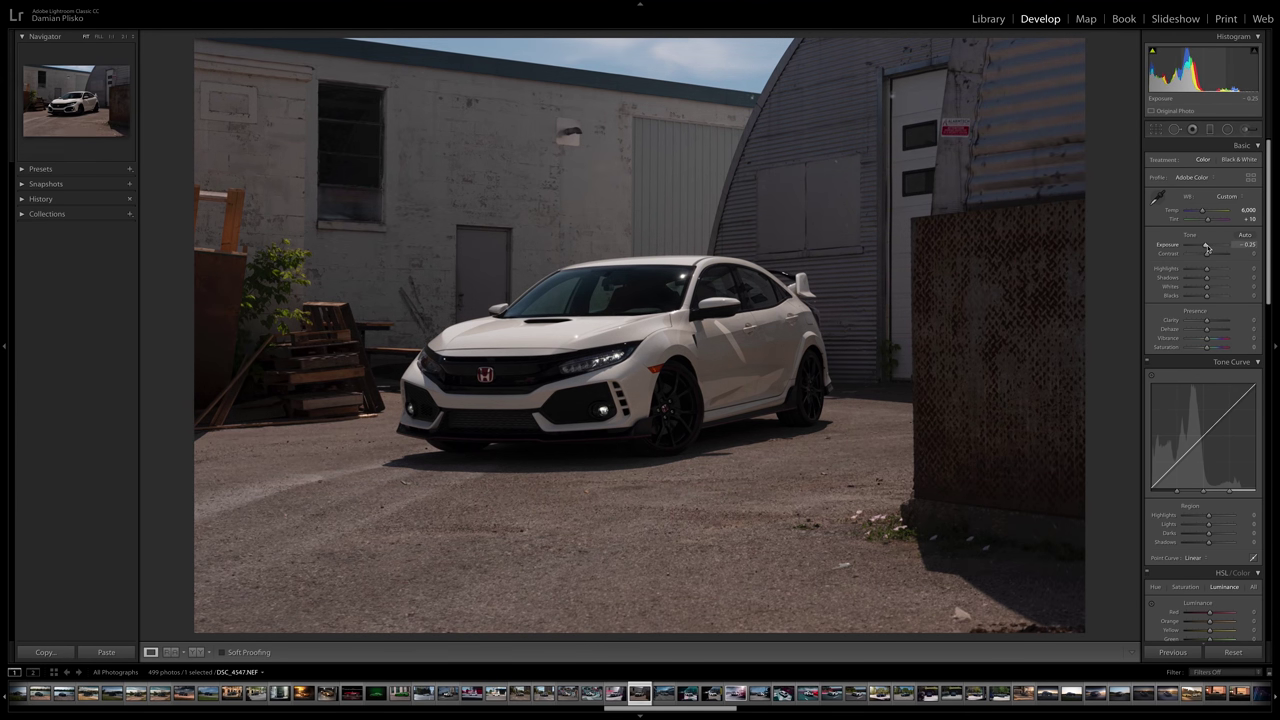
left_click_drag(1206, 249, 1205, 249)
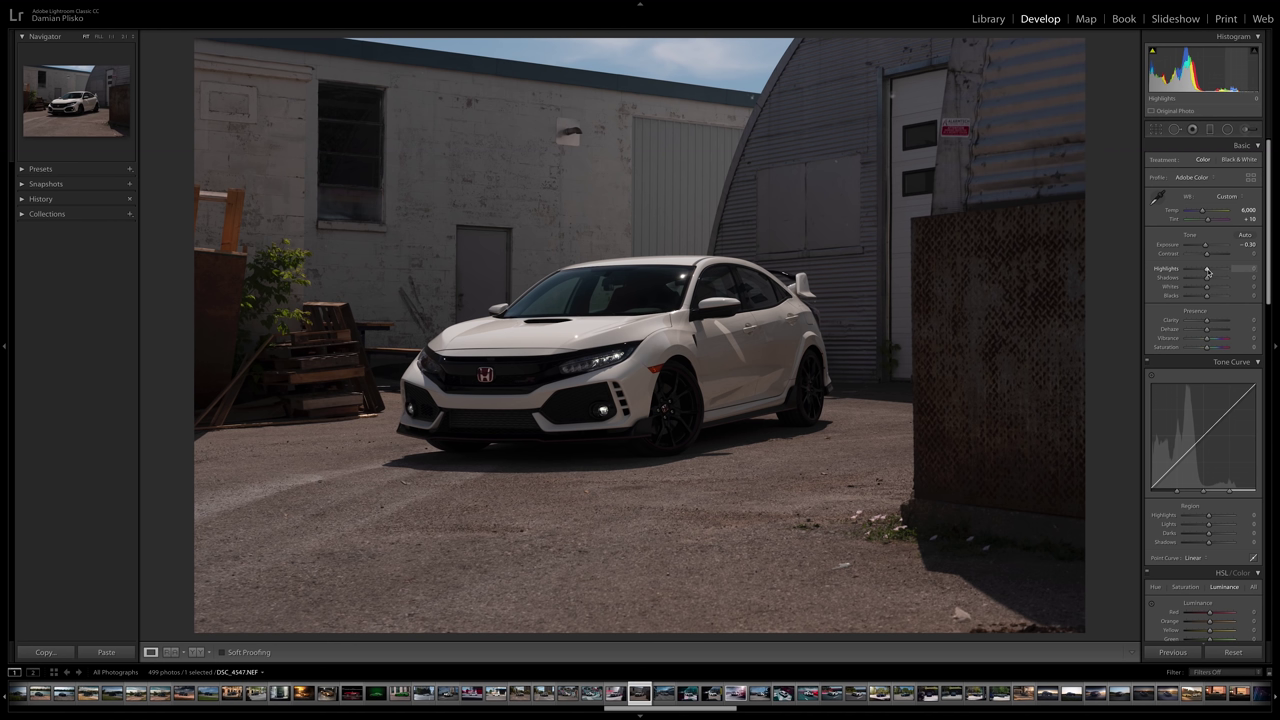
Set the basic highlights to −70 and the shadows to +75
left_click(1252, 270)
type("-70")
key("Return")
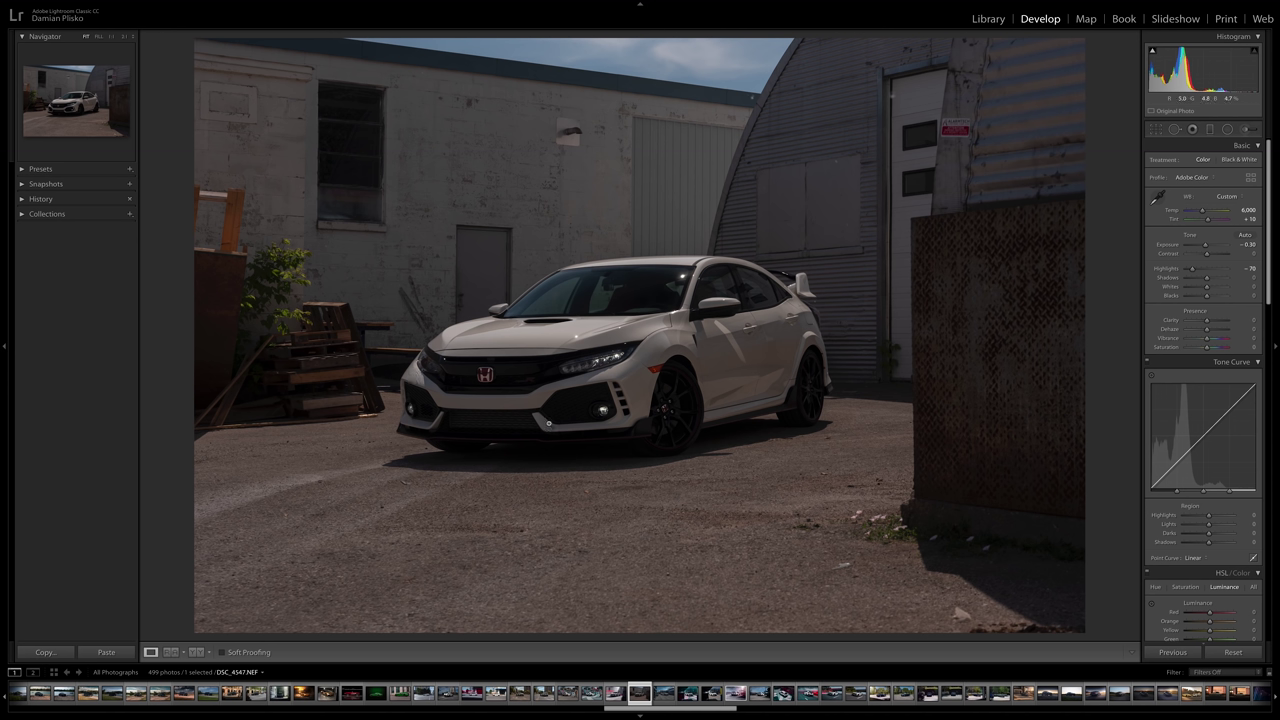
left_click(1250, 277)
type("75")
key("Return")
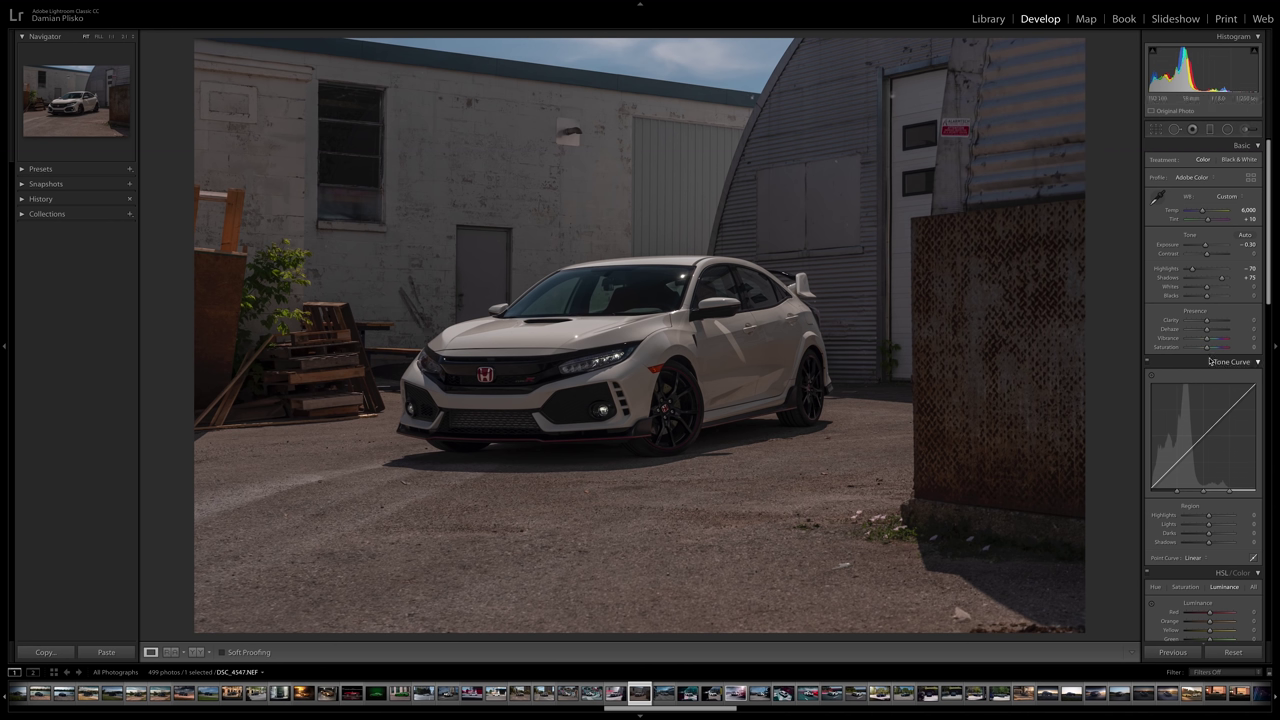
Raise the whites to +25 and the blacks to +75
left_click_drag(1207, 290, 1212, 289)
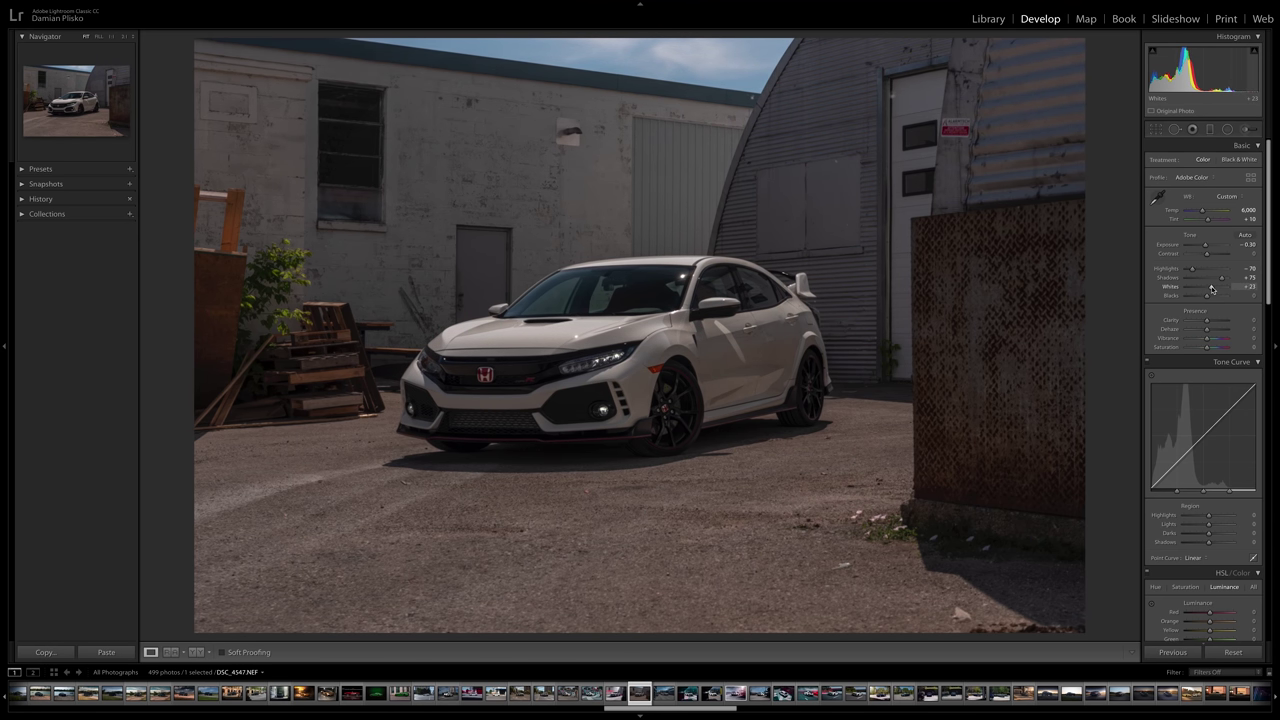
left_click(1244, 286)
key("Return")
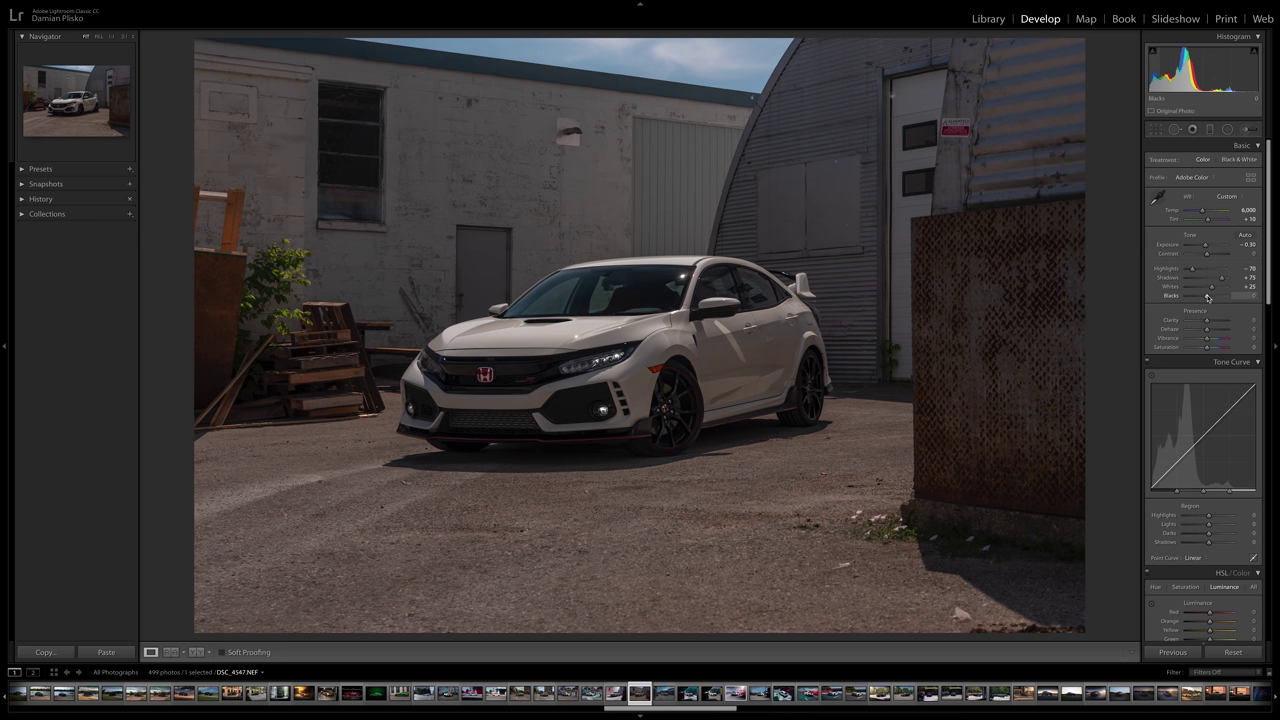
left_click_drag(1206, 297, 1219, 296)
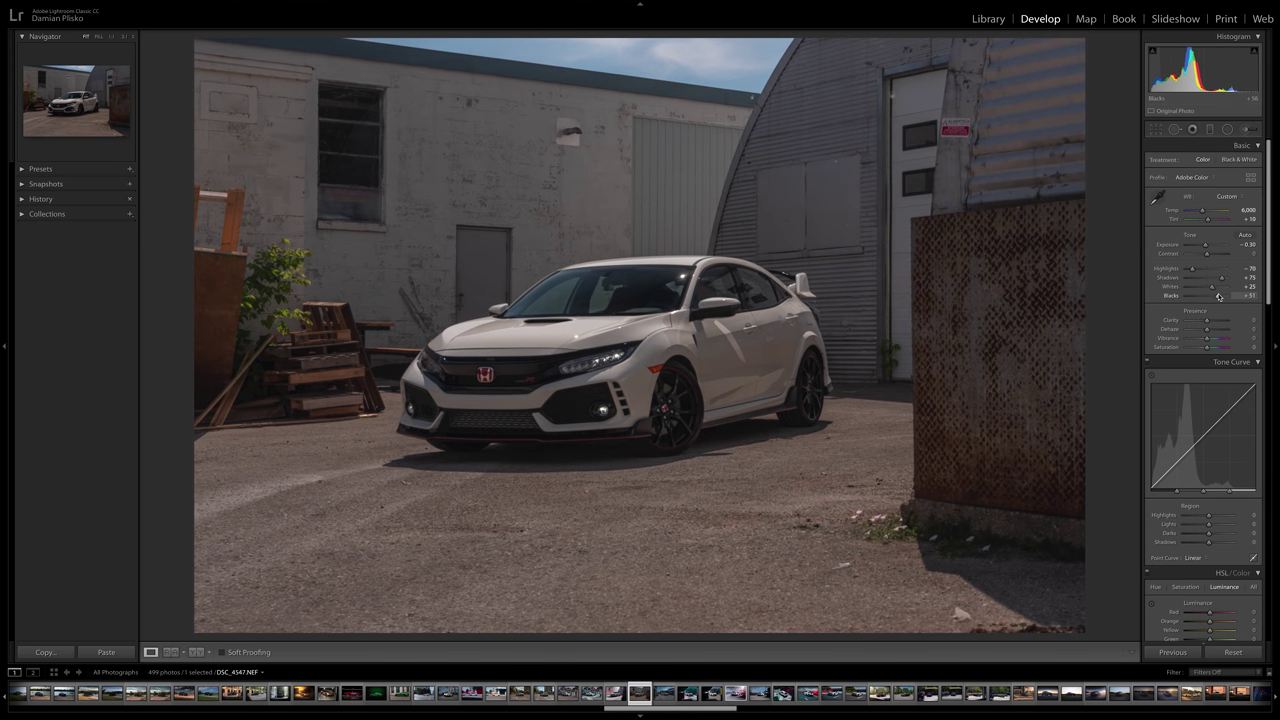
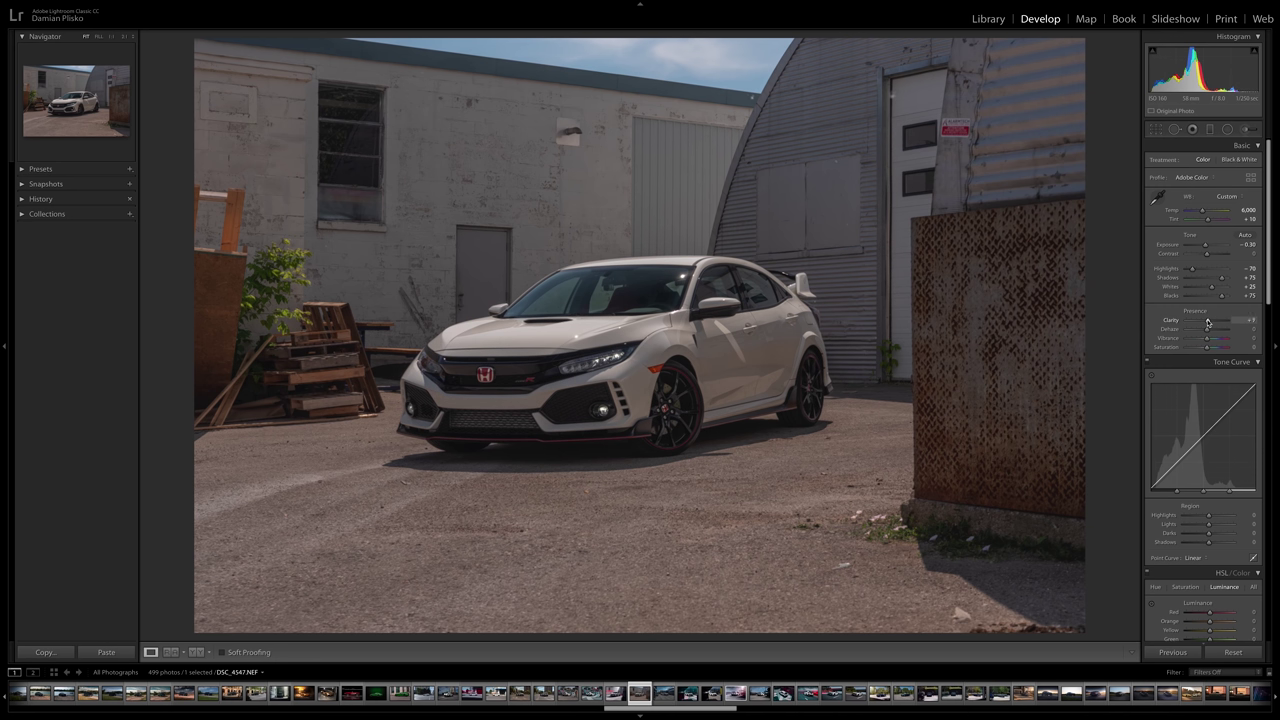
Set the clarity to +5 and the contrast to +15
left_click_drag(1208, 322, 1206, 321)
left_click_drag(1206, 256, 1209, 257)
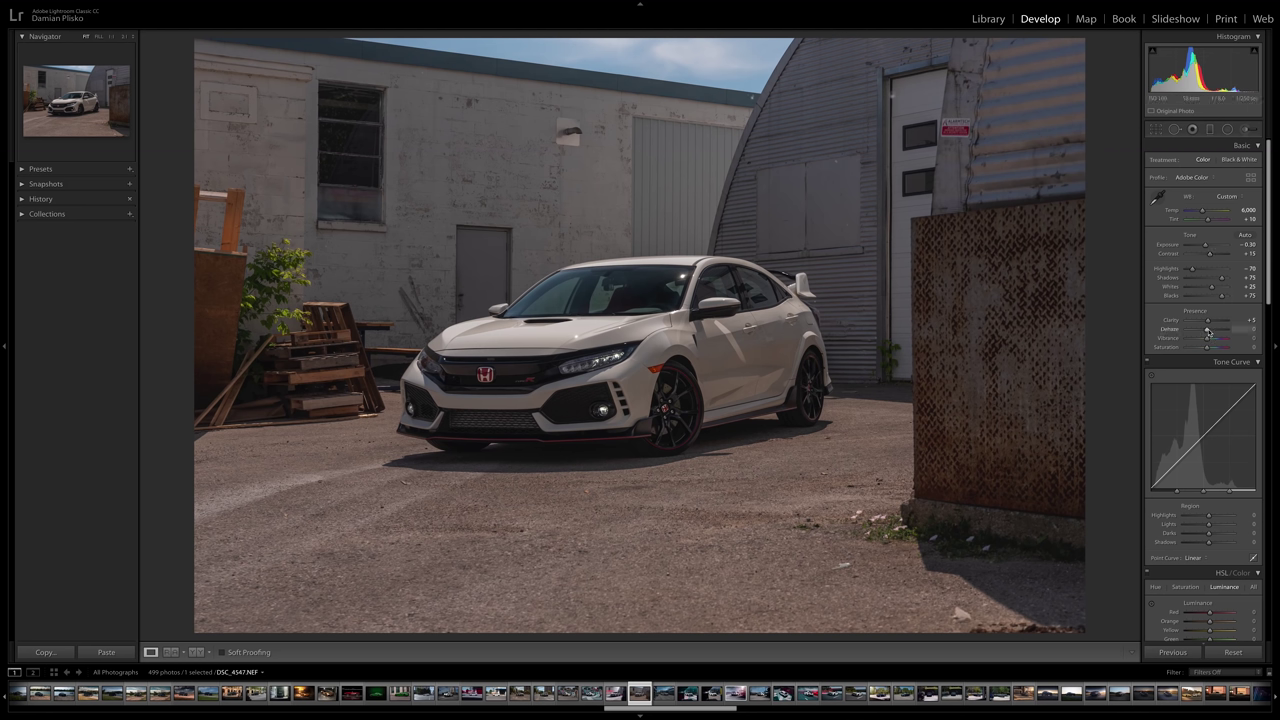
Set the dehaze amount to +35 and the vibrance to −15
left_click(1247, 329)
type("235")
key("Return")
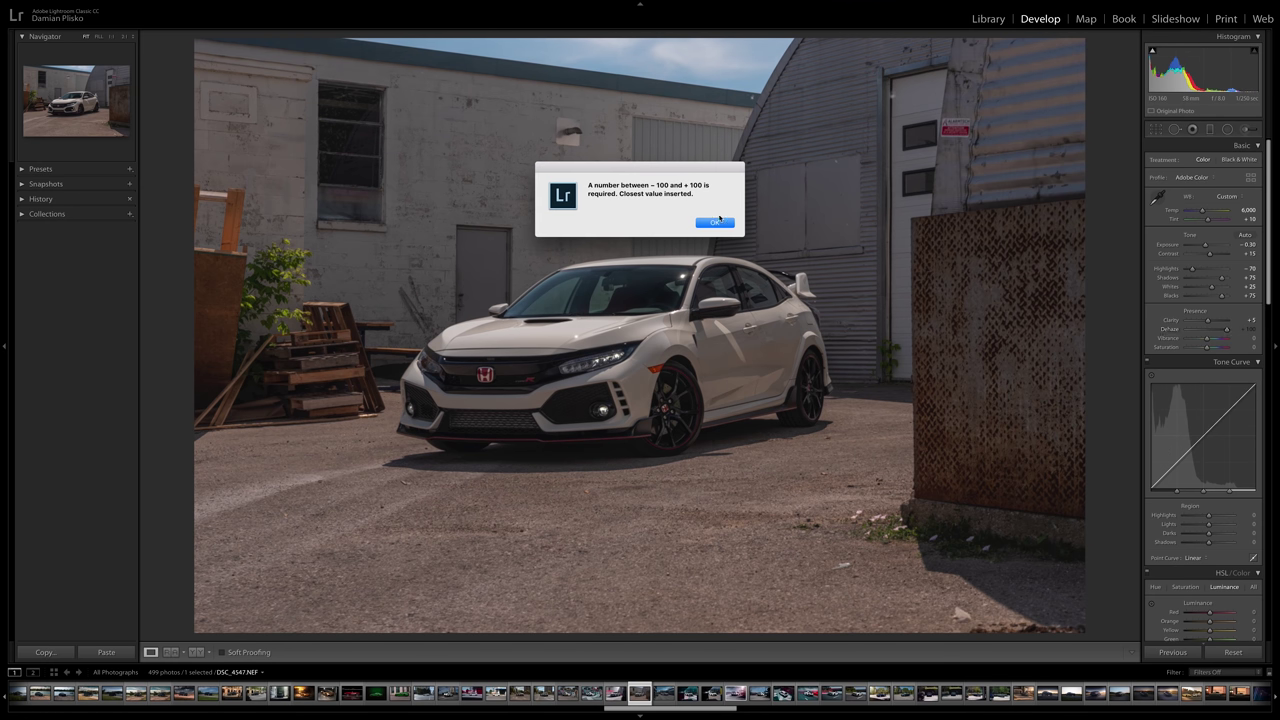
left_click(728, 232)
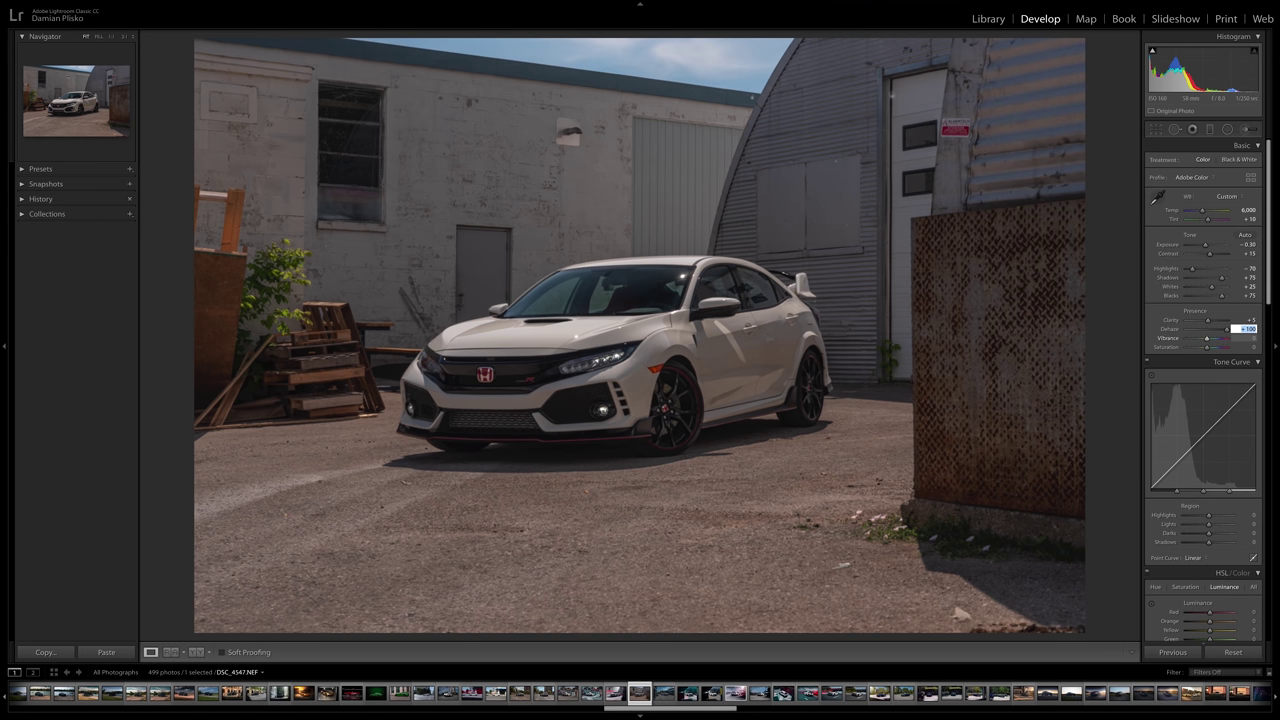
type("35")
key("Return")
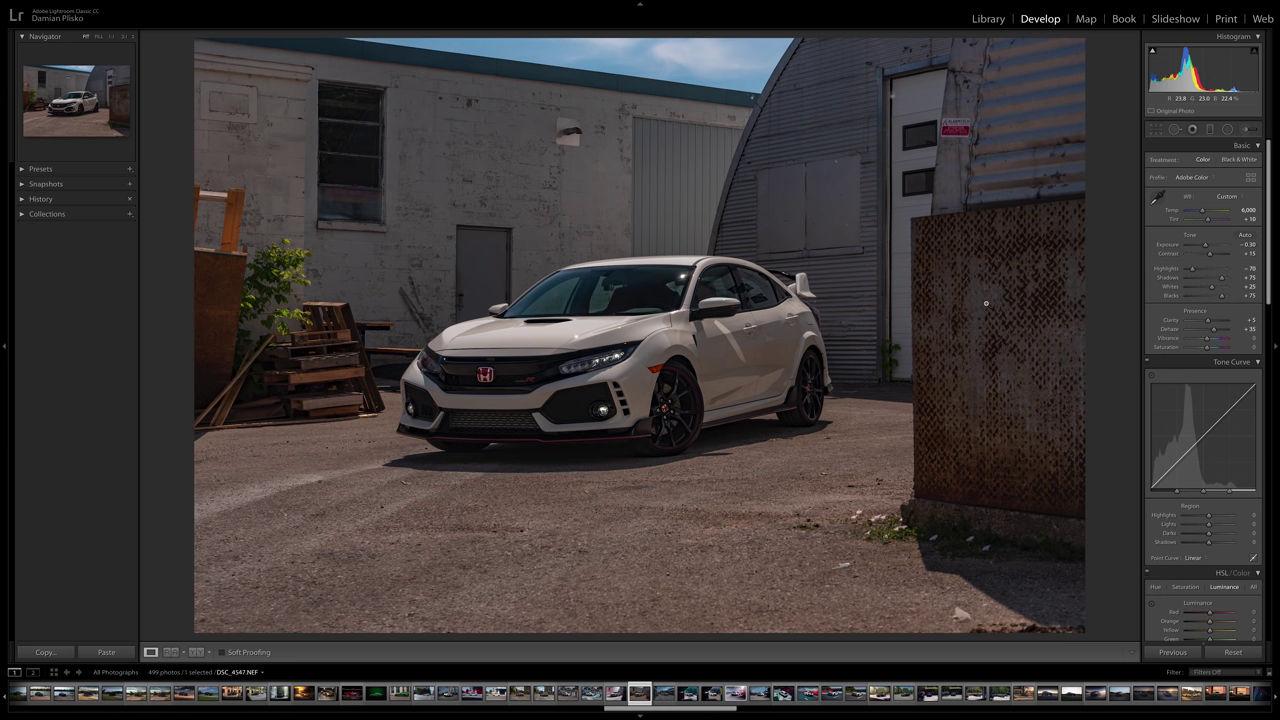
left_click(1250, 338)
type("+15")
key("Return")
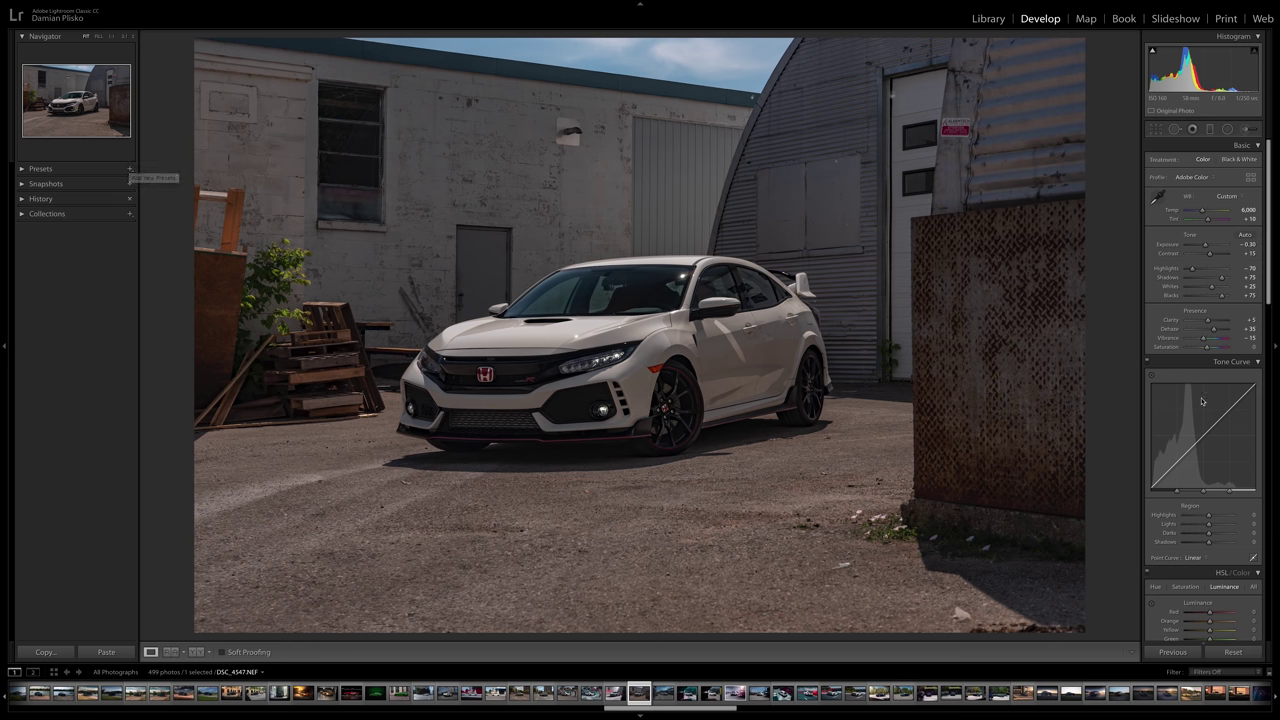
Set the HSL saturation of red to +5 and of orange and yellow to −30 each
scroll(1202, 401, "down", 3)
scroll(1202, 401, "down", 3)
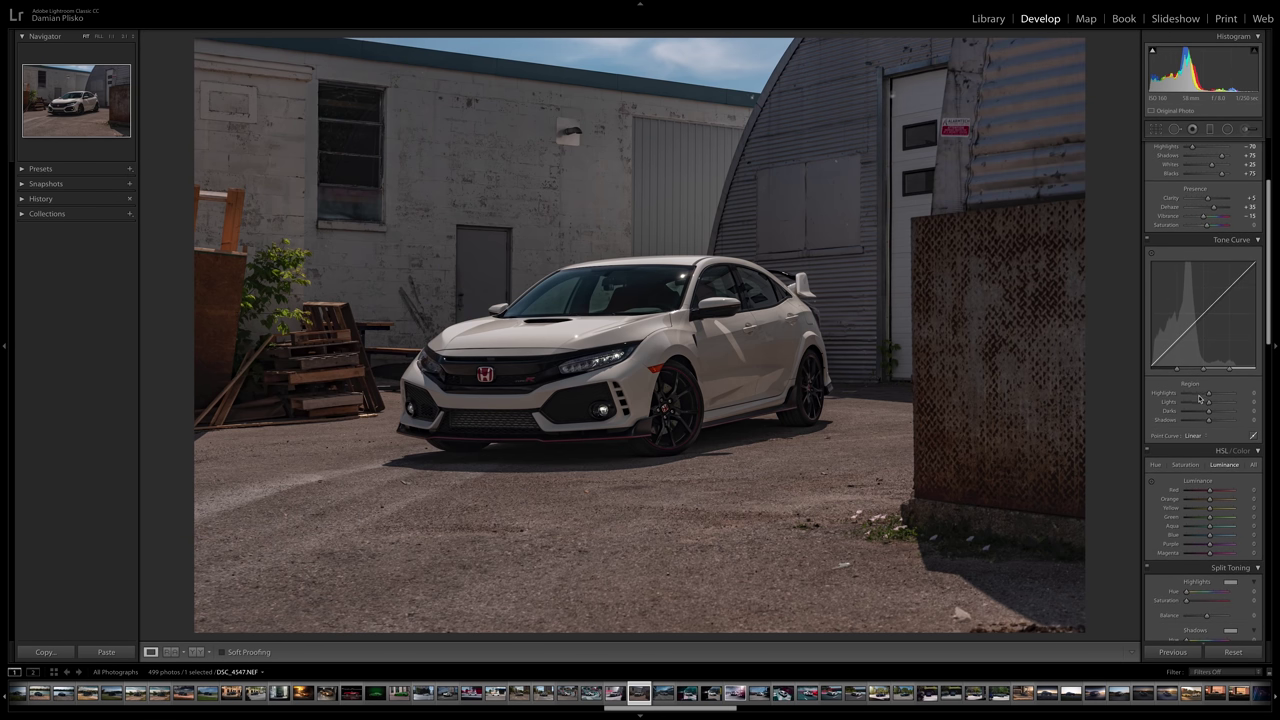
scroll(1202, 413, "down", 1)
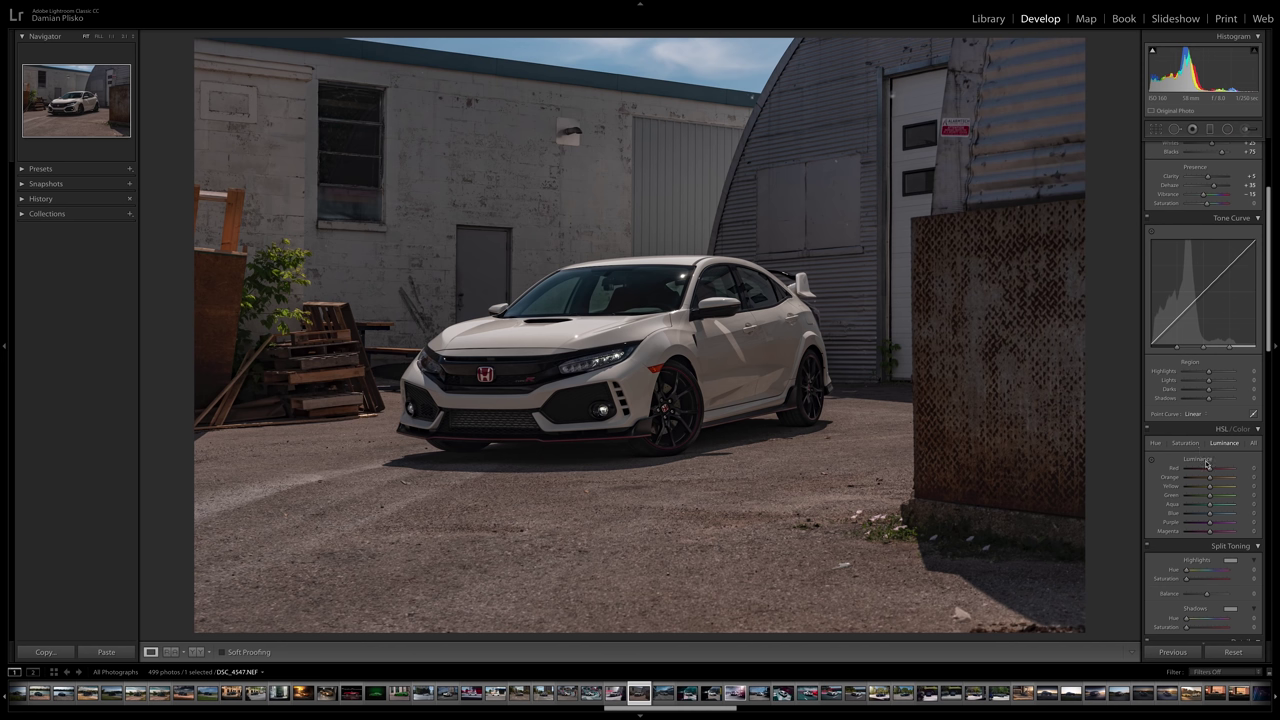
left_click(1253, 468)
left_click(1186, 443)
left_click(1252, 468)
type("5")
key("Return")
left_click(1250, 478)
type("-30")
key("Return")
left_click(1247, 486)
key("Return")
Reduce the HSL saturation of aqua to −35 and of blue to −40
left_click(1254, 505)
type("-35")
key("Return")
left_click(1252, 514)
type("-40")
key("Return")
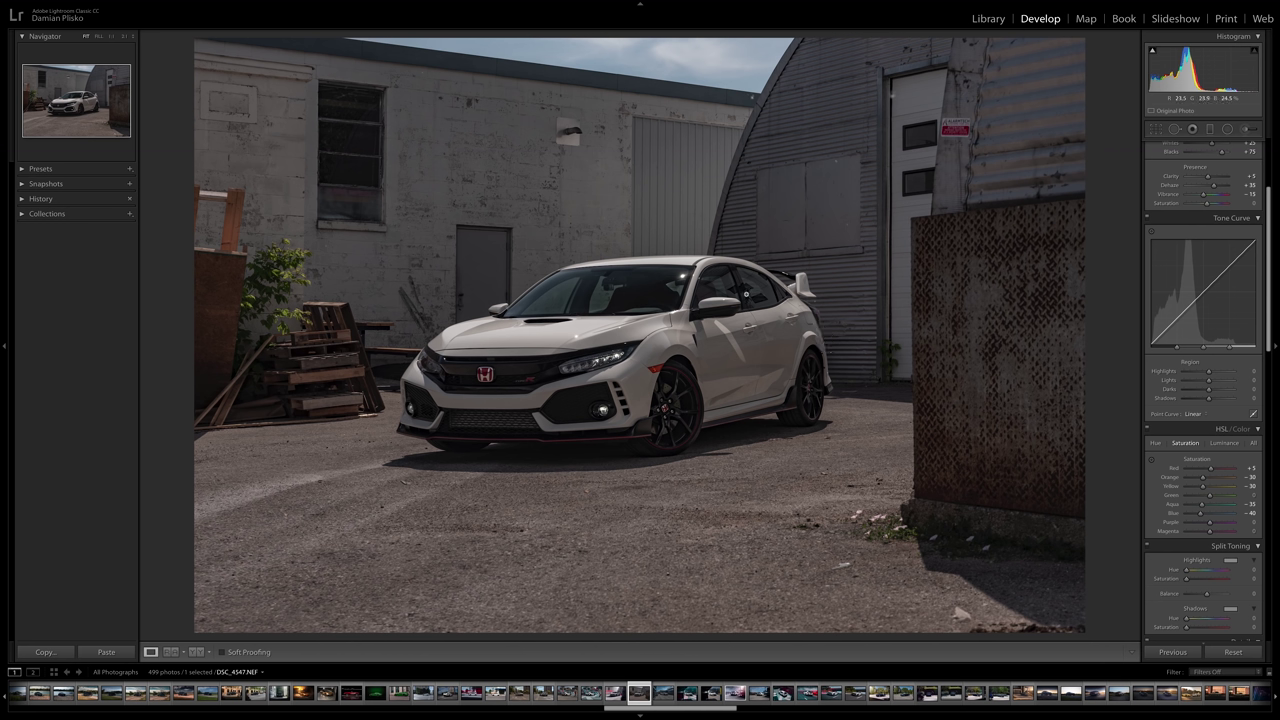
Set the HSL luminance of red to +75 and of orange and yellow to +10 each
left_click(1223, 443)
left_click(1254, 468)
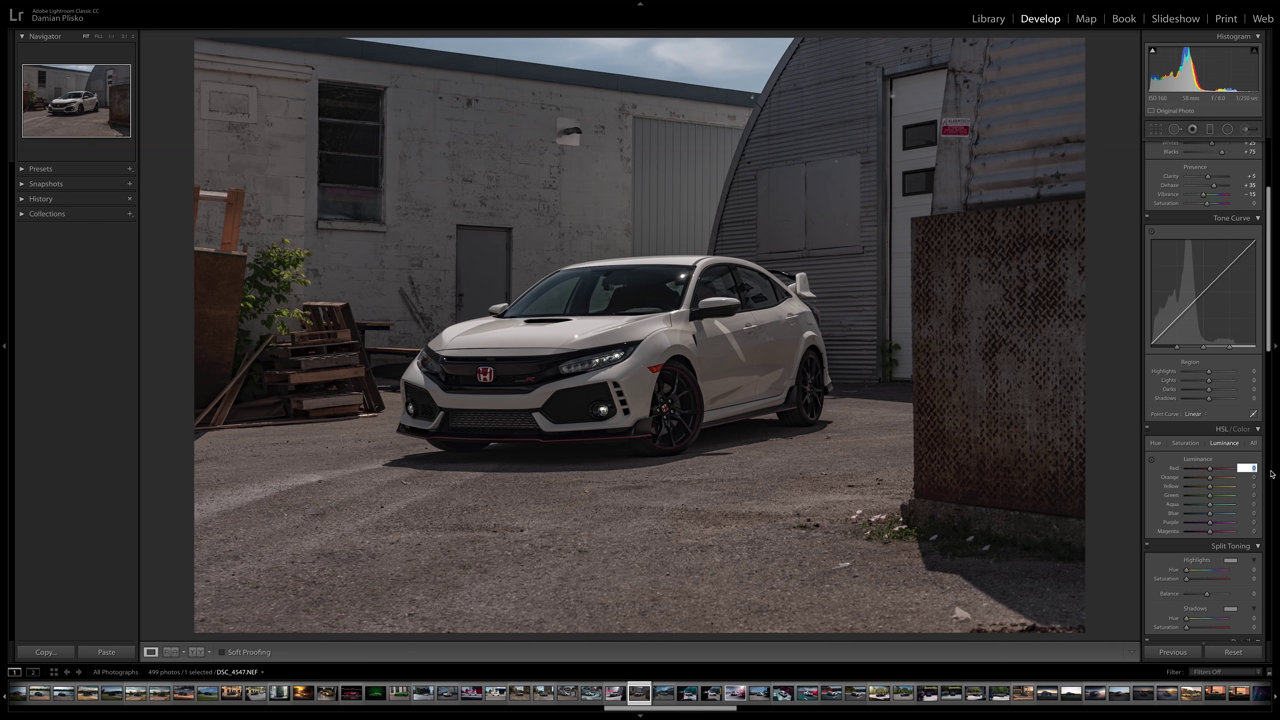
type("75")
key("Return")
left_click(1255, 478)
type("10")
key("Return")
left_click(1256, 487)
key("Return")
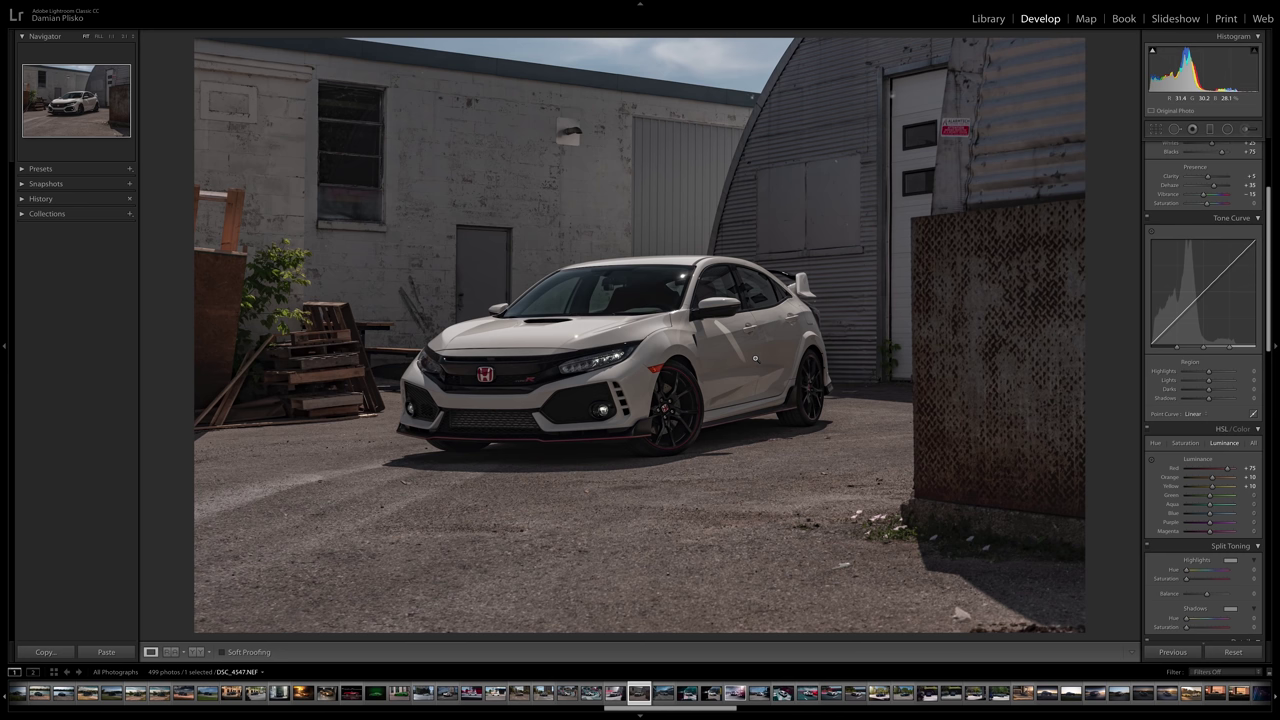
Set the sharpening amount to 70 and the luminance noise reduction to 10, using a different area of the car for the detail preview
scroll(1190, 440, "down", 5)
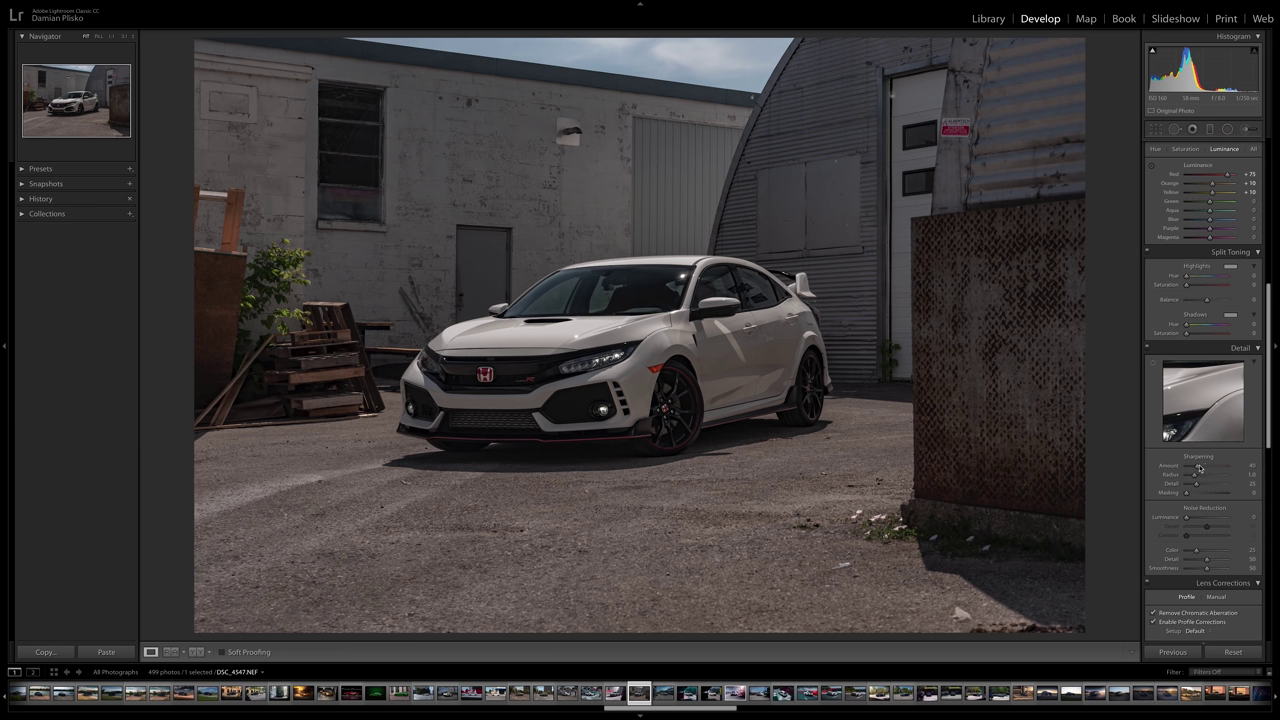
left_click_drag(1199, 467, 1206, 468)
left_click(1153, 364)
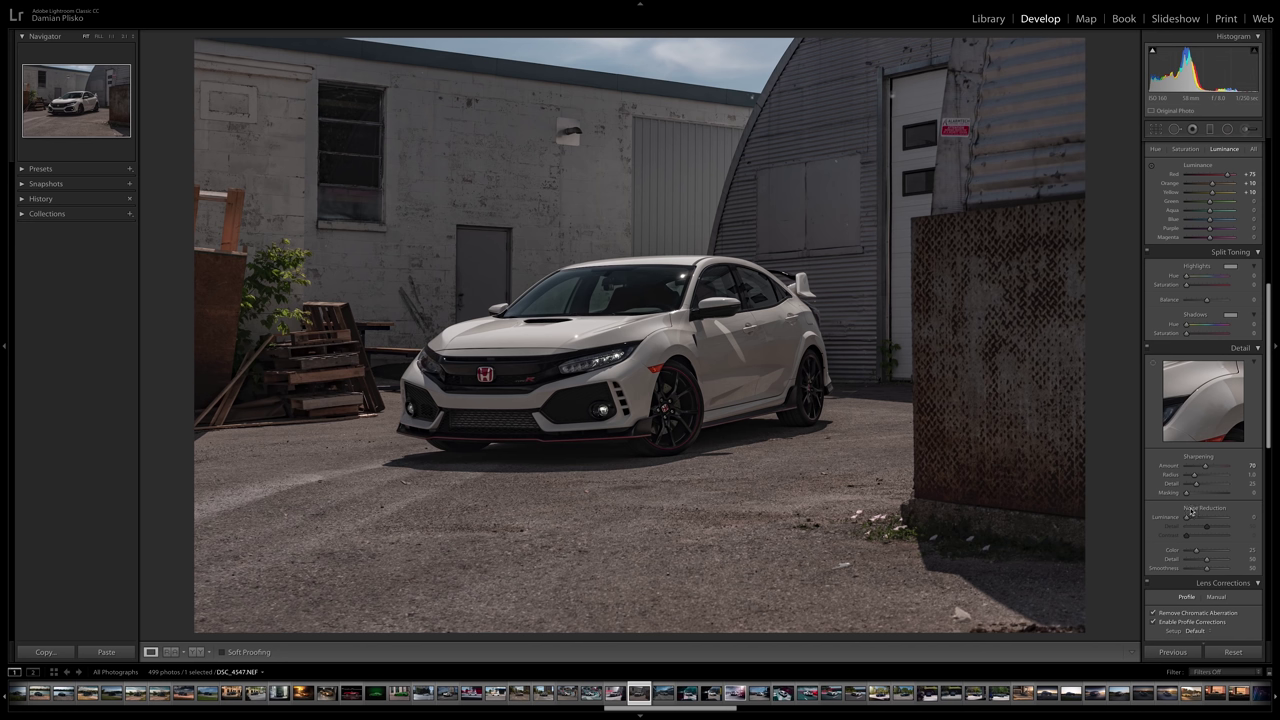
left_click_drag(1187, 519, 1190, 519)
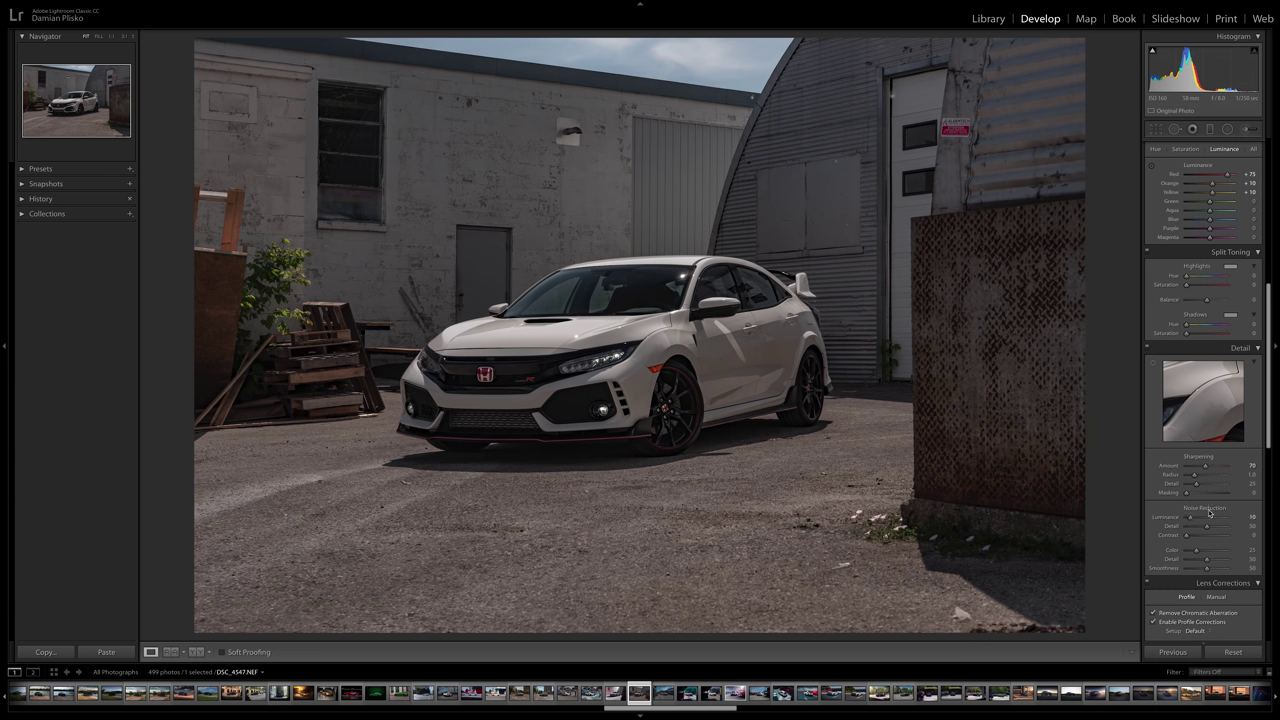
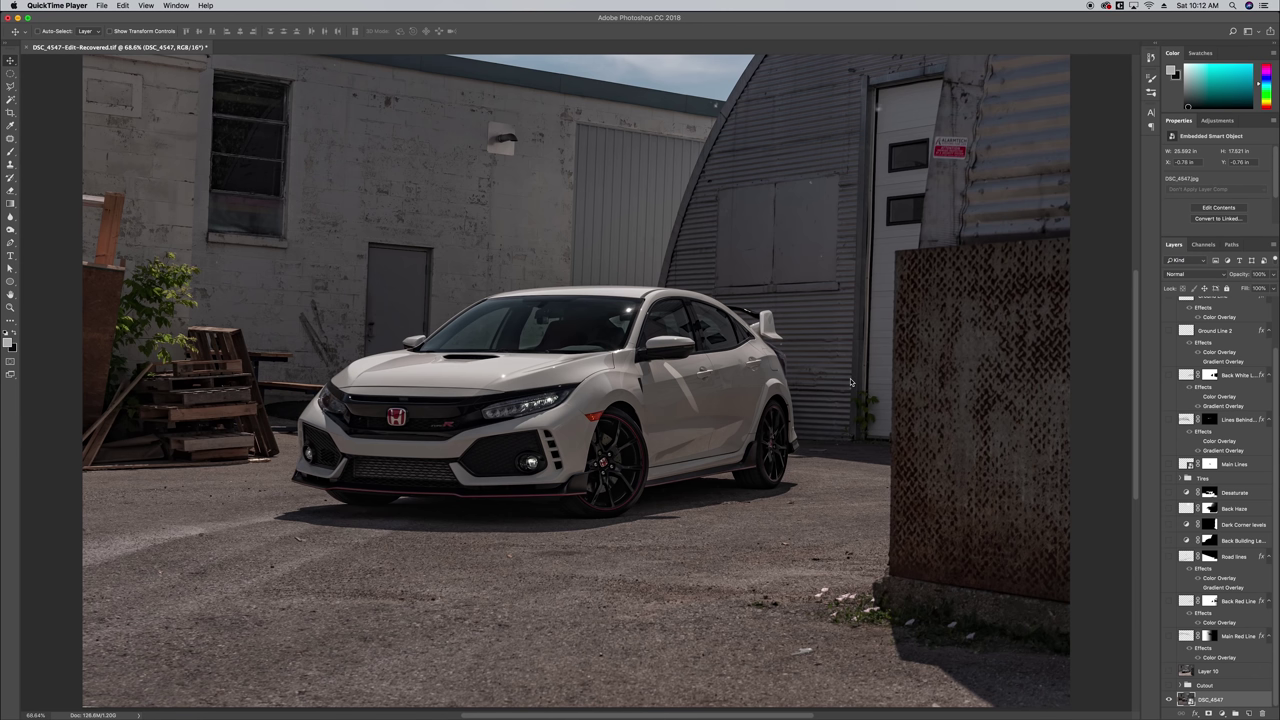
In Photoshop, toggle the visibility of Layer 10 to compare the retouched car scene with the base photo DSC_4547
left_click(1170, 672)
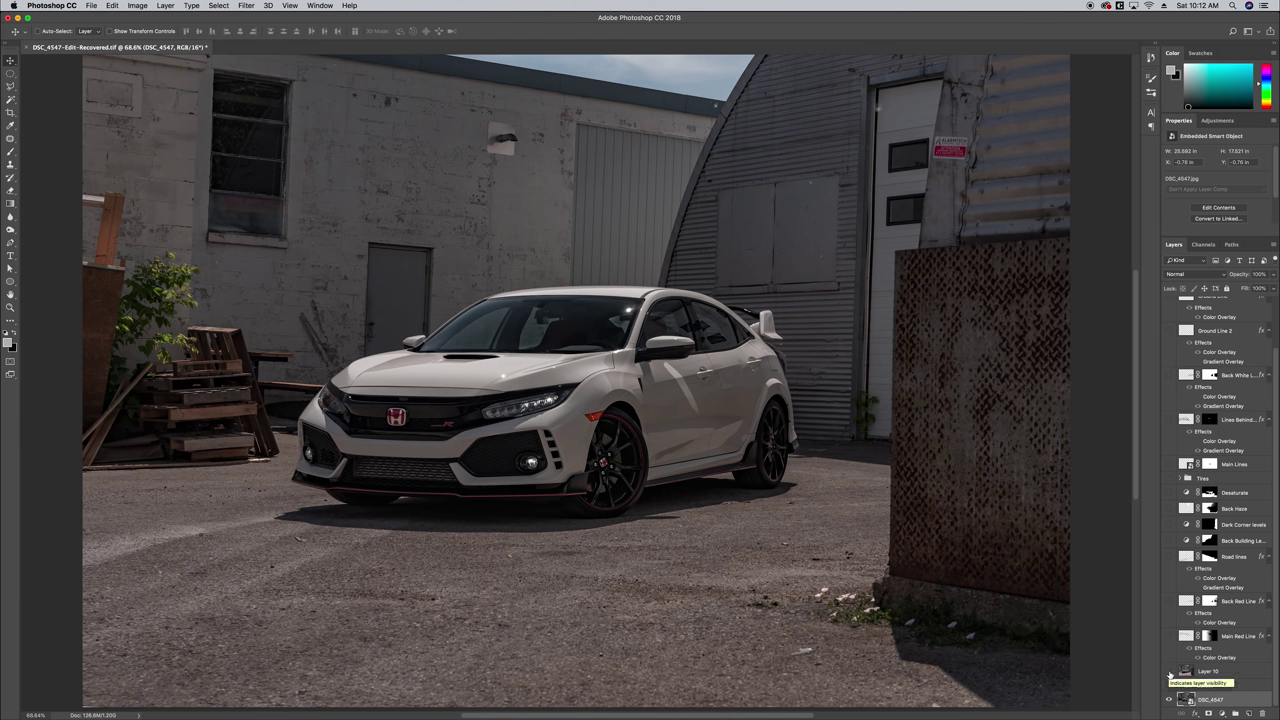
left_click(1170, 672)
left_click(1170, 672)
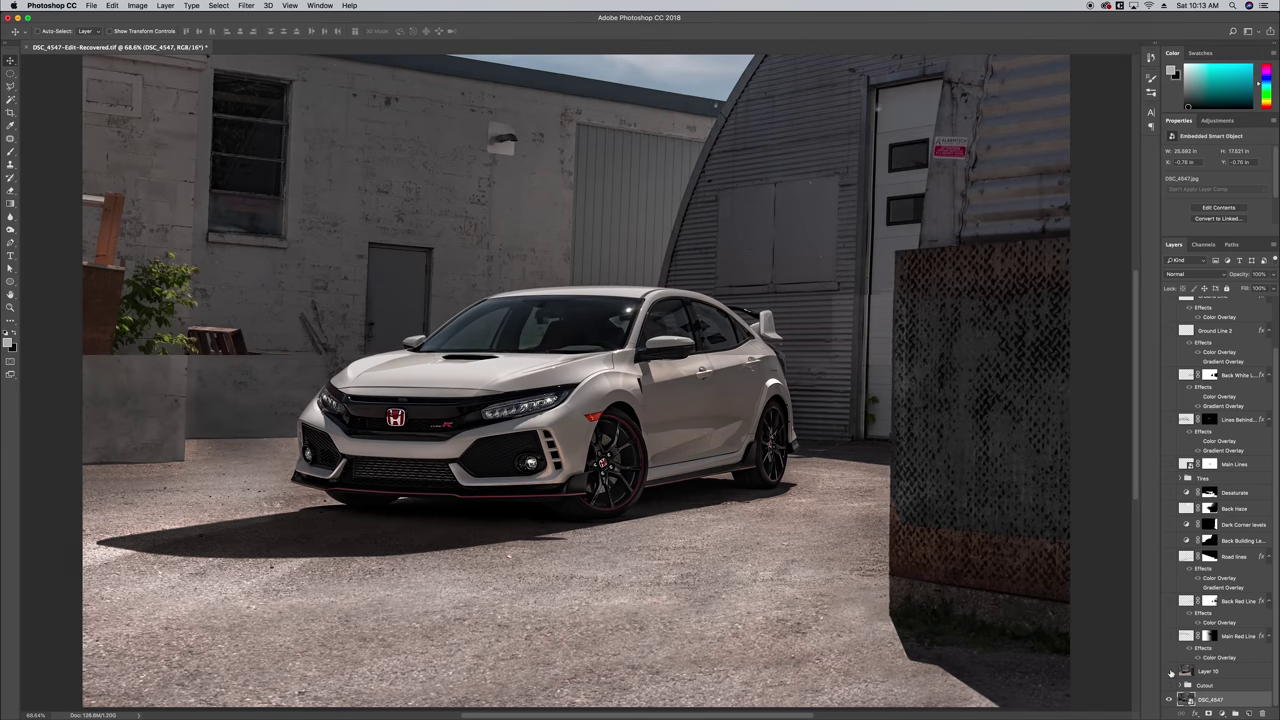
left_click(1170, 672)
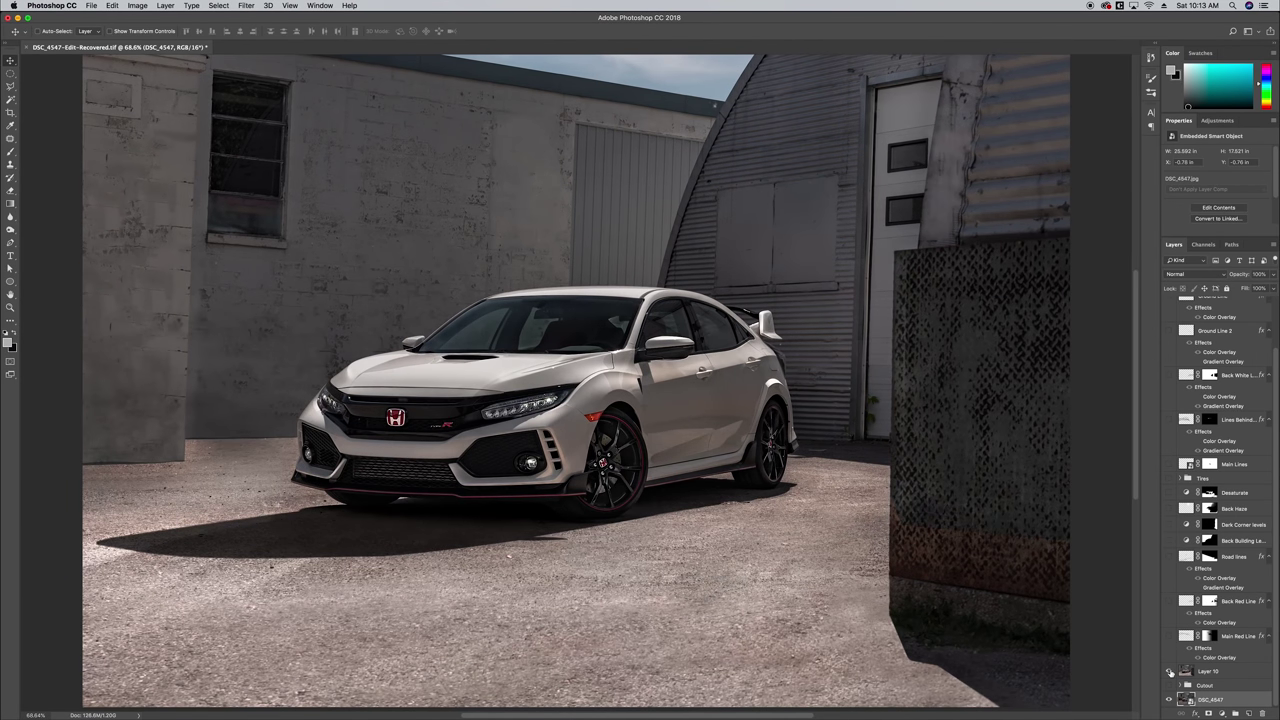
left_click(1170, 672)
left_click(1170, 672)
left_click(1171, 673)
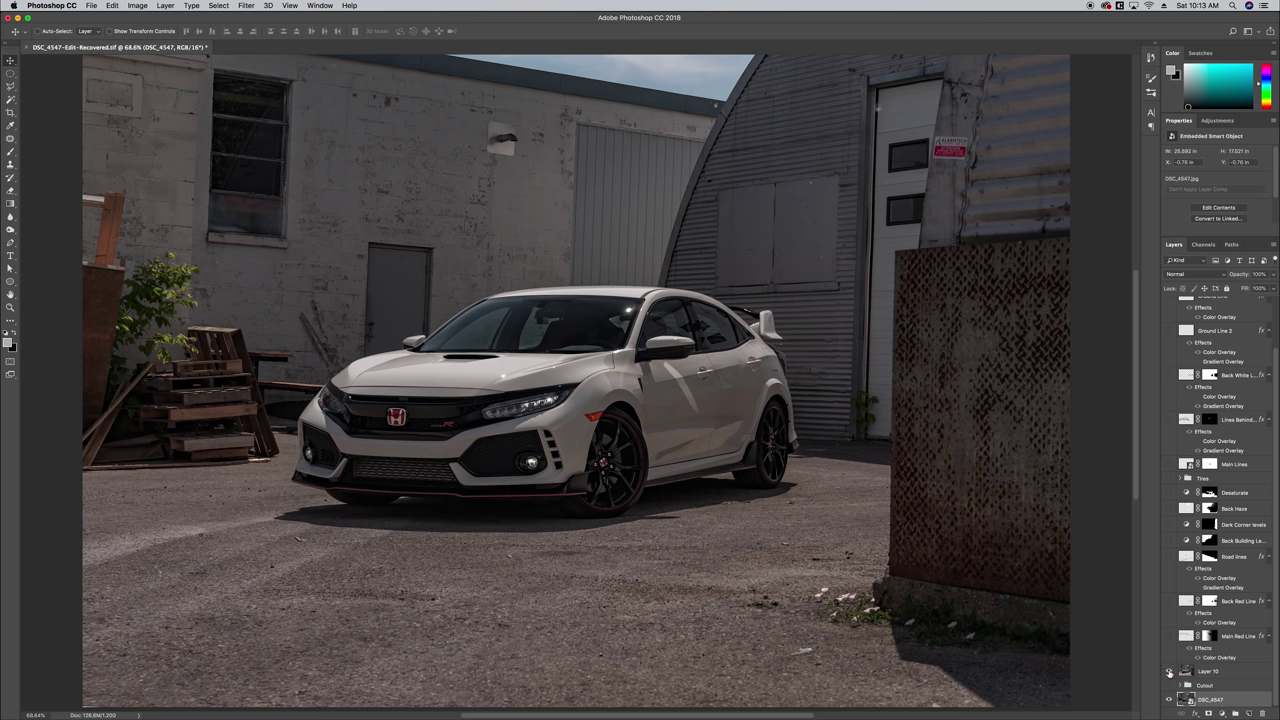
left_click(1170, 673)
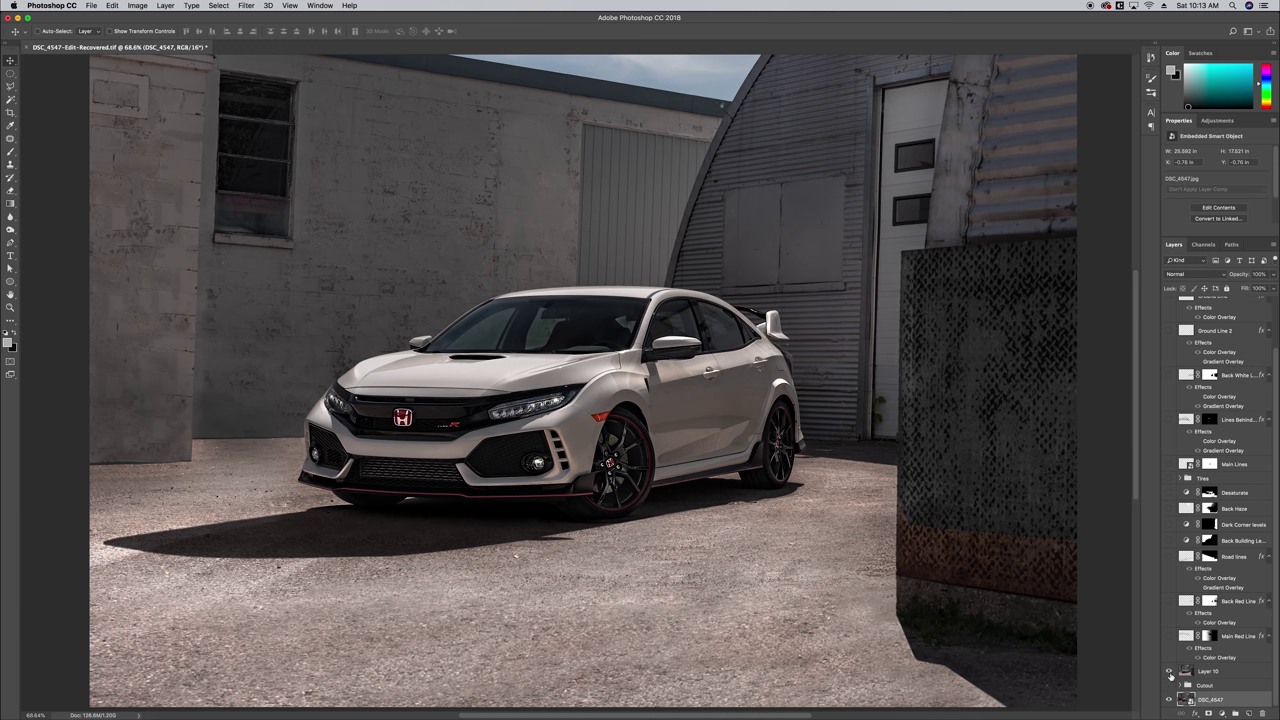
left_click(1168, 673)
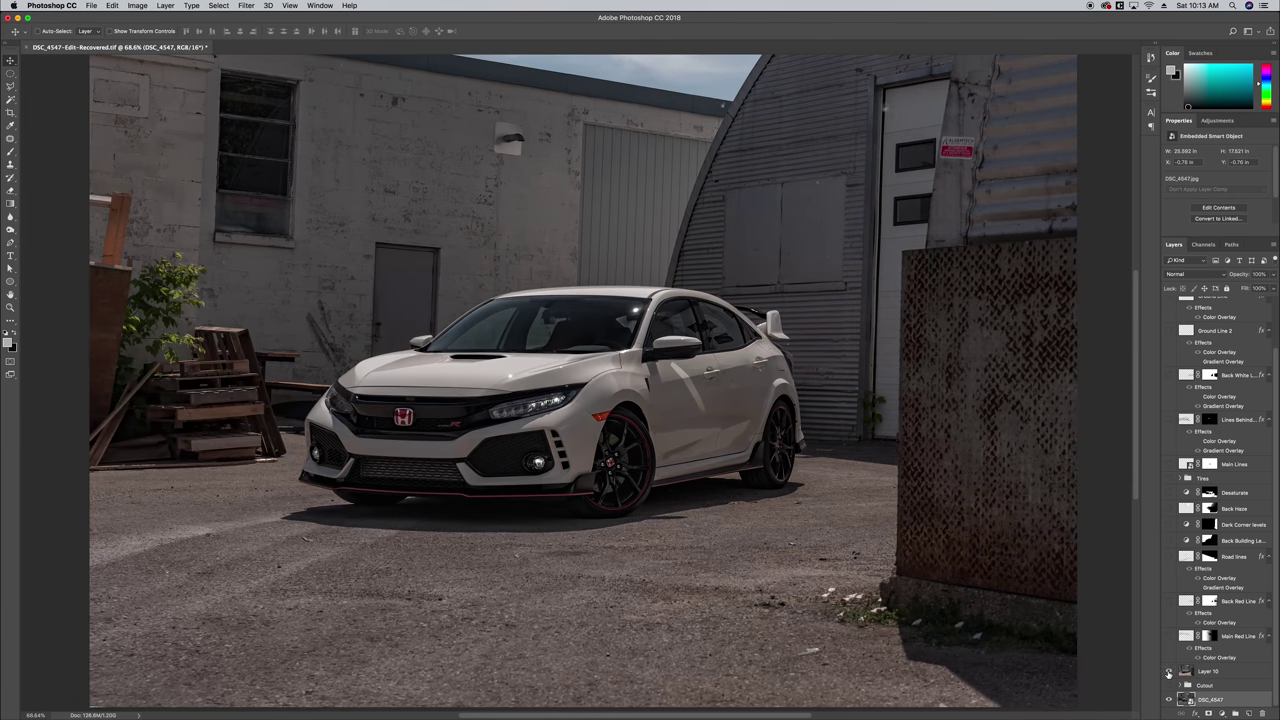
Show and hide Layer 10 repeatedly to examine the removed clutter, extended shadow and brightened ground against the base photo
left_click(1168, 673)
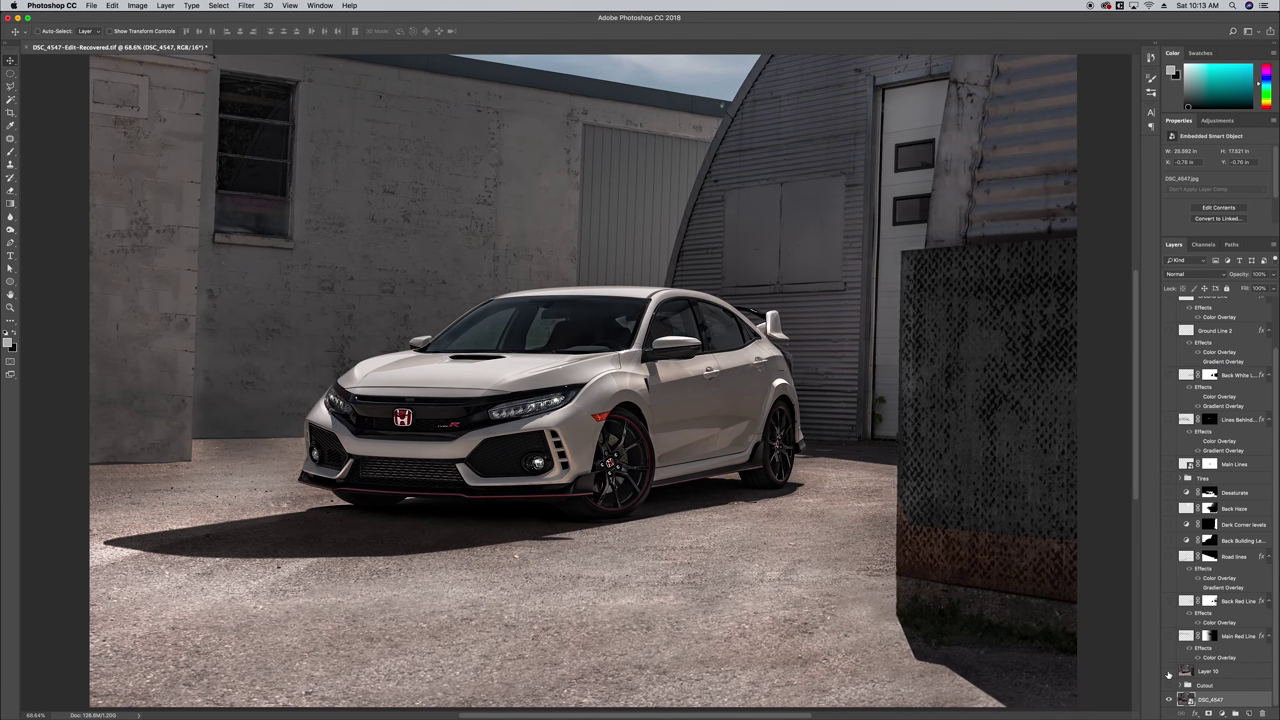
left_click(1168, 673)
left_click(1168, 673)
left_click(1168, 673)
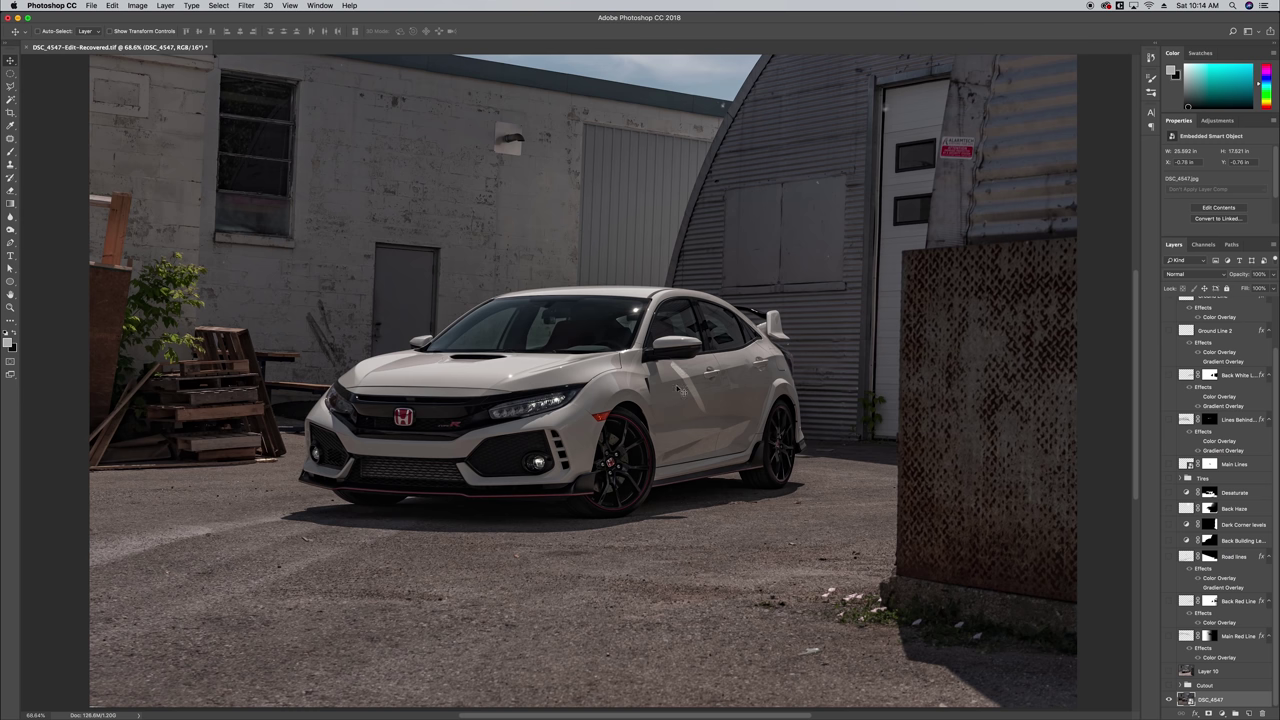
left_click(1170, 671)
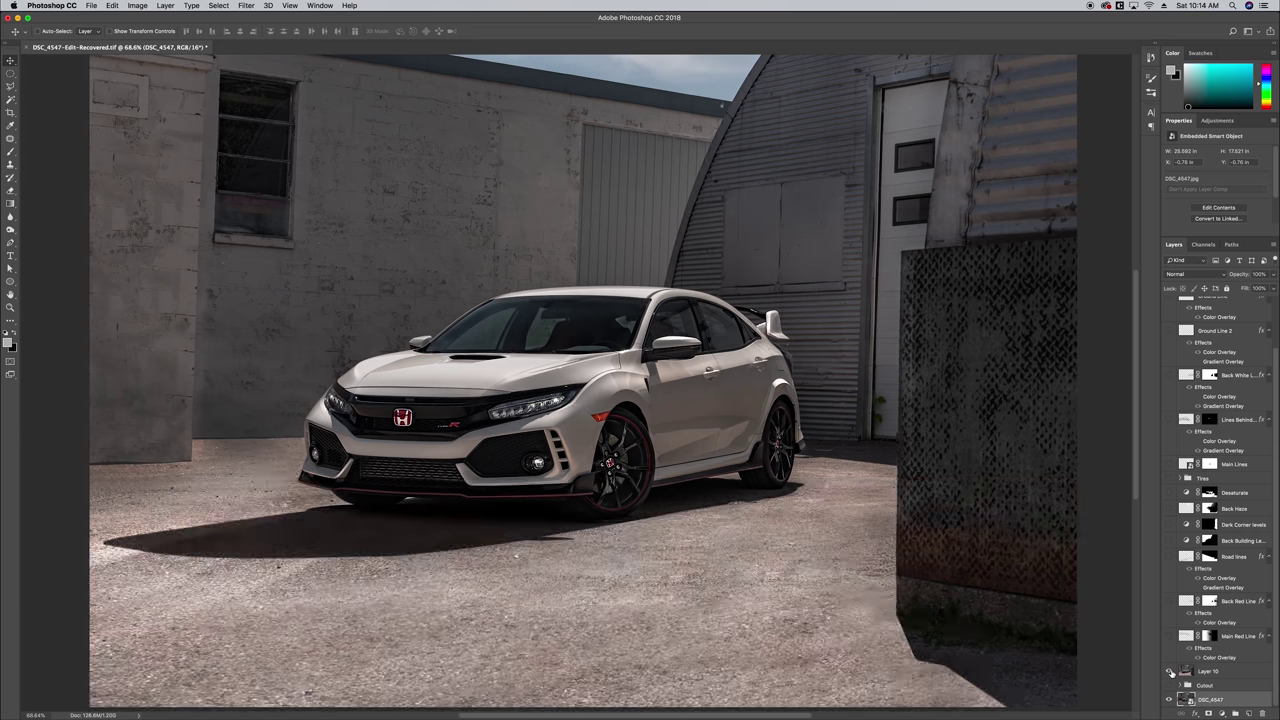
left_click(1171, 671)
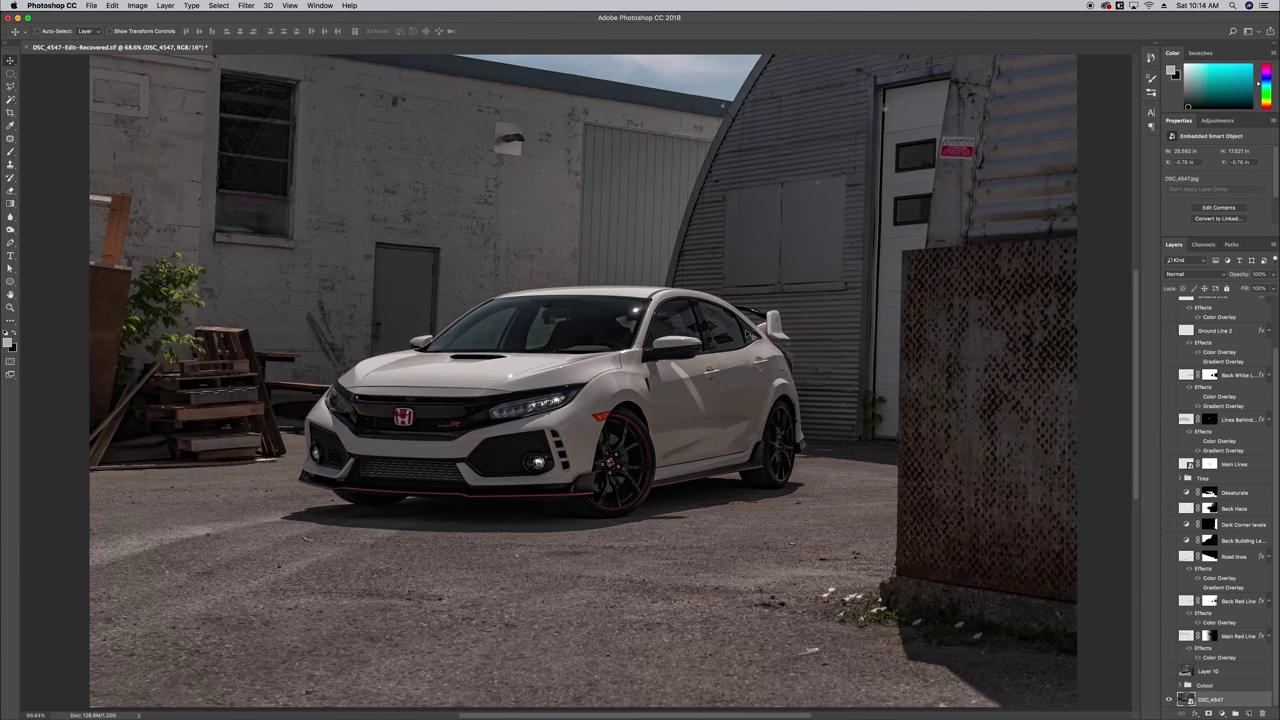
left_click(1170, 672)
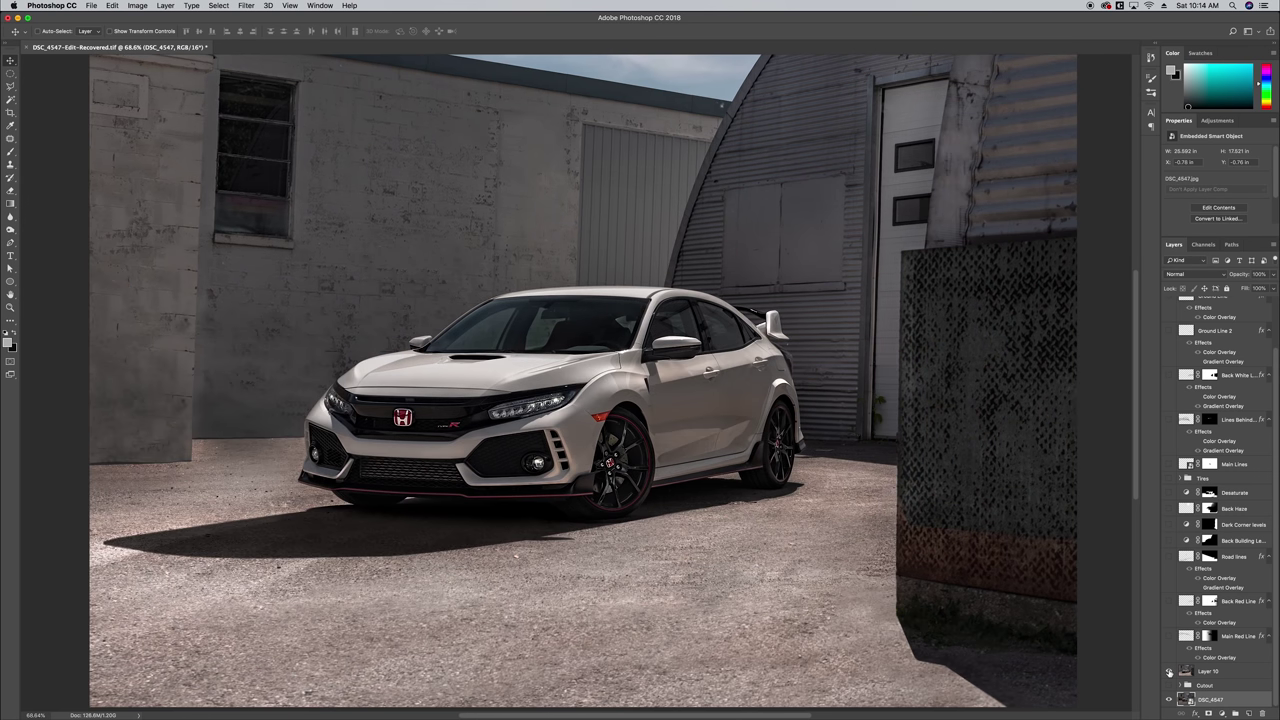
left_click(1170, 672)
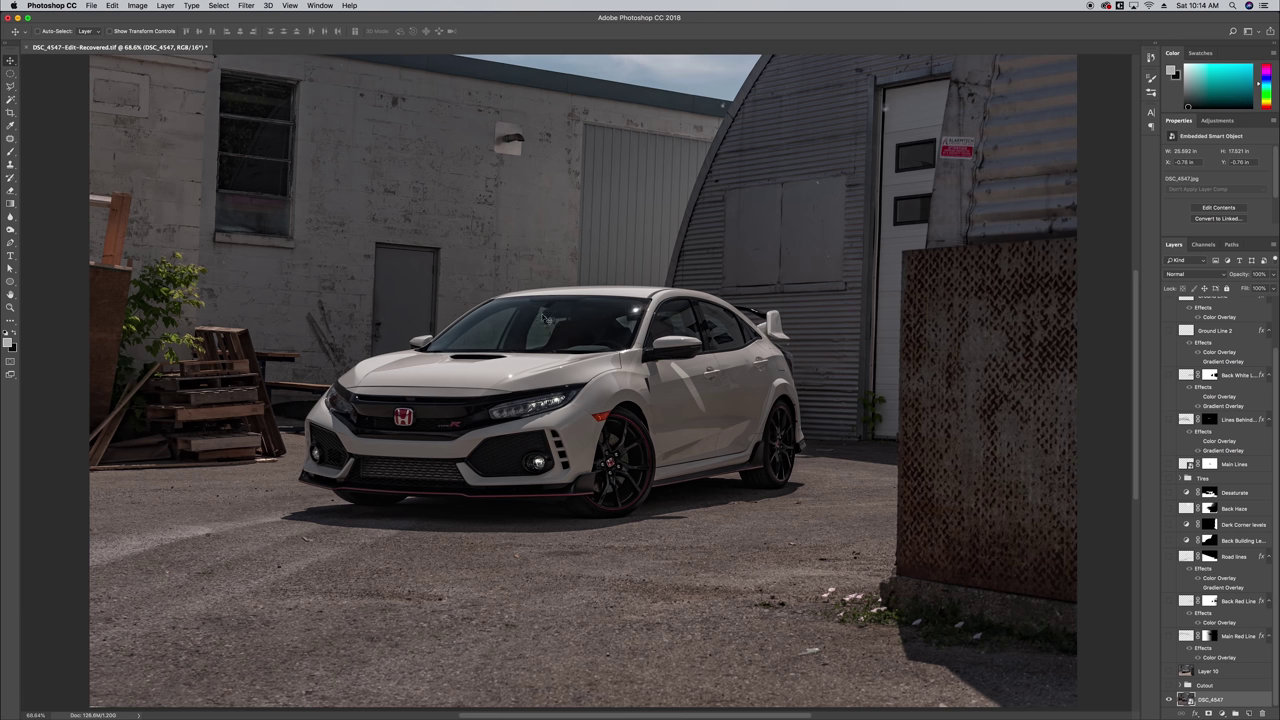
left_click(1170, 672)
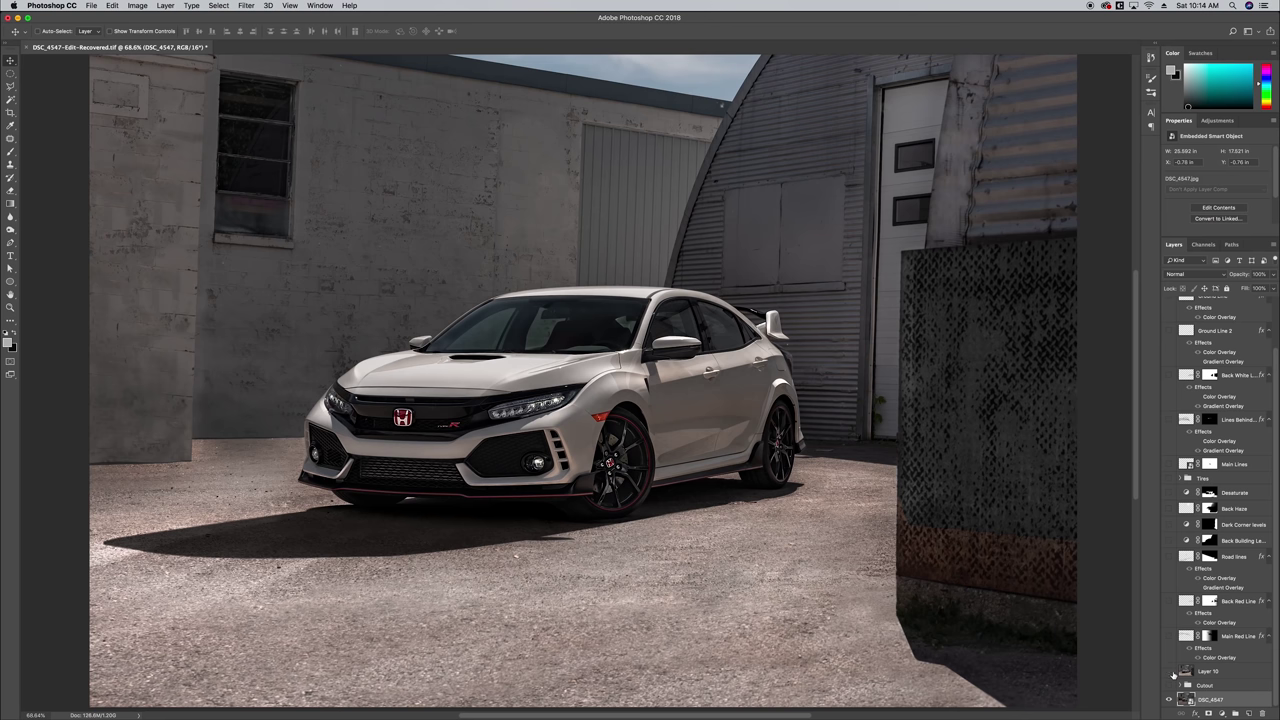
left_click(1171, 673)
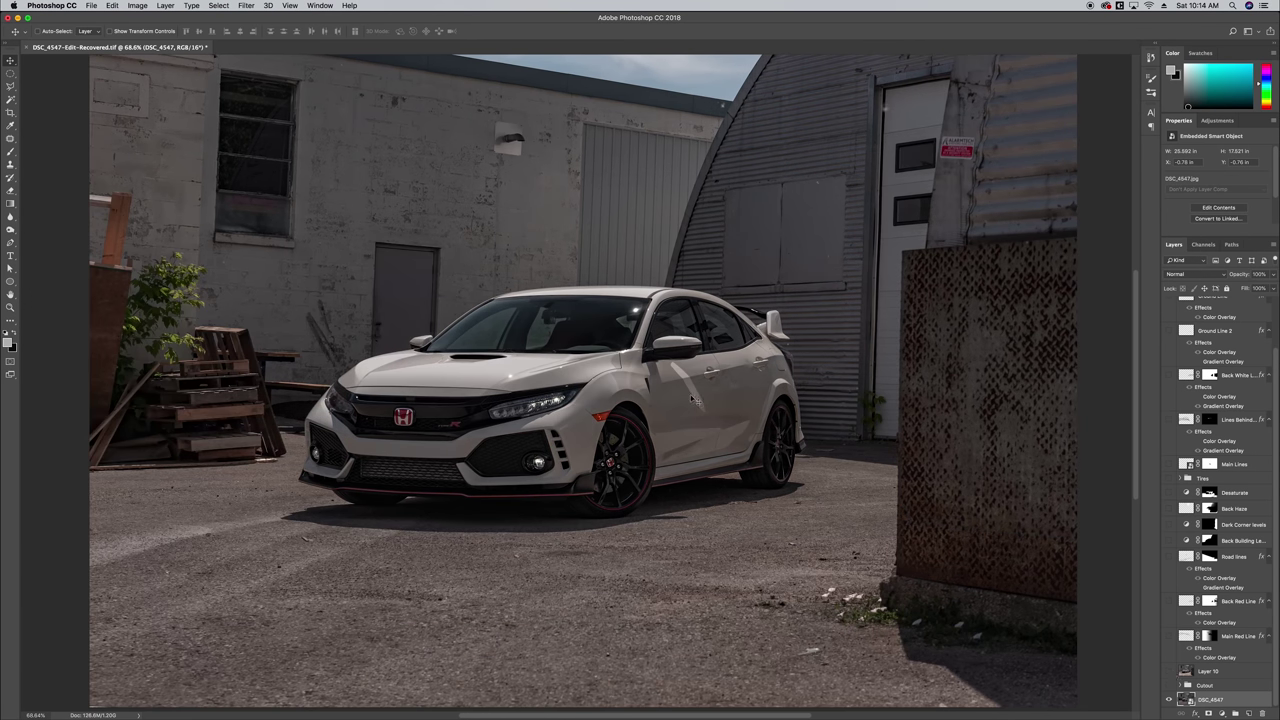
left_click(1170, 673)
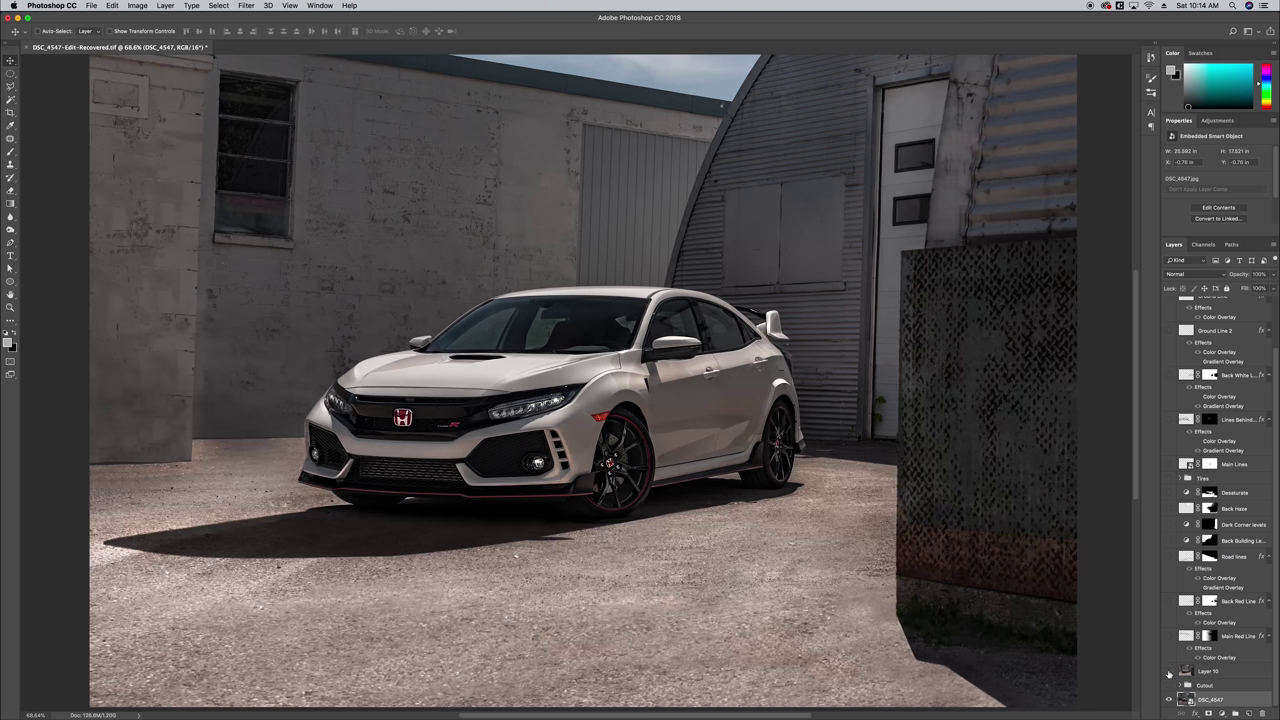
left_click(1170, 673)
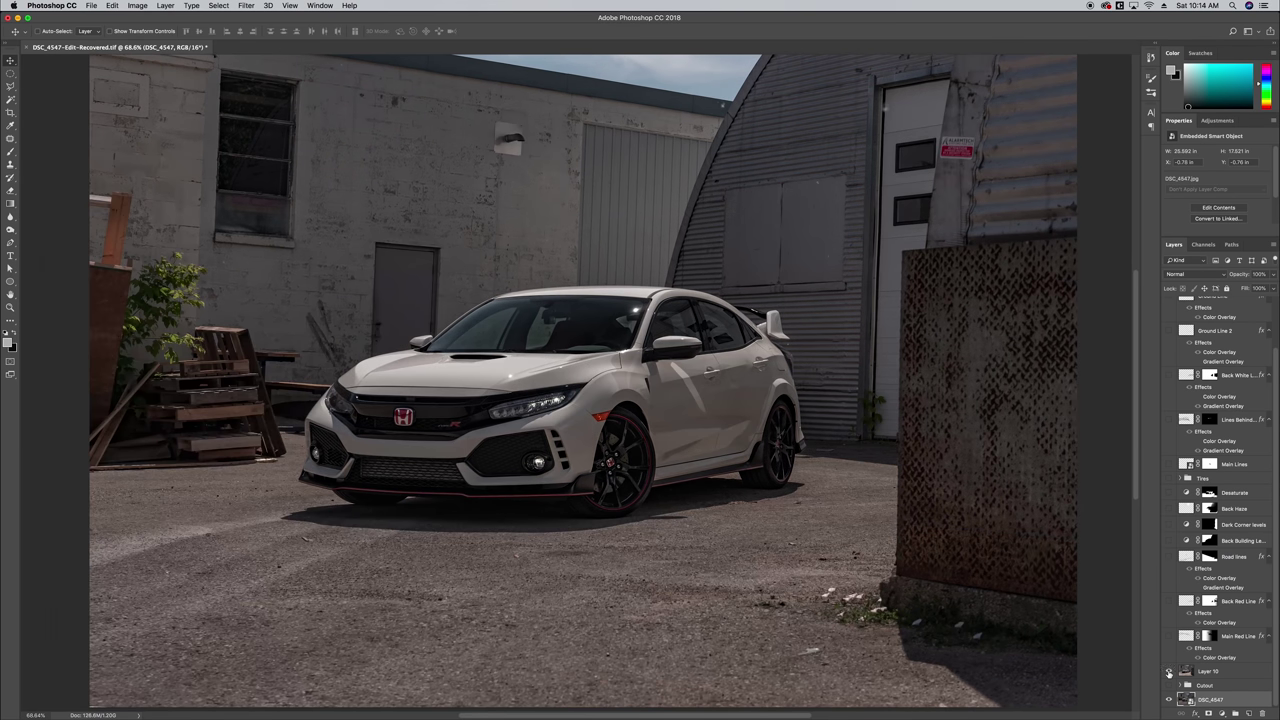
left_click(1170, 673)
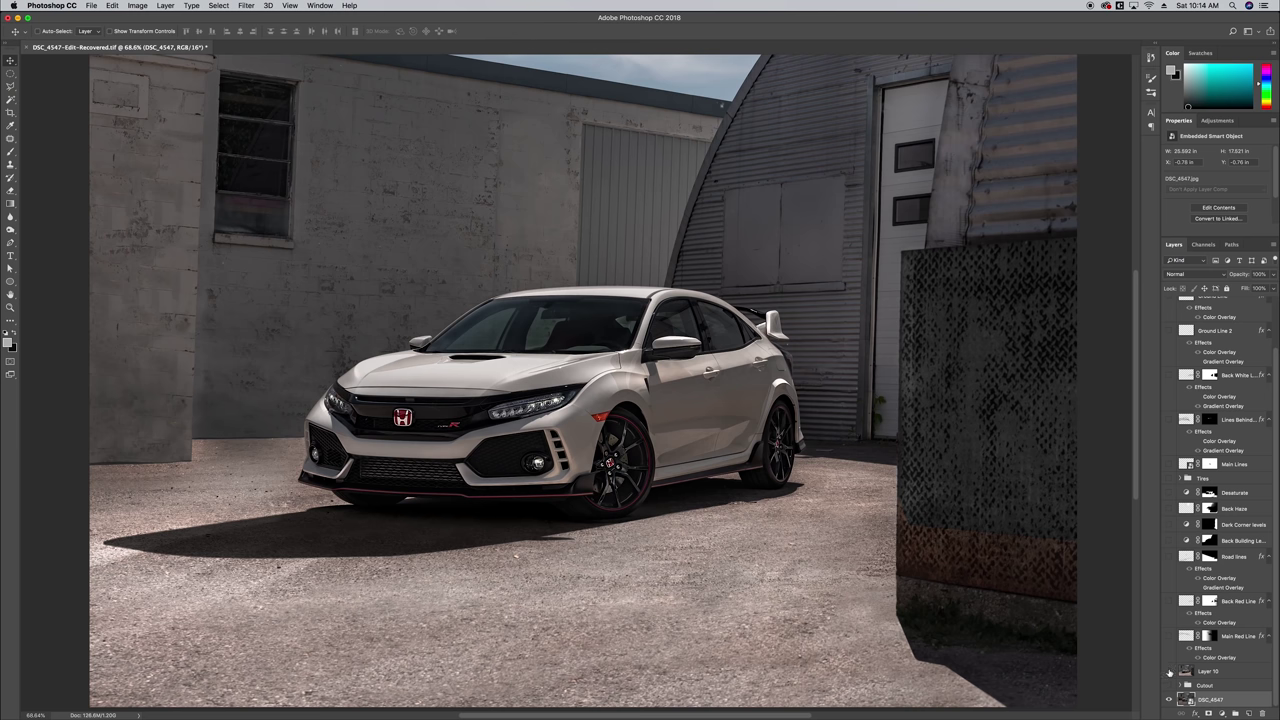
left_click(1170, 673)
left_click(1170, 673)
left_click(1170, 673)
Rasterize the DSC_4547 smart object layer and switch to the Dodge tool
right_click(1221, 702)
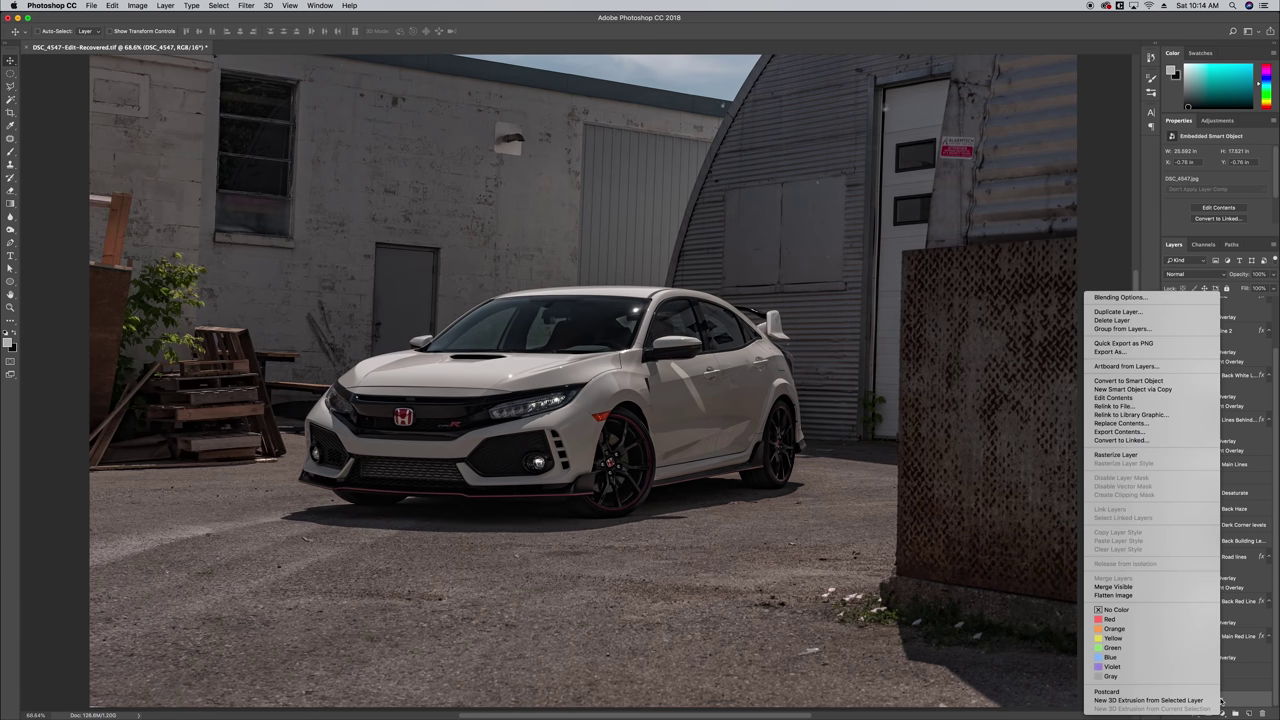
left_click(1130, 455)
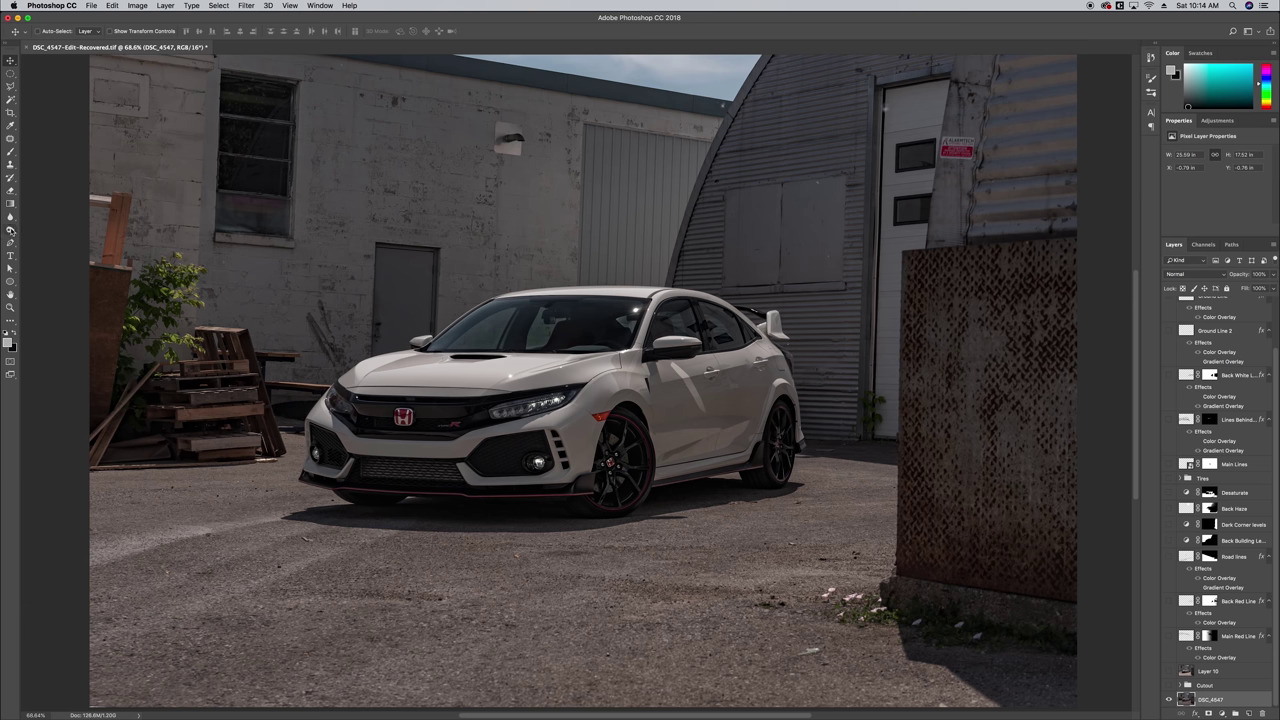
left_click(10, 230)
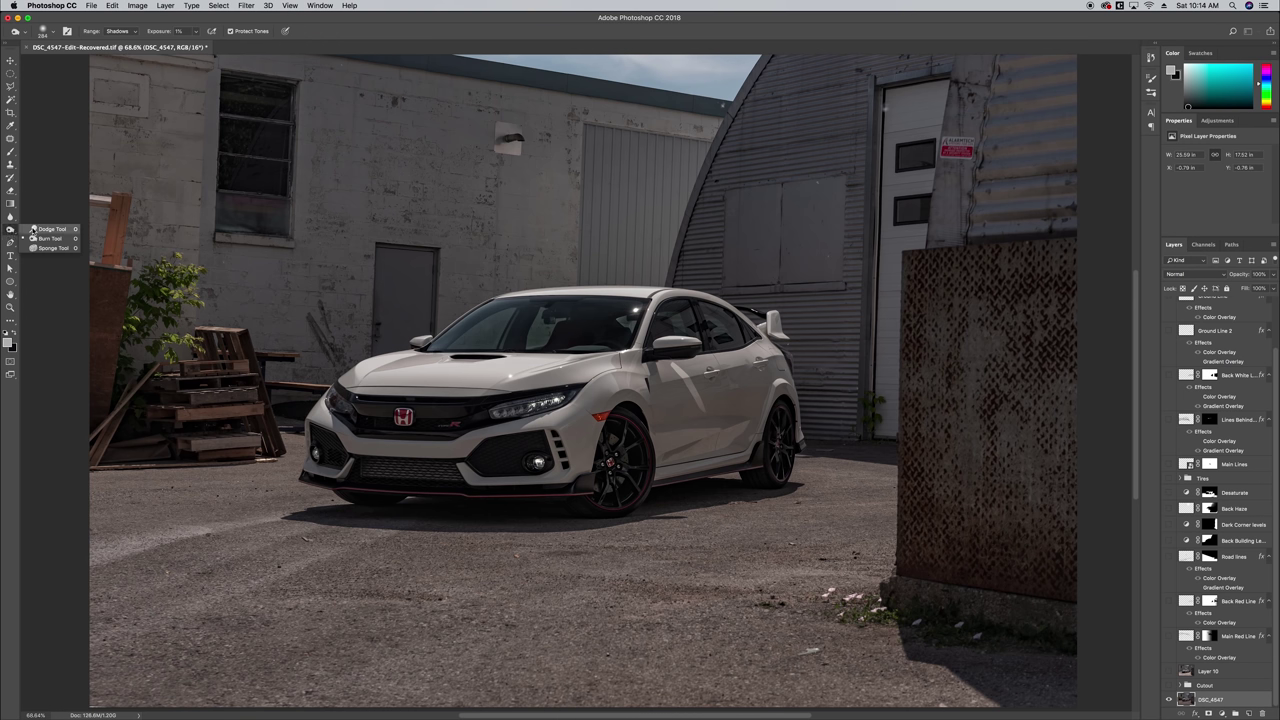
left_click(34, 228)
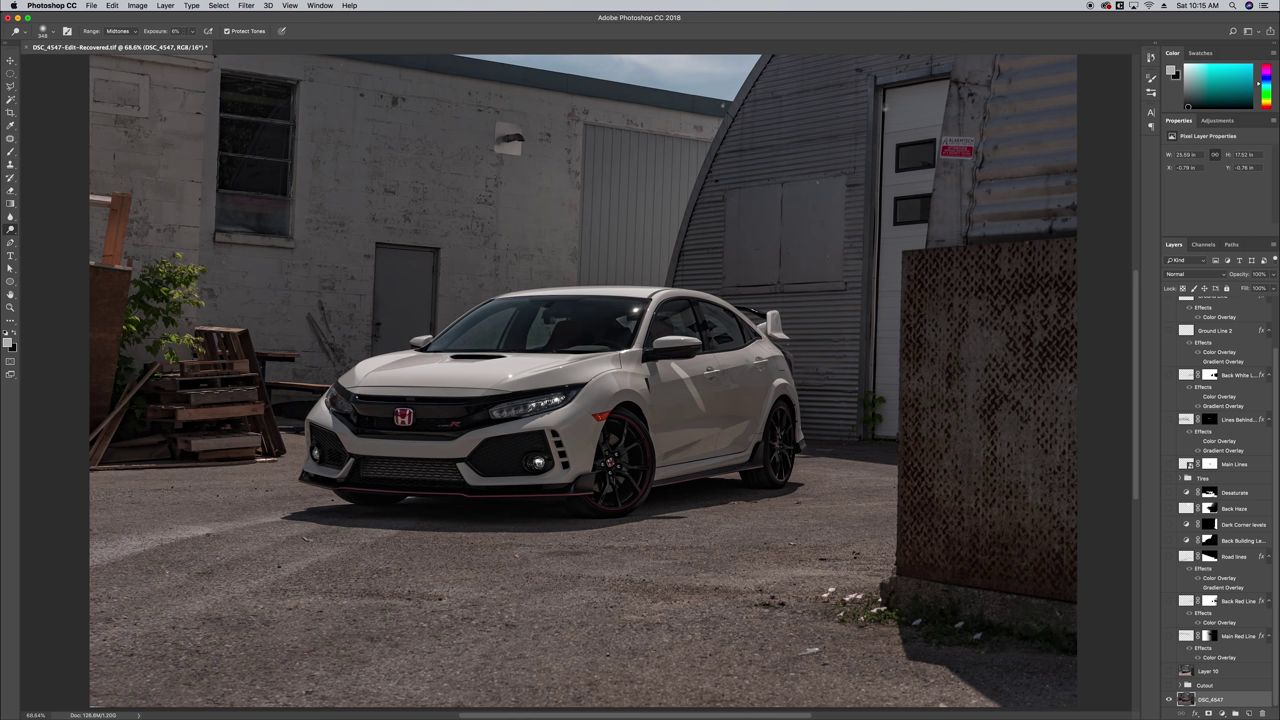
Dodge the midtones of the car's front bumper around the fog light, keeping the range on Midtones
key("XF86MonBrightnessUp")
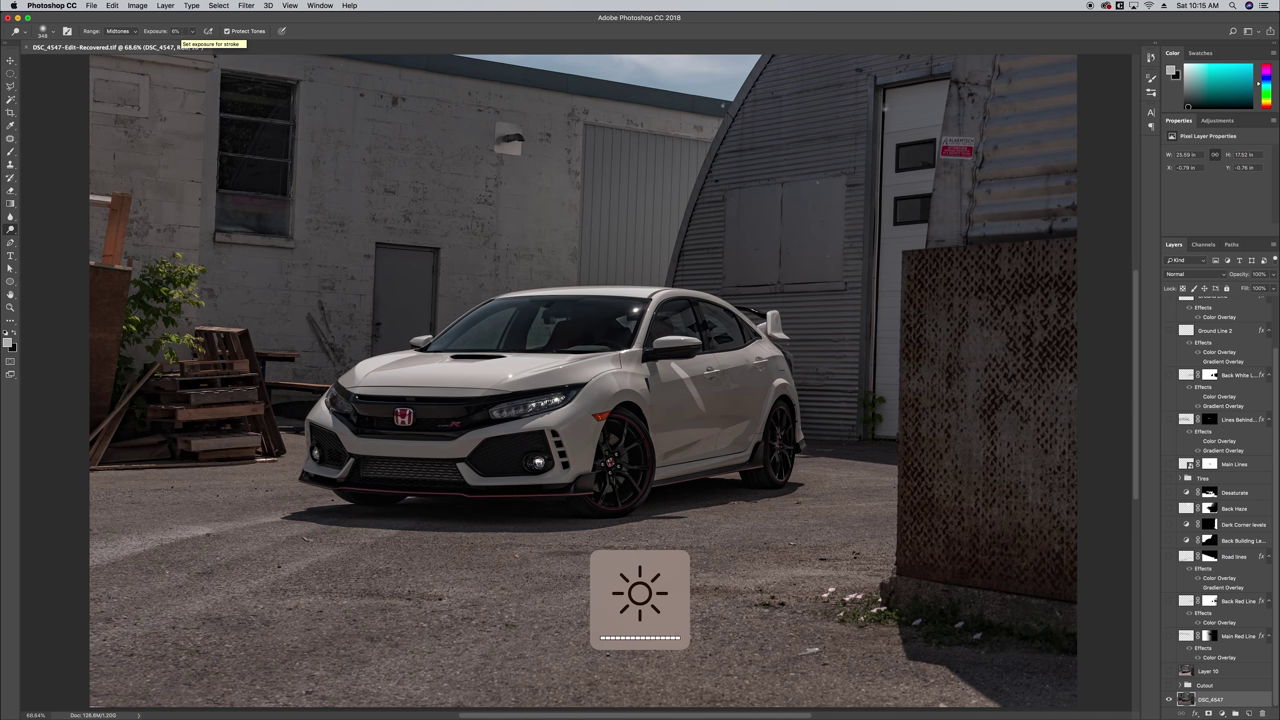
scroll(182, 36, "right", 1)
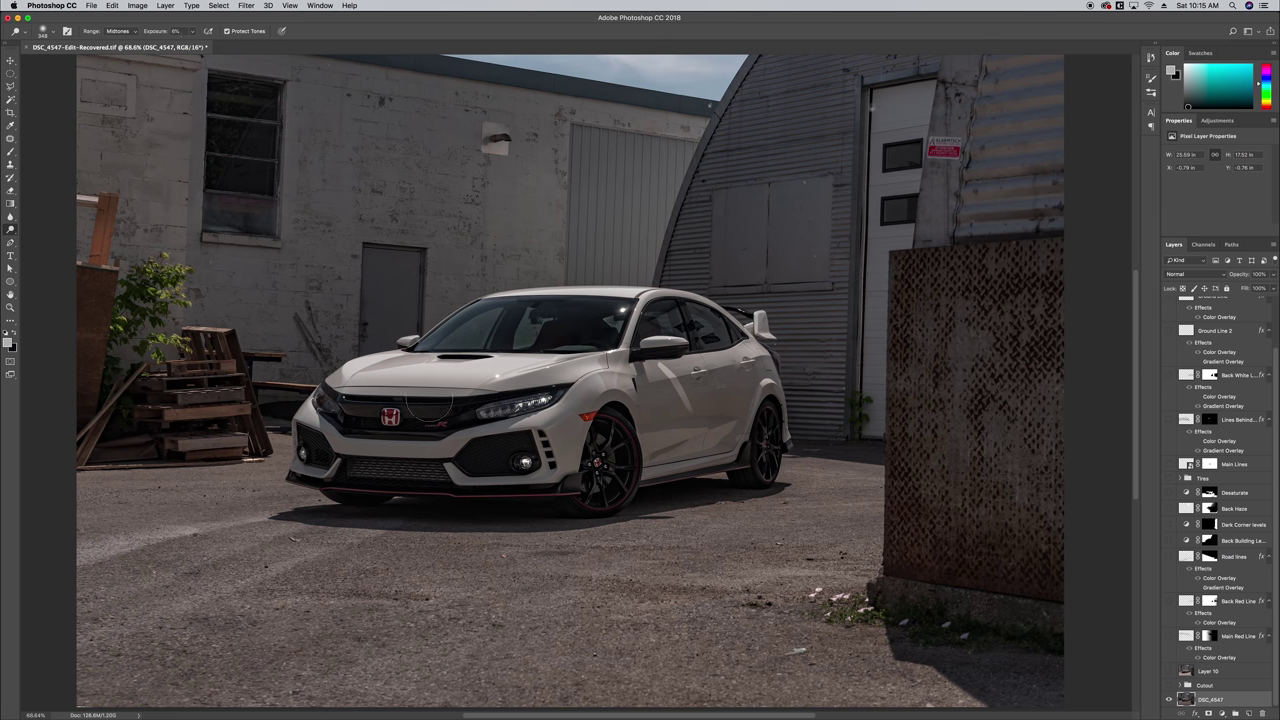
mouse_move(485, 445)
left_mouse_down()
mouse_move(545, 495)
mouse_move(535, 455)
left_mouse_up()
left_click(119, 31)
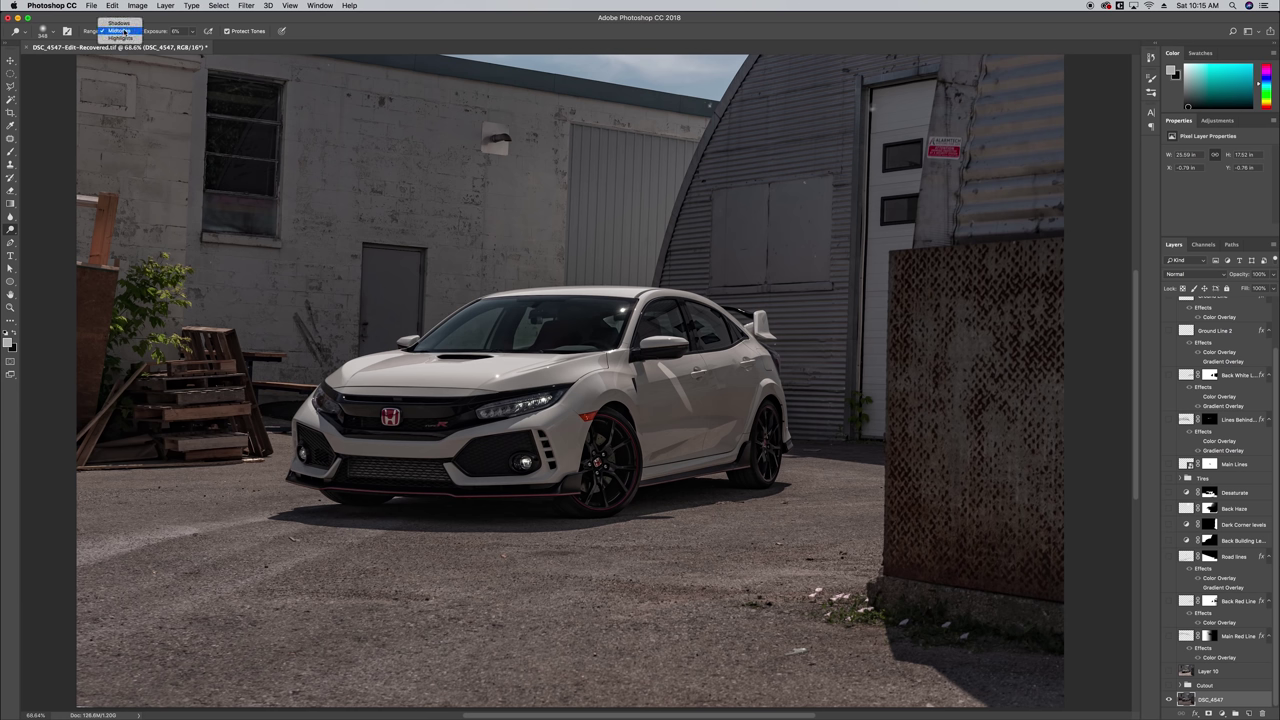
left_click(119, 31)
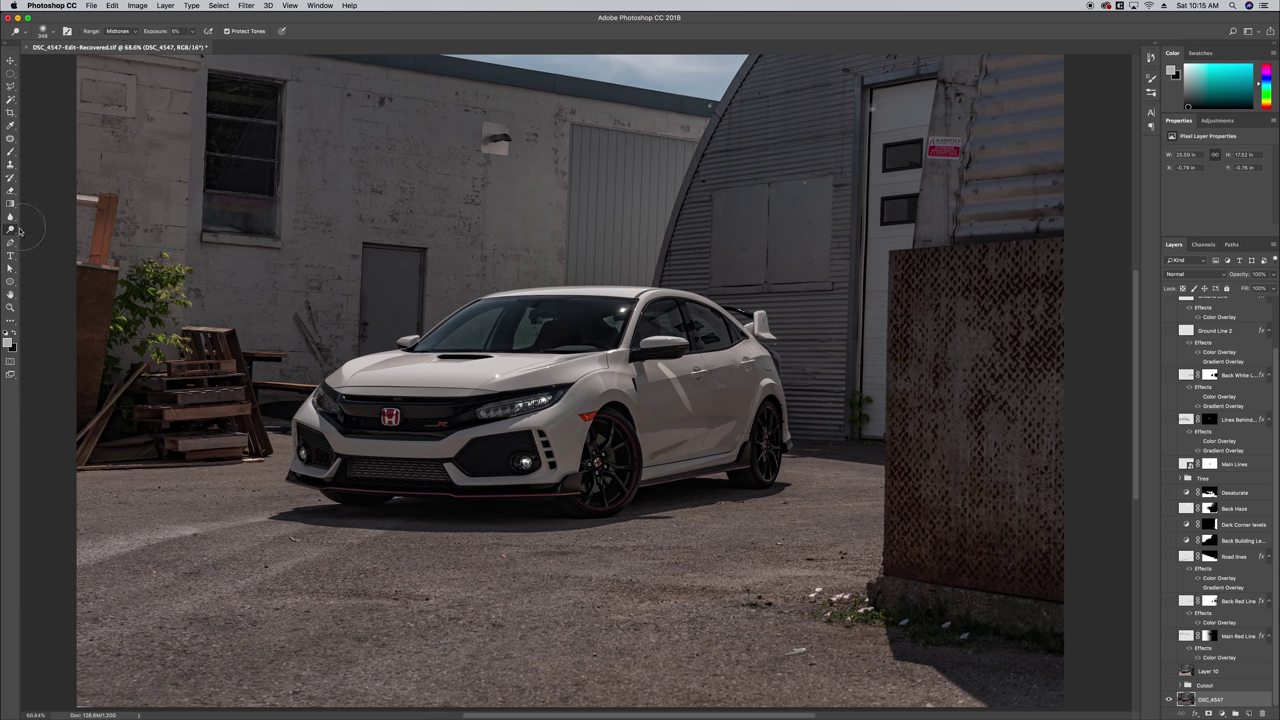
Shrink the Dodge brush and lighten the midtones across the car's upper grille around the Honda badge
right_click(19, 231)
left_click(50, 240)
right_click(632, 281)
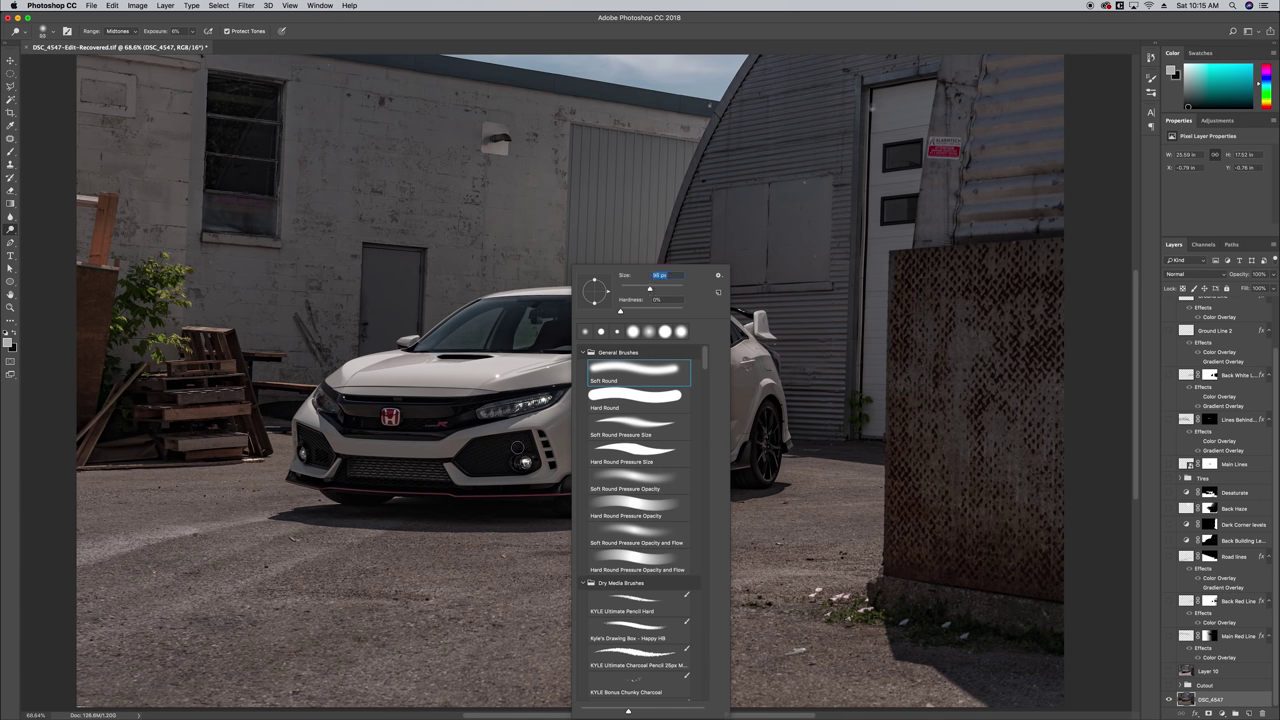
left_click(538, 451)
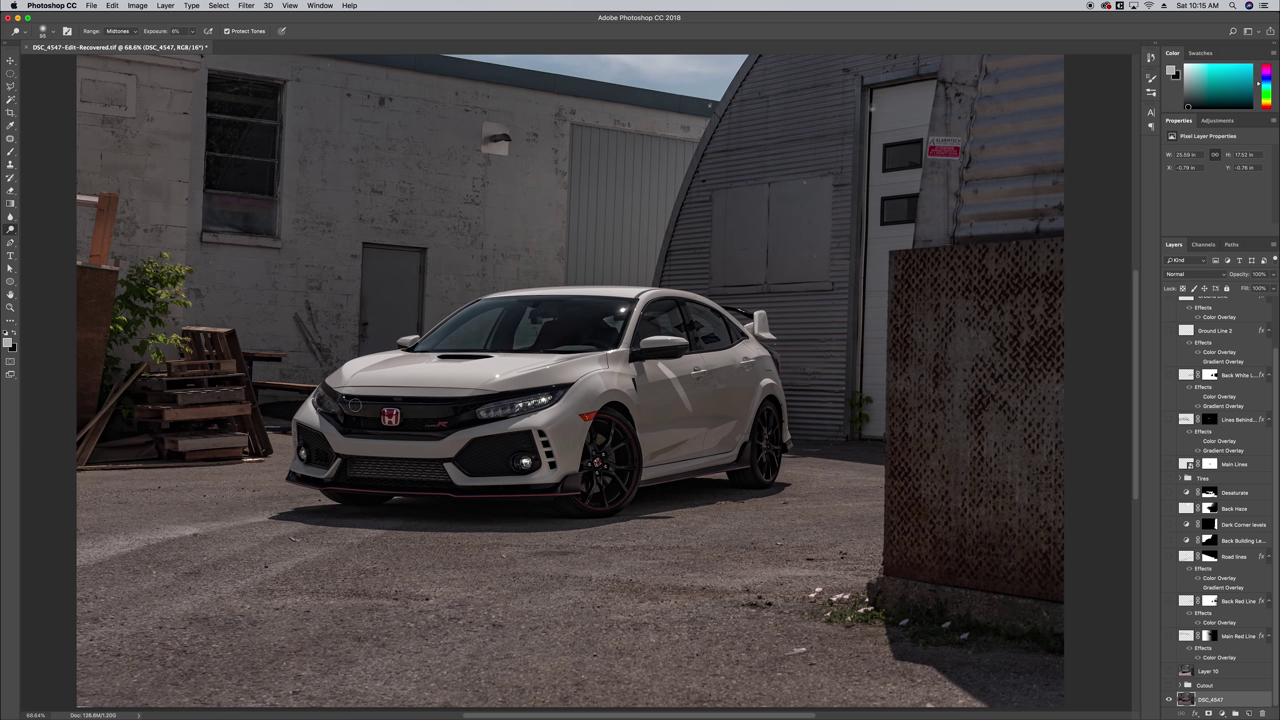
mouse_move(366, 416)
left_mouse_down()
mouse_move(495, 412)
mouse_move(466, 419)
left_mouse_up()
Switch to the Burn tool and reduce its brush size for detail work on the car's shadows
right_click(10, 230)
left_click(45, 230)
right_click(636, 290)
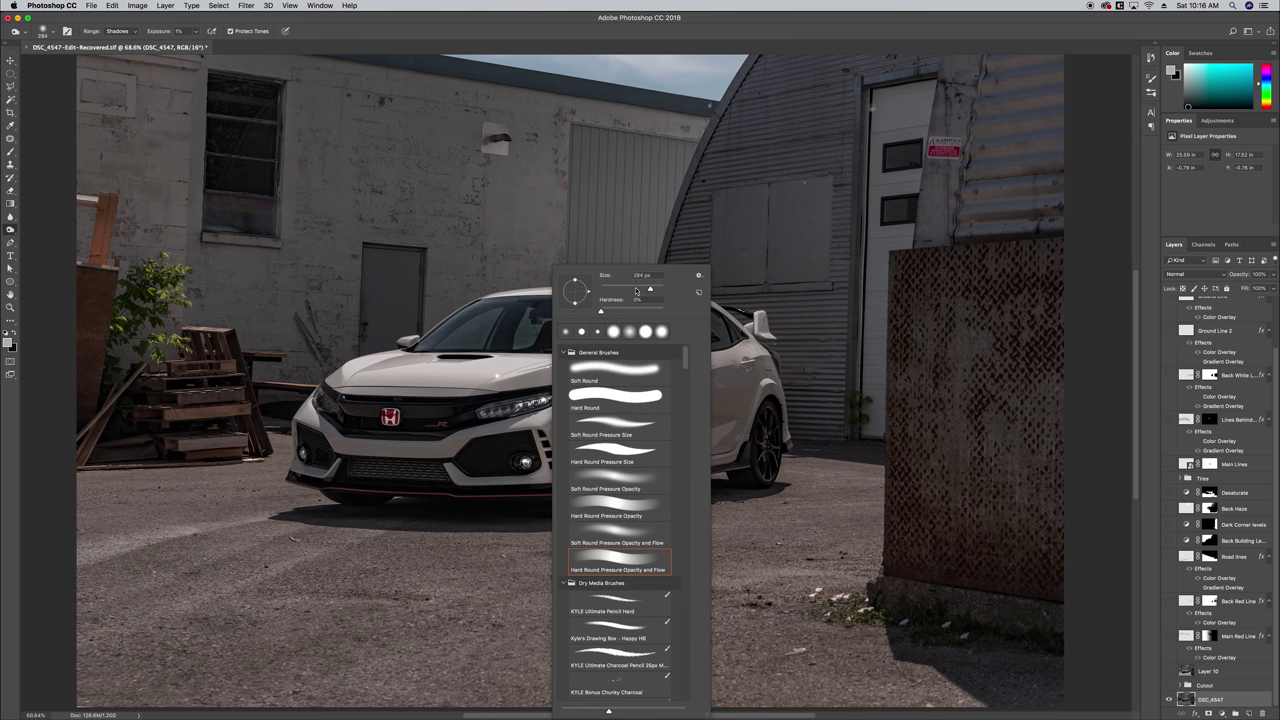
left_click_drag(638, 282, 625, 295)
key("Return")
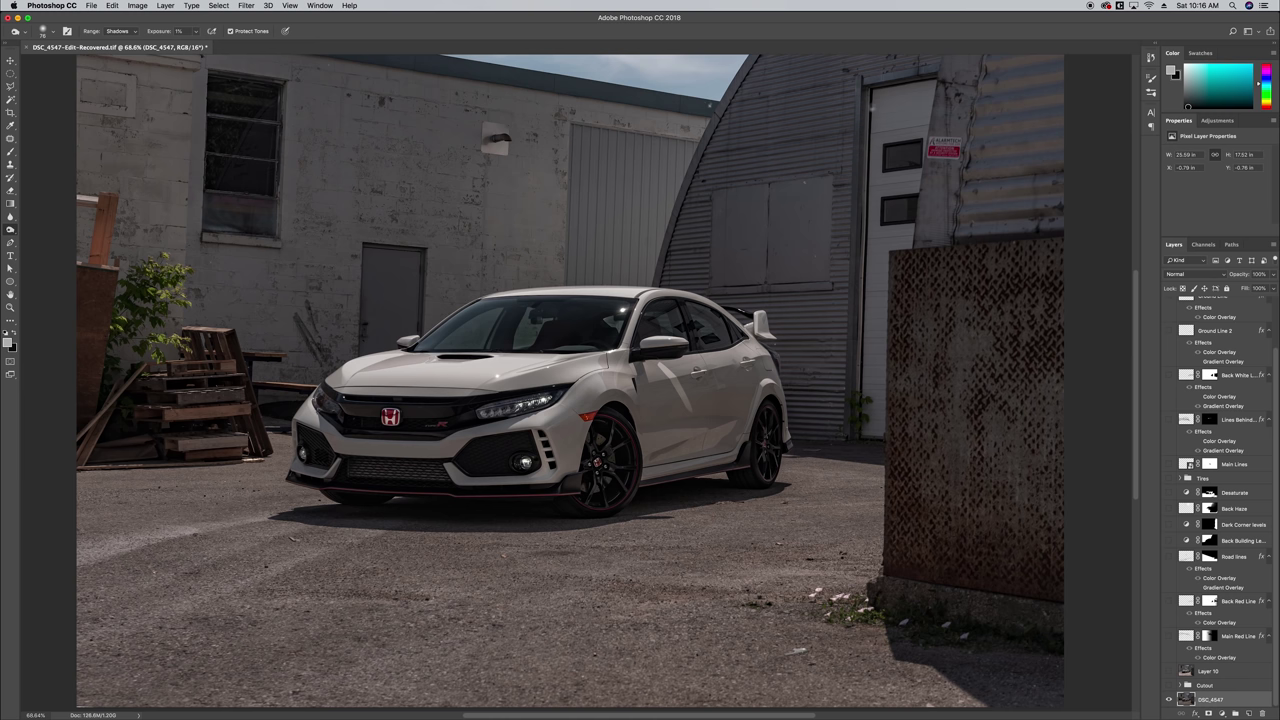
right_click(502, 385)
left_click_drag(560, 277, 590, 277)
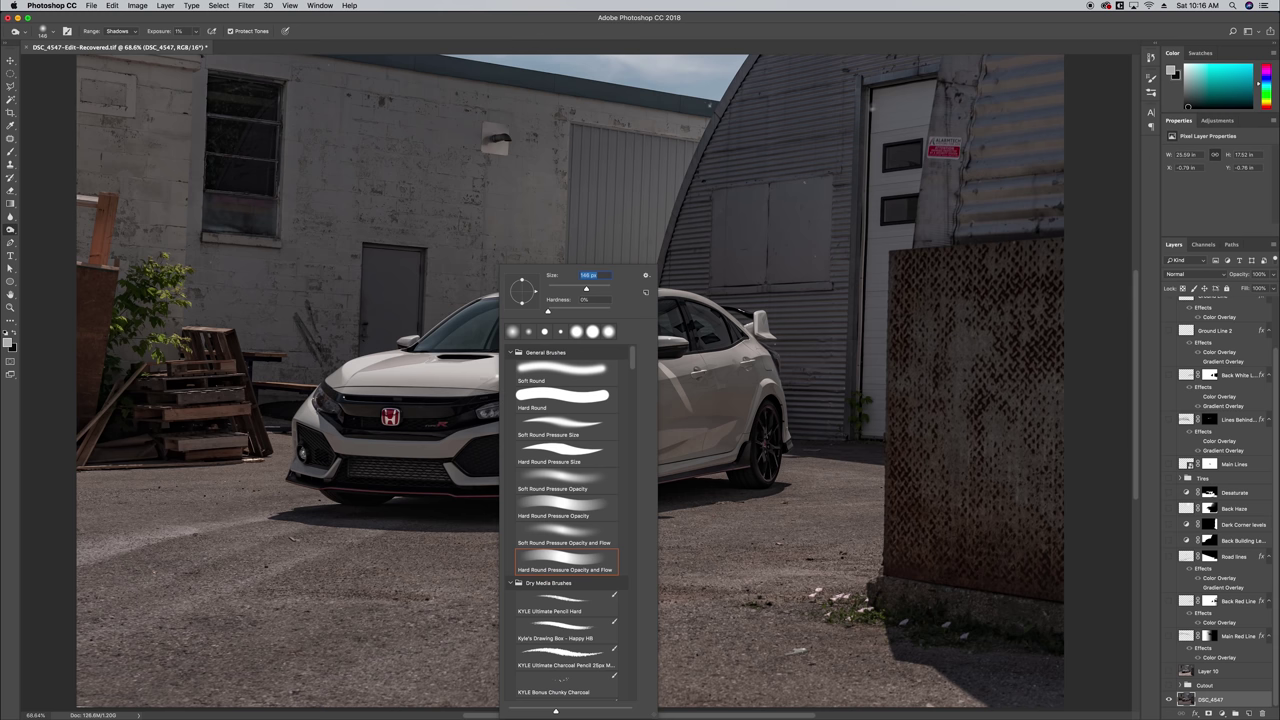
key("Return")
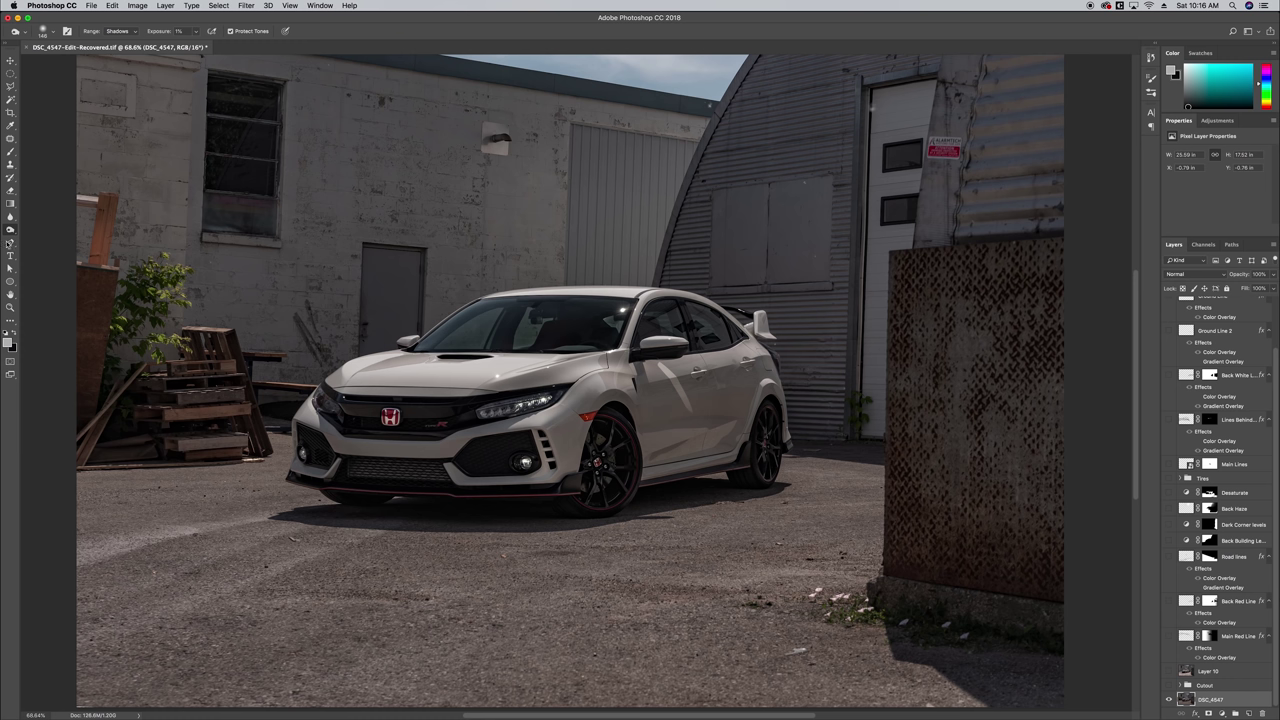
Dodge the shadows of the car's lower grille with a larger brush, using the Shadows range and 10% exposure
left_click(10, 230)
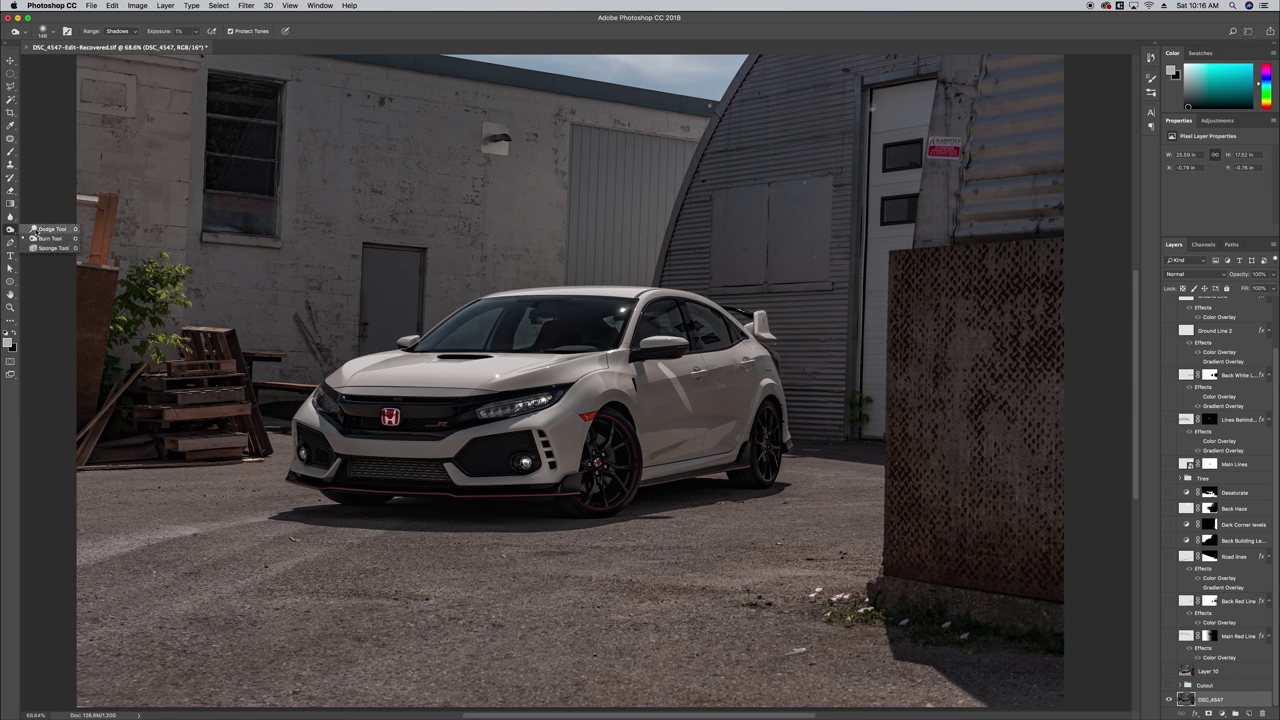
left_click(40, 232)
left_click(118, 31)
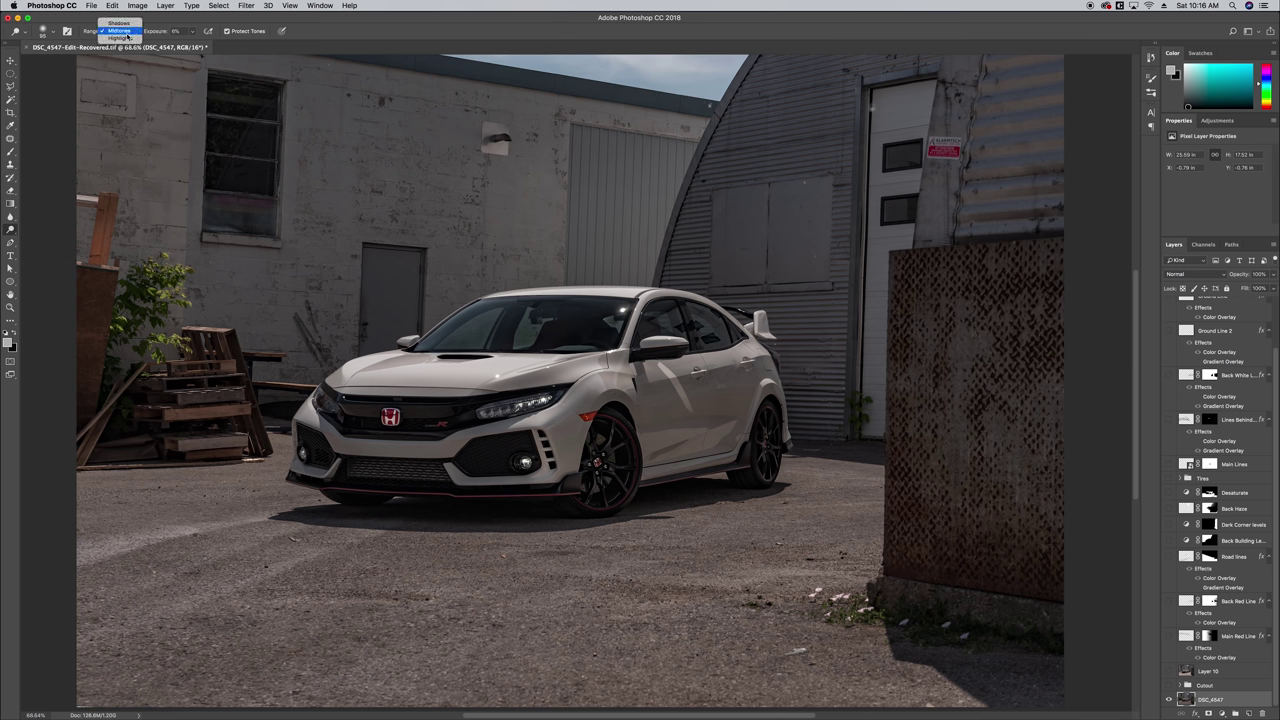
left_click(116, 20)
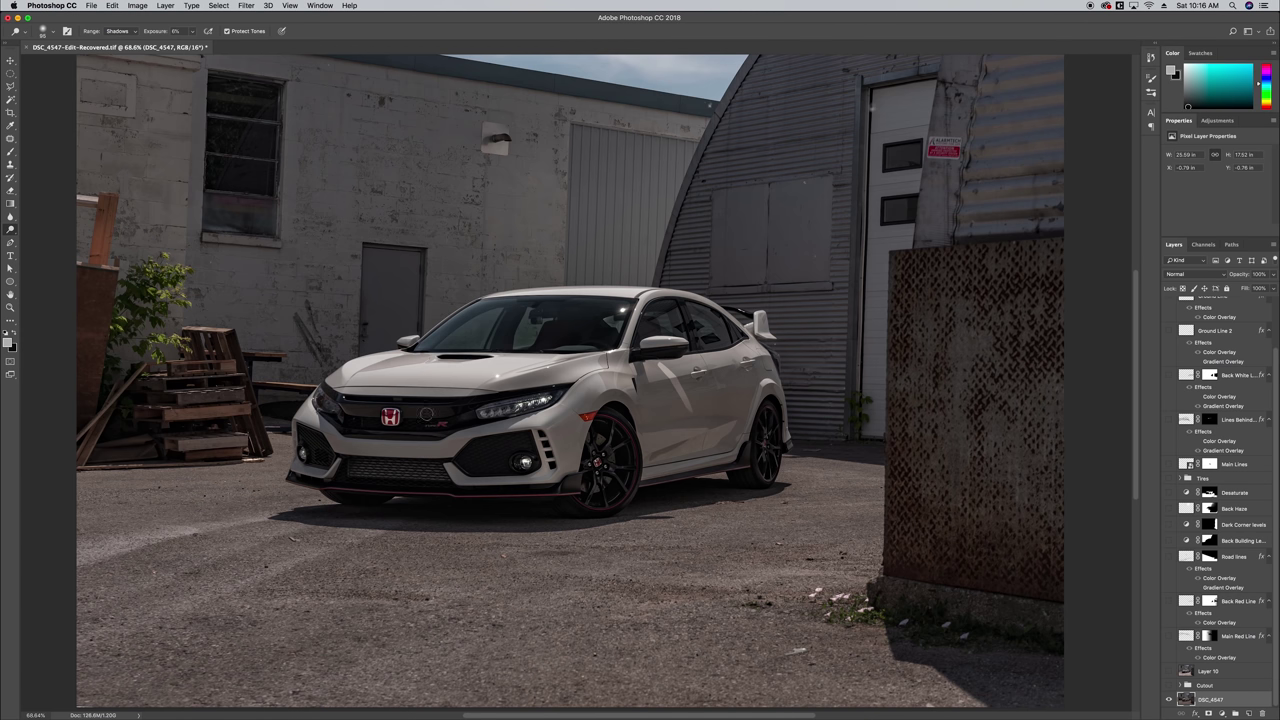
left_click(193, 35)
left_click(365, 458)
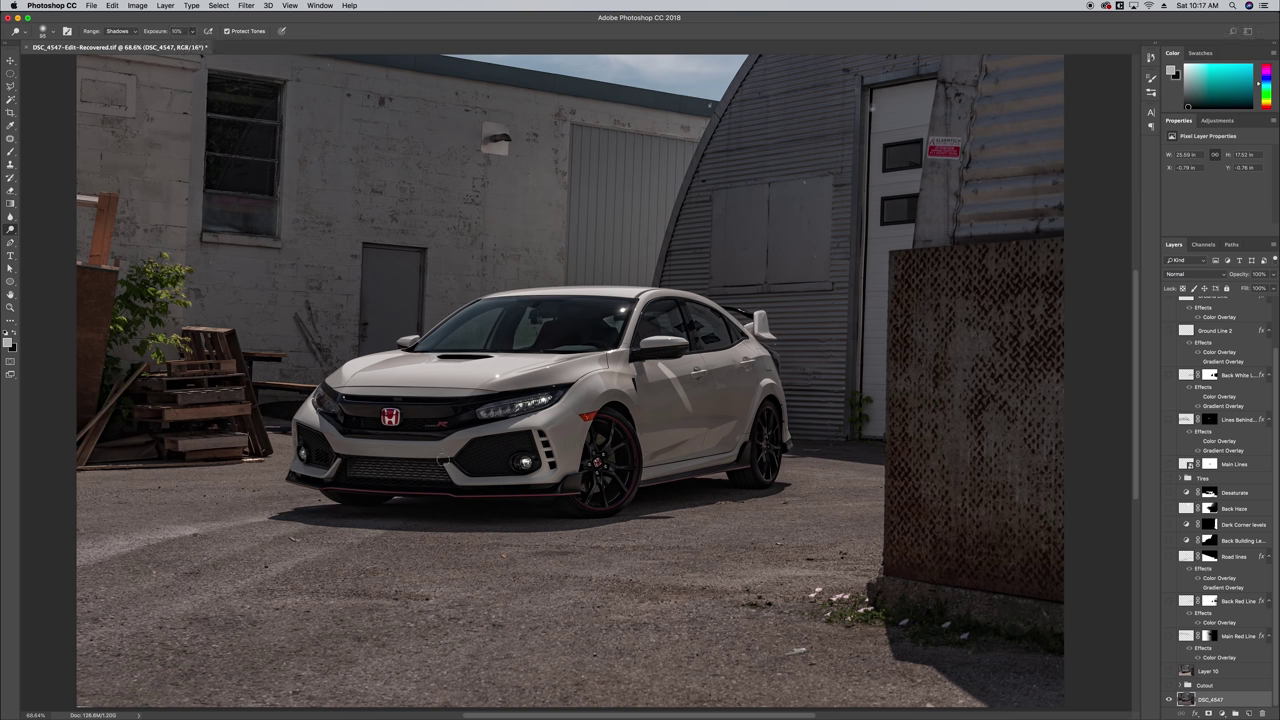
right_click(419, 445)
left_click(346, 452)
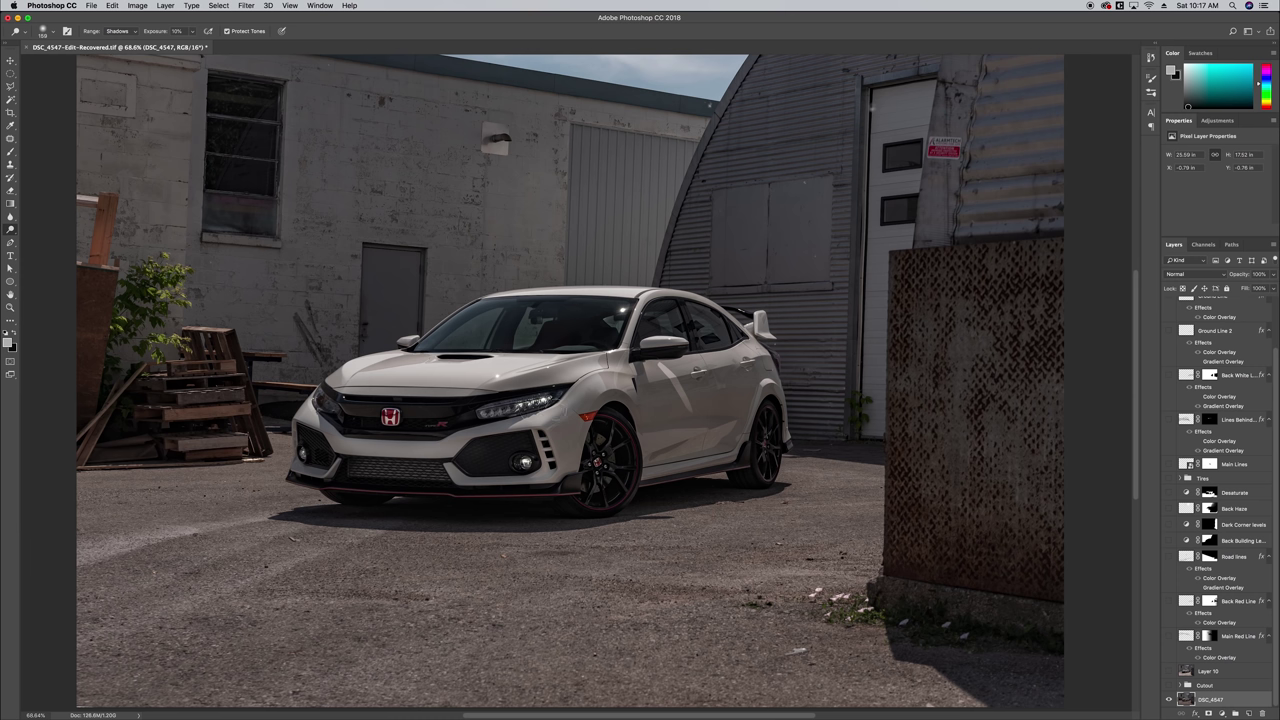
Toggle Layer 10 to compare the finished grille and headlight details with the base photo
left_click(1168, 672)
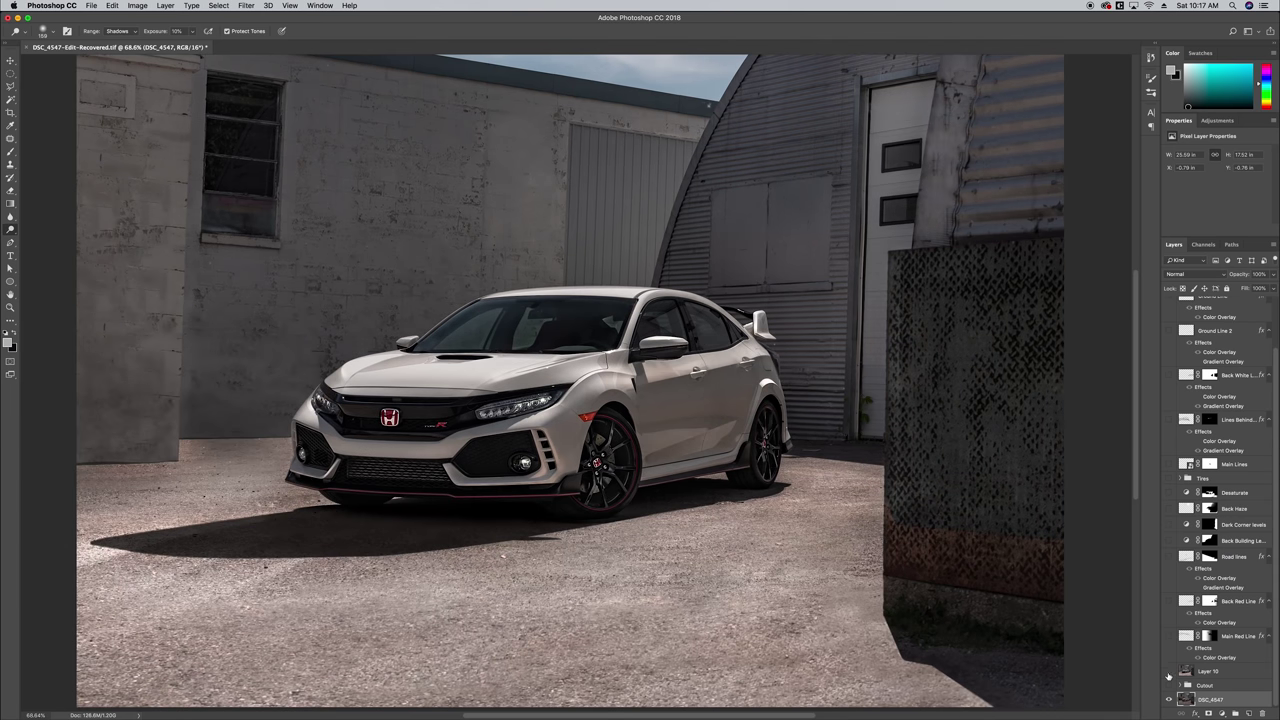
left_click(1168, 674)
left_click(1168, 674)
left_click(1168, 672)
Copy the fully visible headlight onto a new layer with the Polygonal Lasso and move the copy over the opposite headlight
left_click(11, 87)
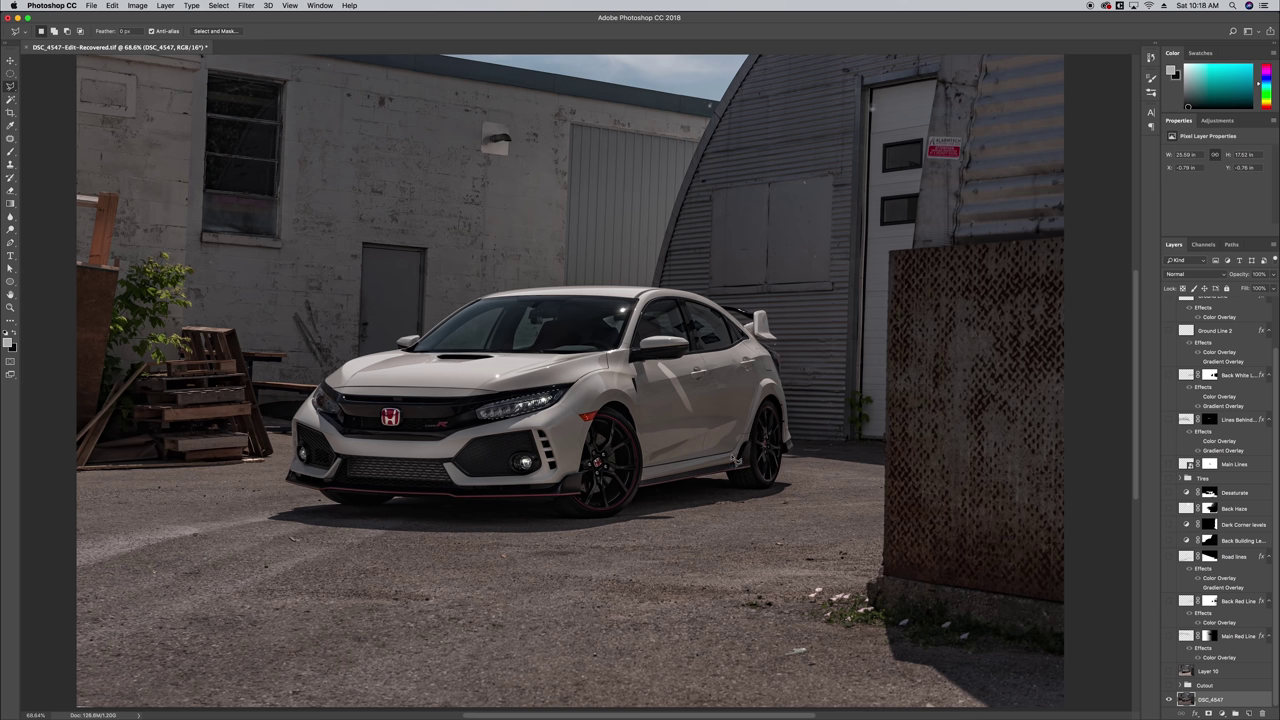
key("super+shift+alt+n")
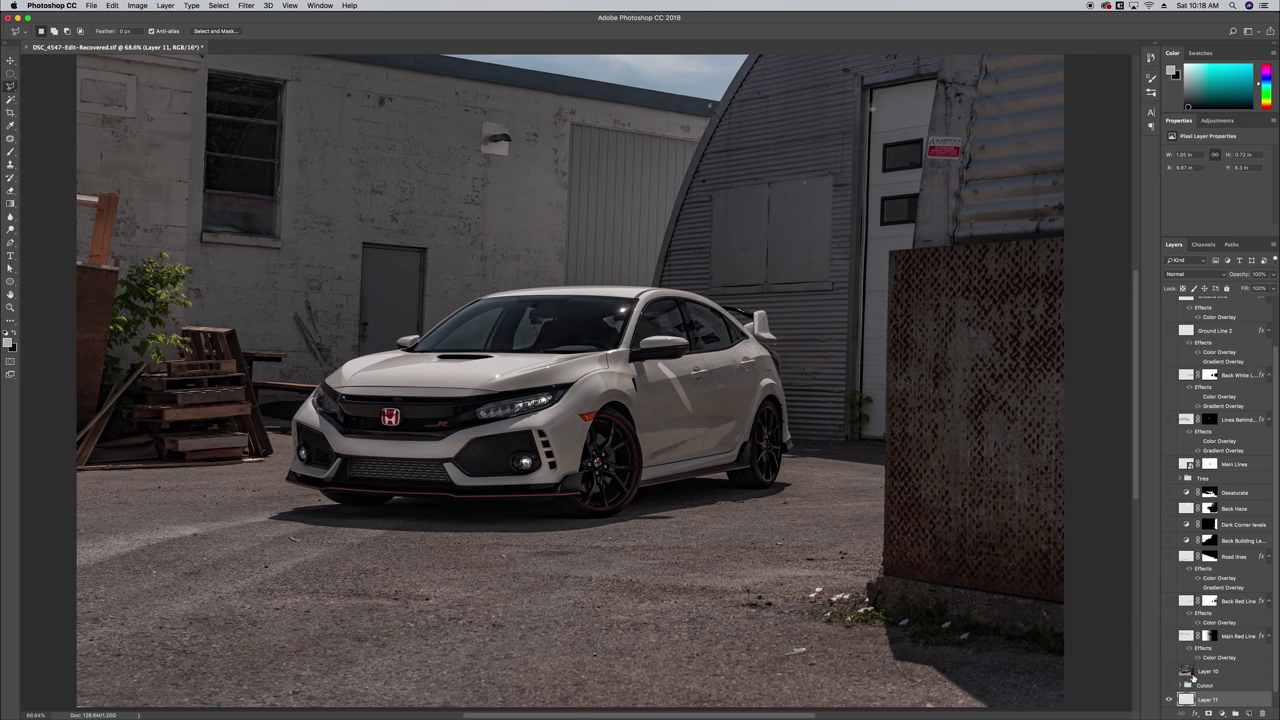
left_click(9, 59)
left_click_drag(516, 405, 357, 398)
Flip the headlight copy horizontally, then reposition and transform it to fit over the opposite headlight
left_click(110, 5)
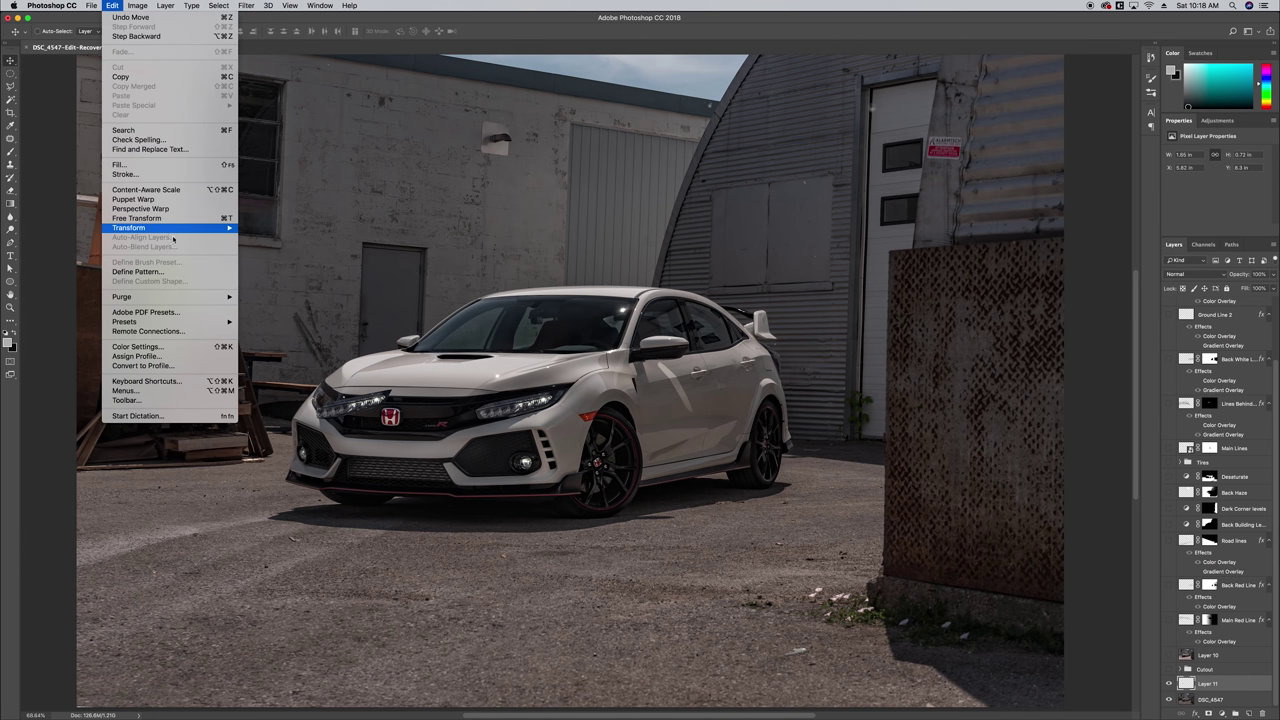
mouse_move(200, 228)
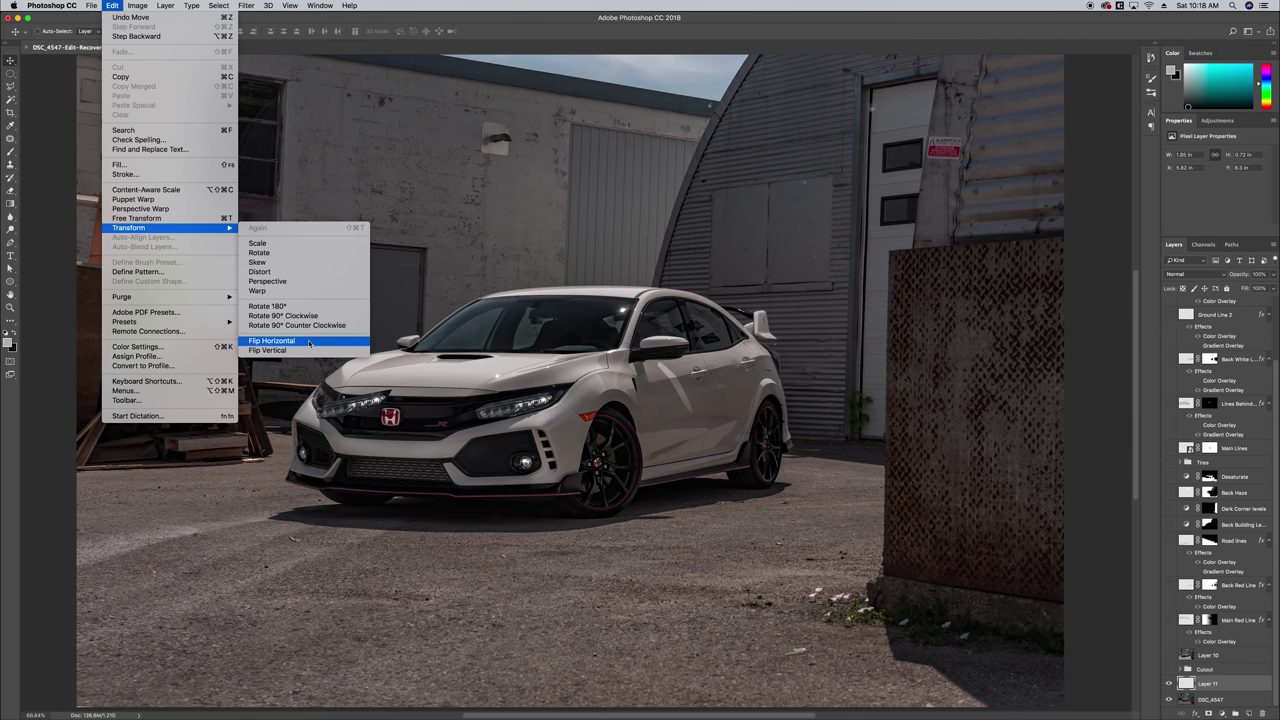
left_click(272, 341)
left_click_drag(357, 415, 357, 370)
key("super+t")
key("Return")
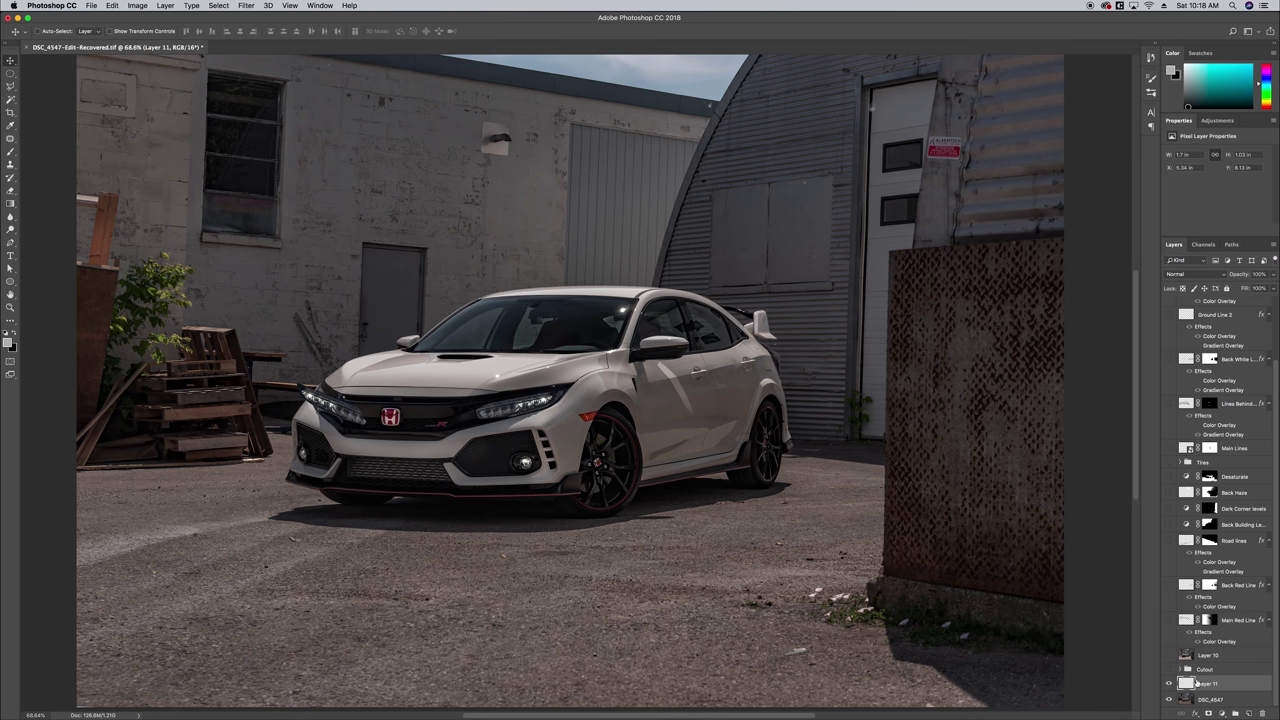
Add a layer mask to the headlight copy, blend it with the Brush, and discard the Layer 11 copy
left_click(1209, 713)
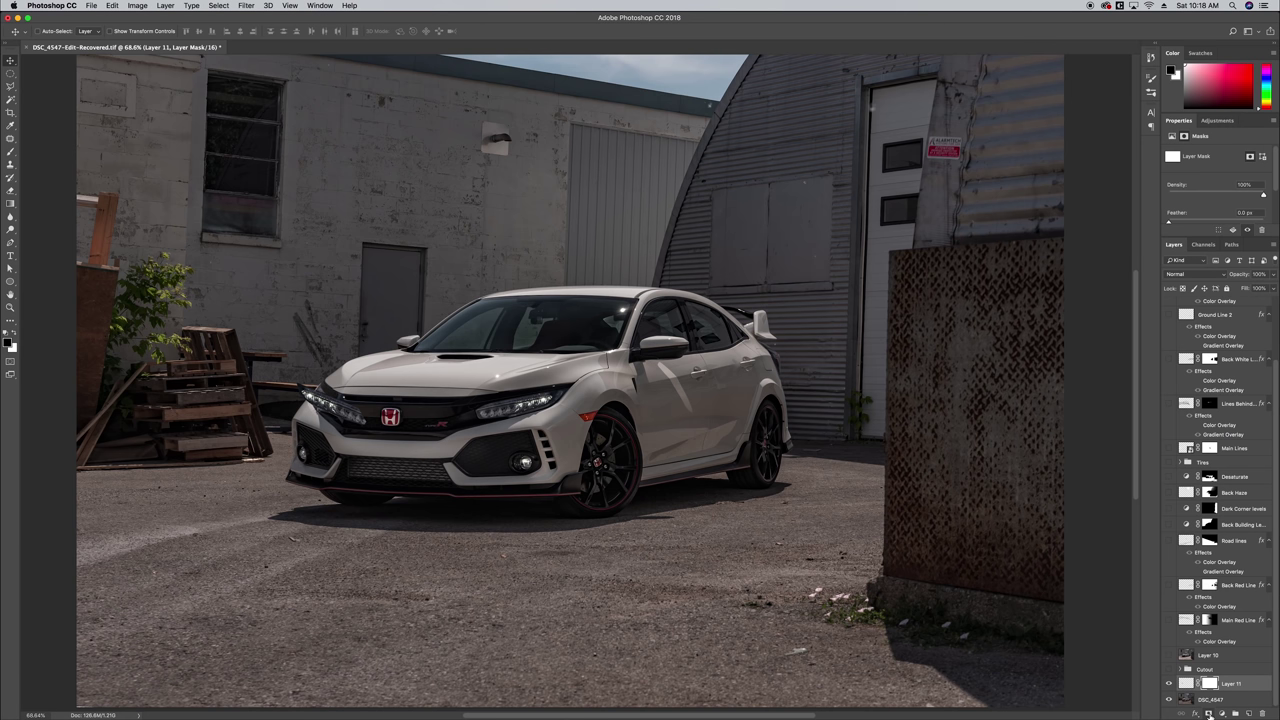
left_click(10, 151)
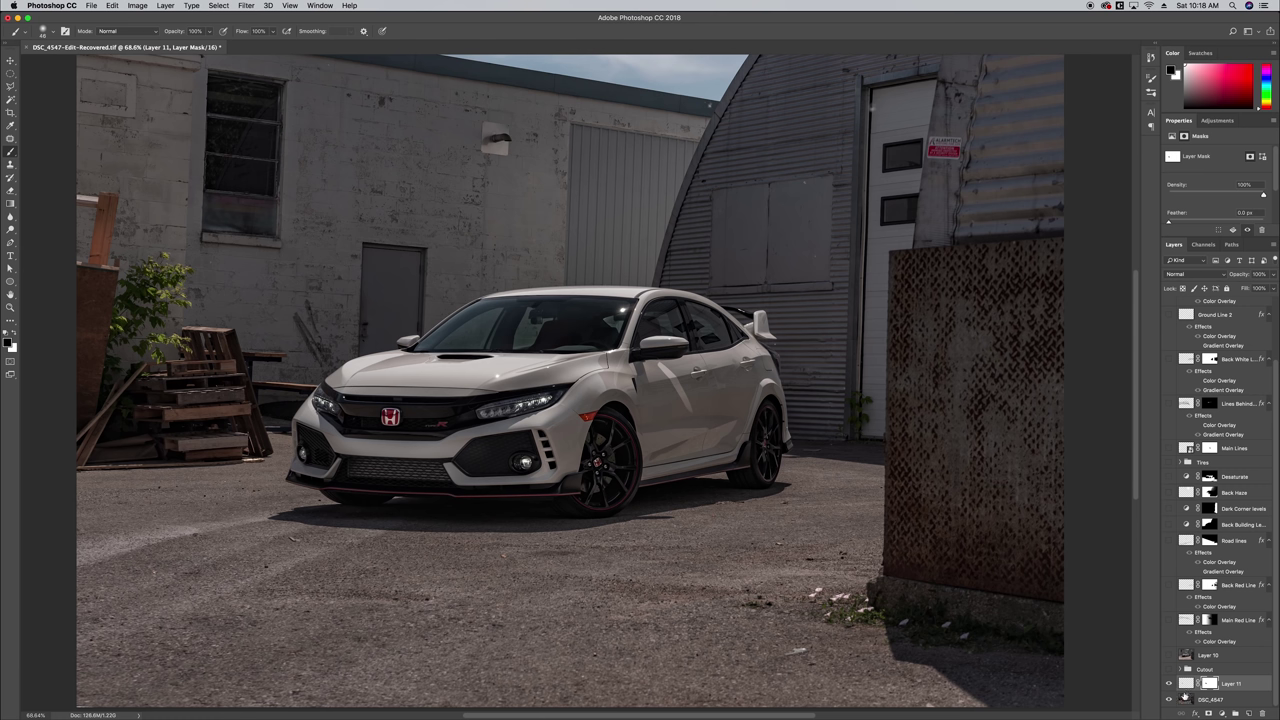
left_click(1185, 697)
left_click(1181, 669)
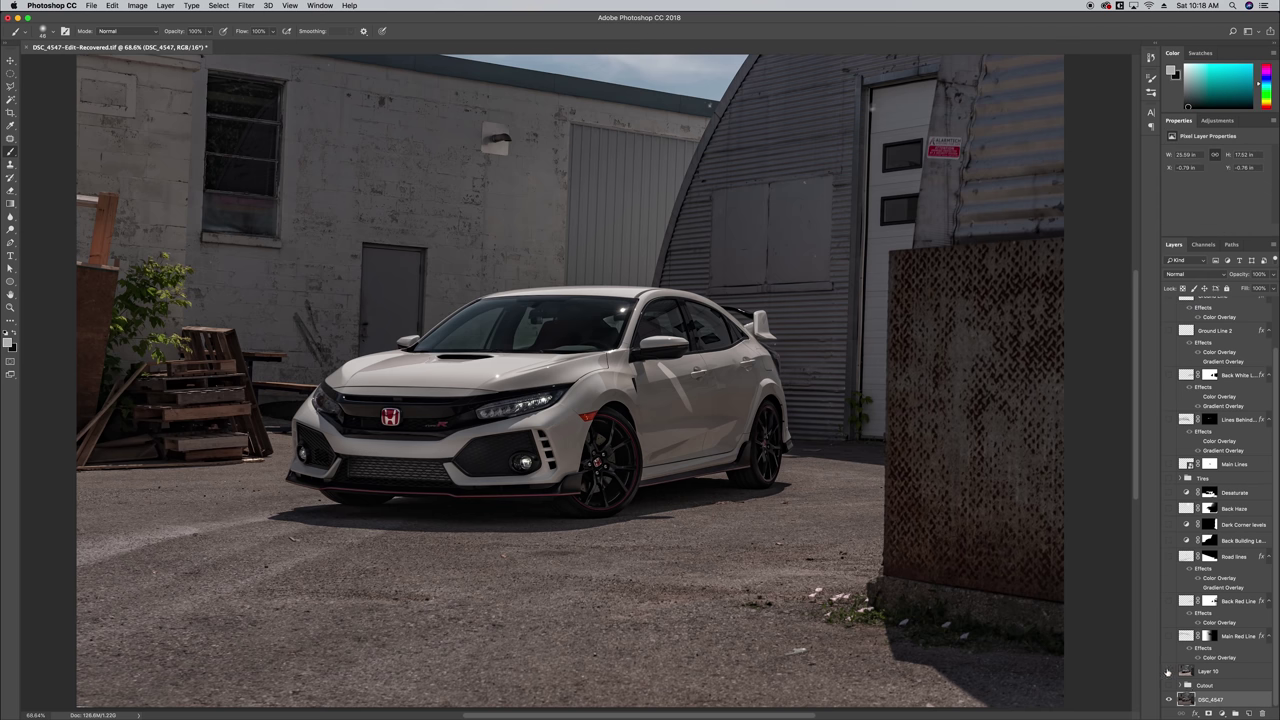
Compare Layer 10 with the base photo by toggling it, leaving the finished layer visible
left_click(1167, 671)
left_click(1167, 671)
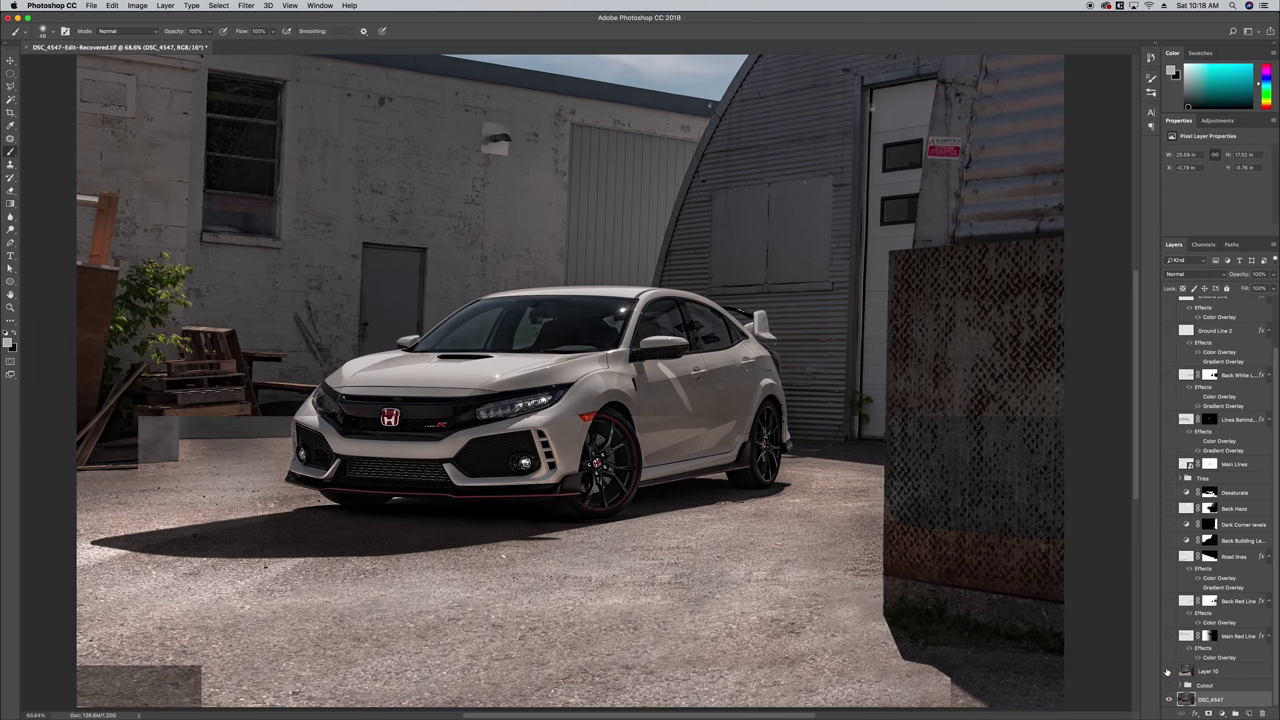
left_click(1167, 671)
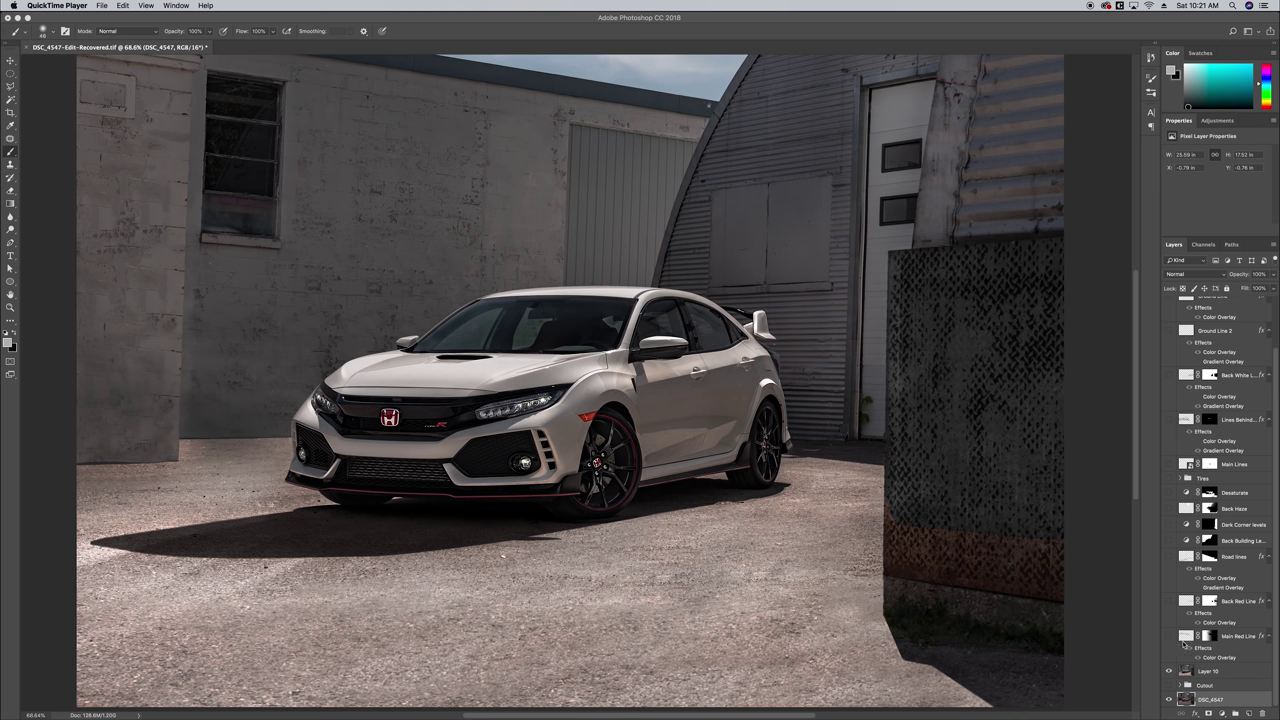
Hide the DSC_4547 base photo, show the Cutout group, and isolate it briefly before restoring Layer 10
left_click(1170, 697)
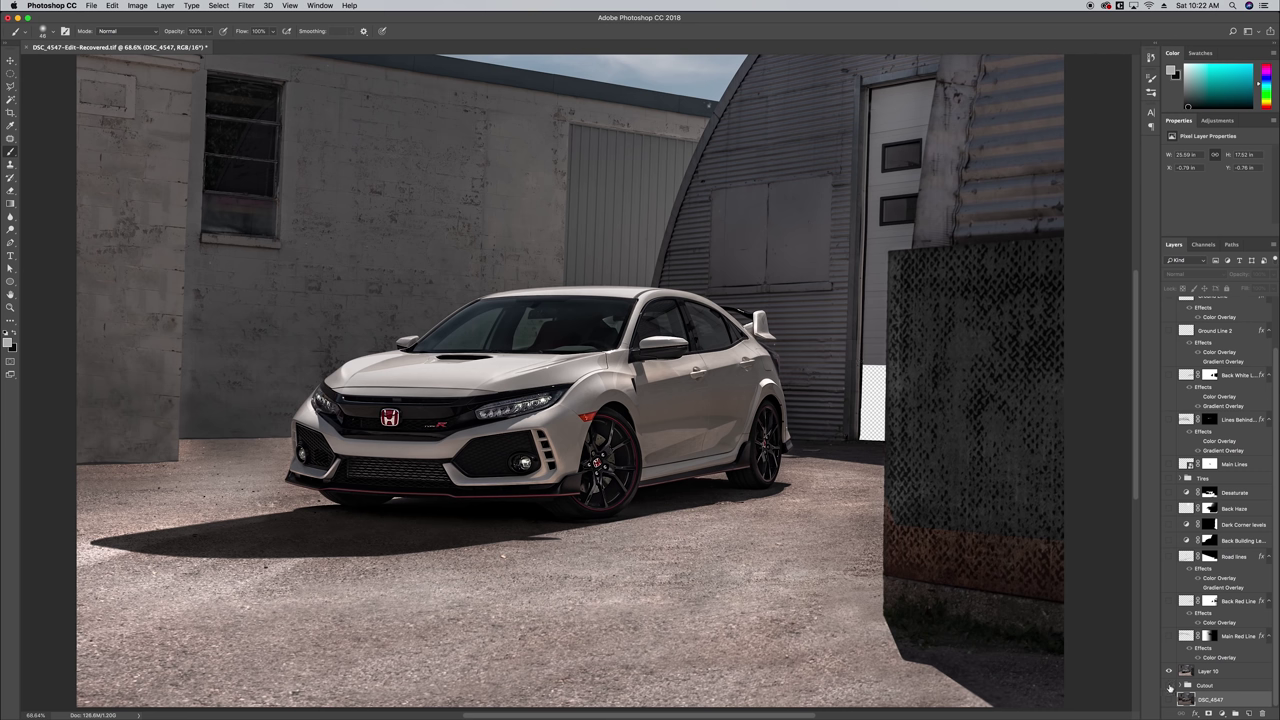
left_click(1169, 686)
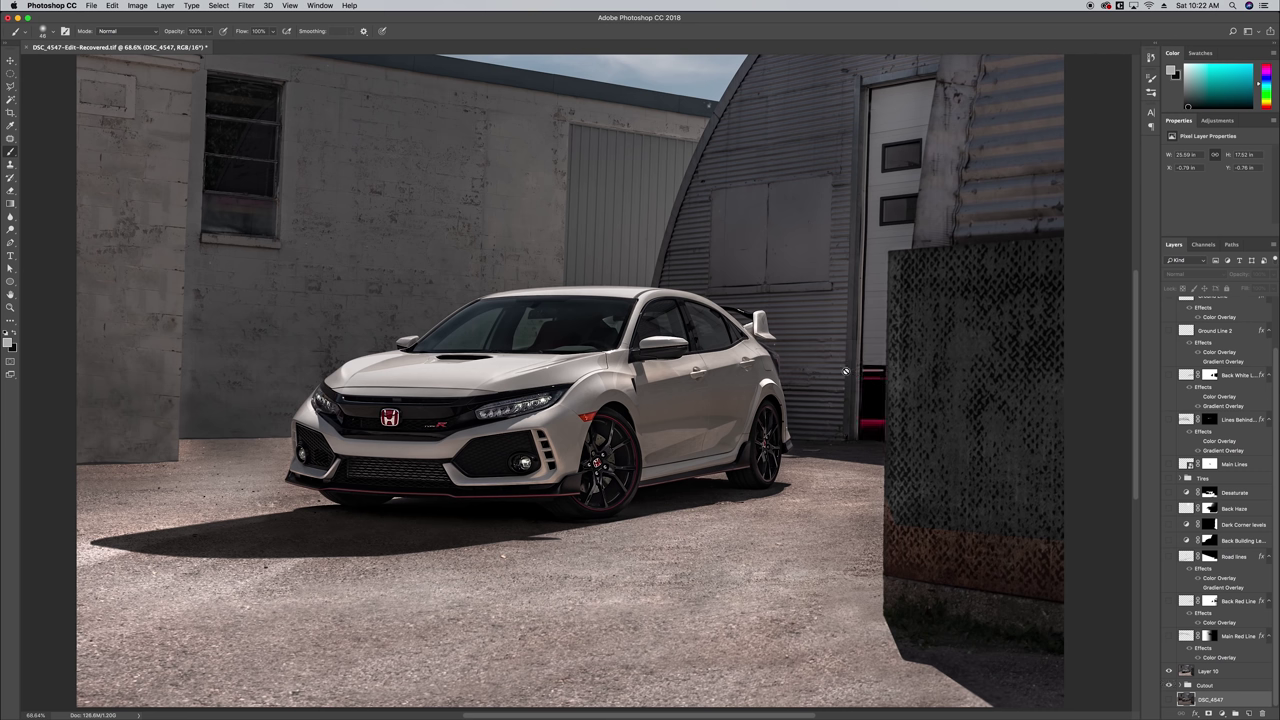
left_click(1169, 678, "alt")
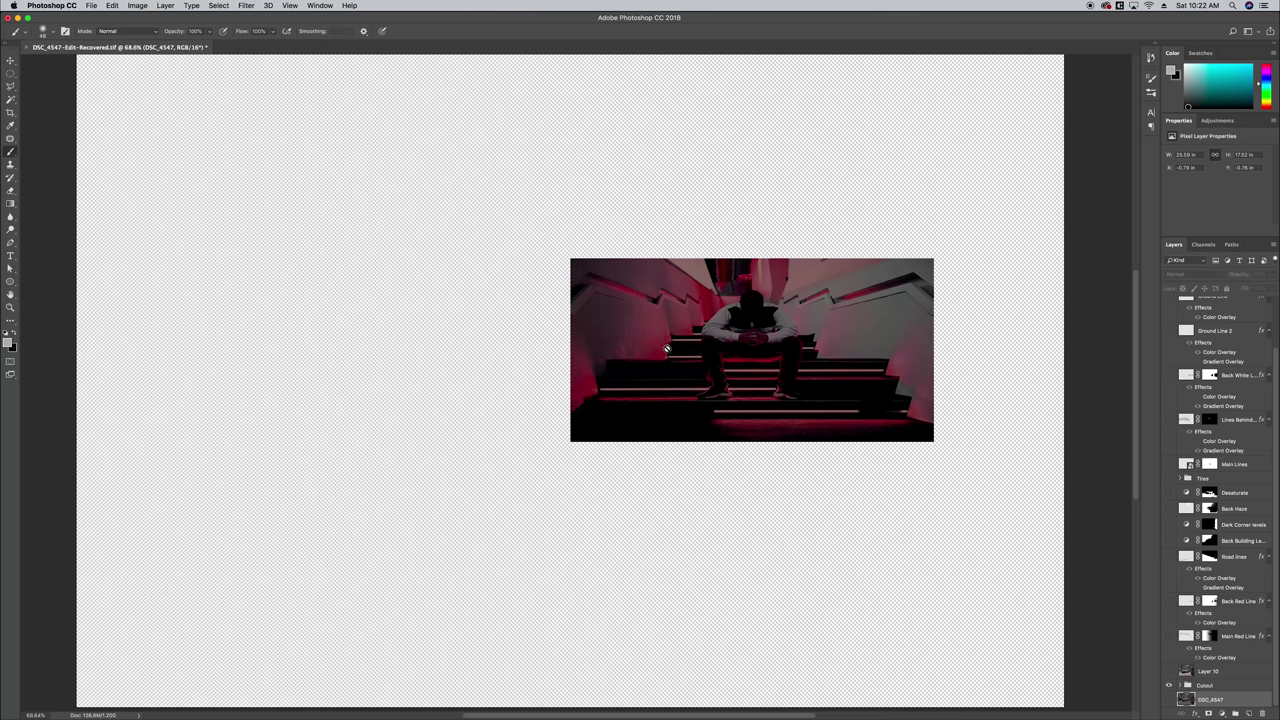
left_click(1167, 670)
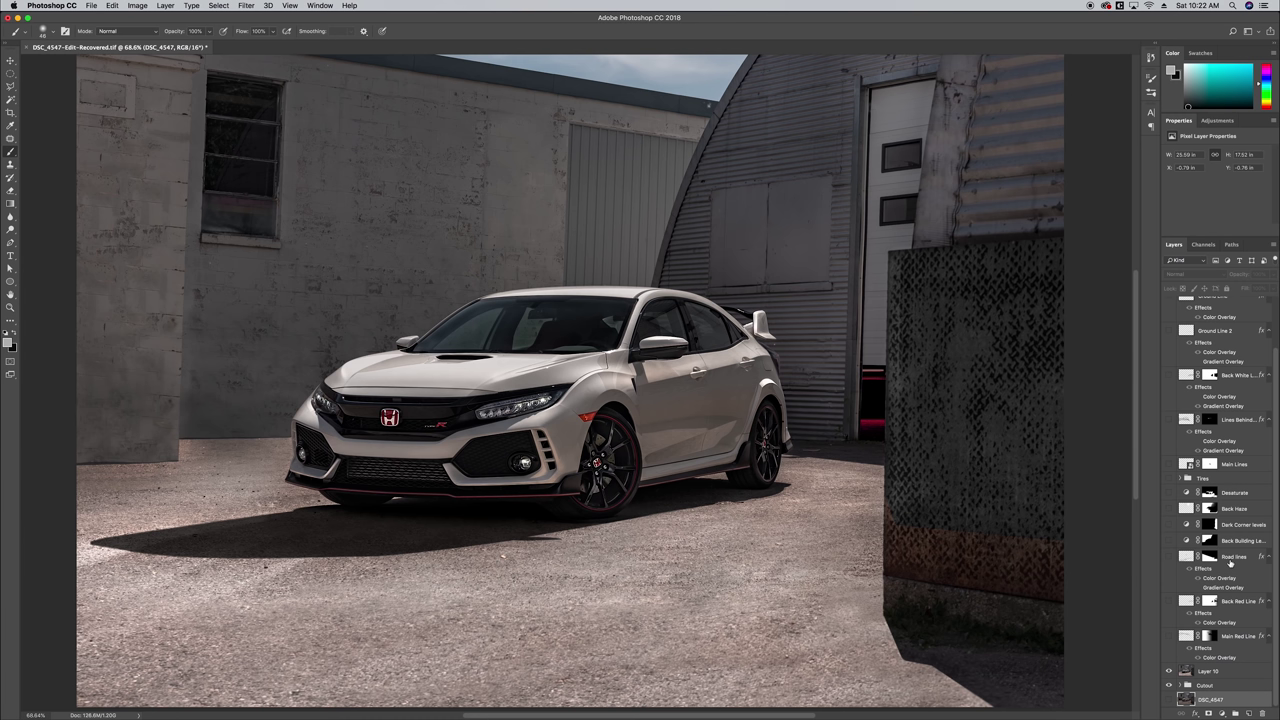
Show the Tires group in front of the metal wall and expand its contents
scroll(1228, 564, "up", 2)
scroll(1227, 562, "down", 2)
scroll(1229, 563, "up", 2)
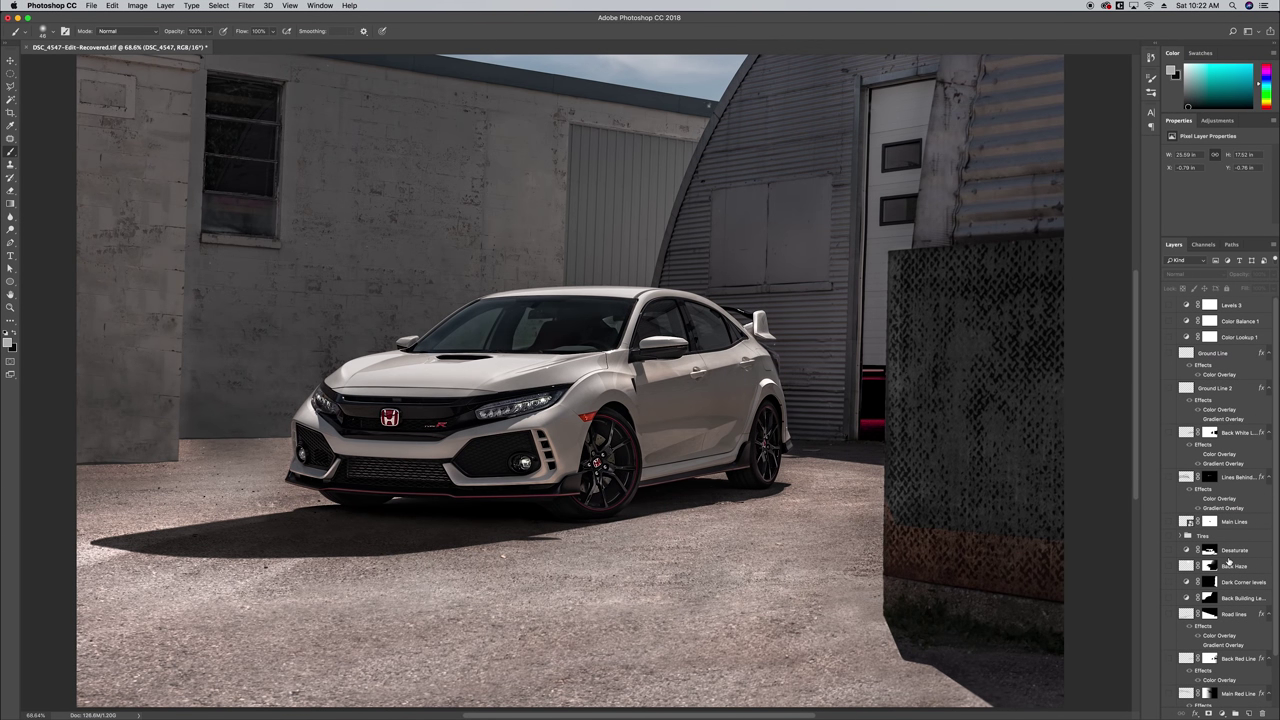
left_click(1169, 536)
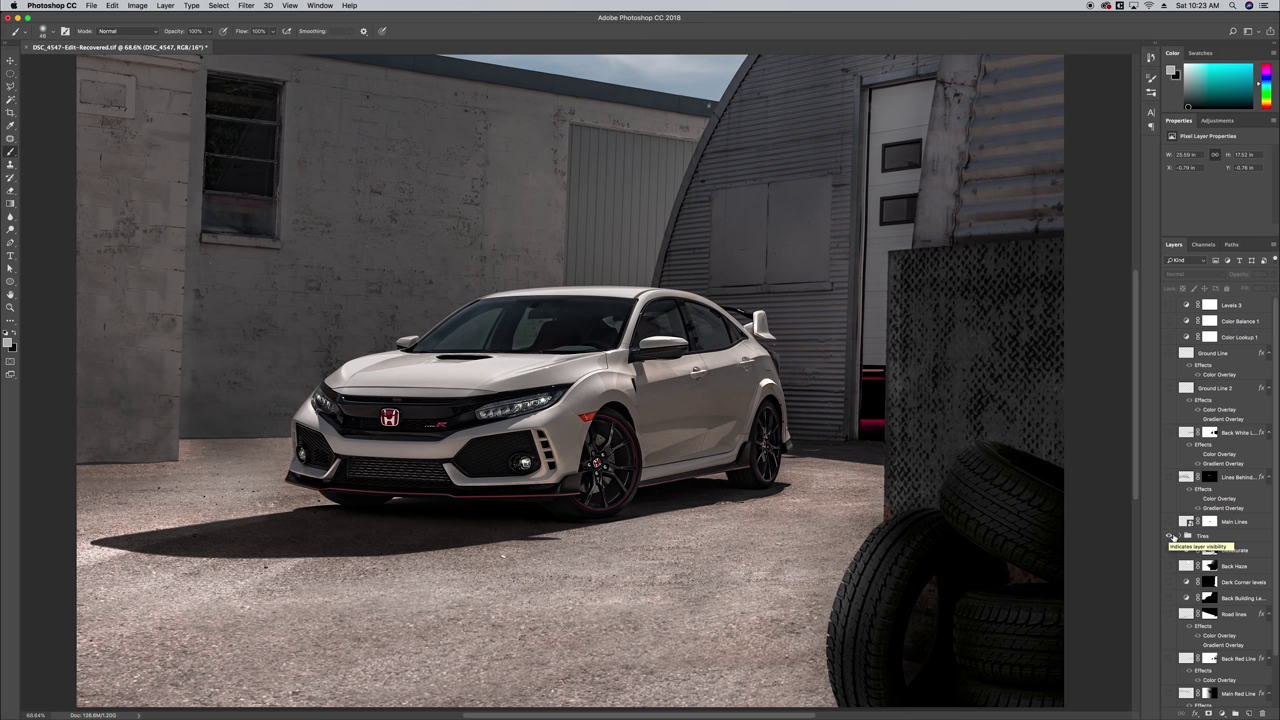
left_click(1180, 536)
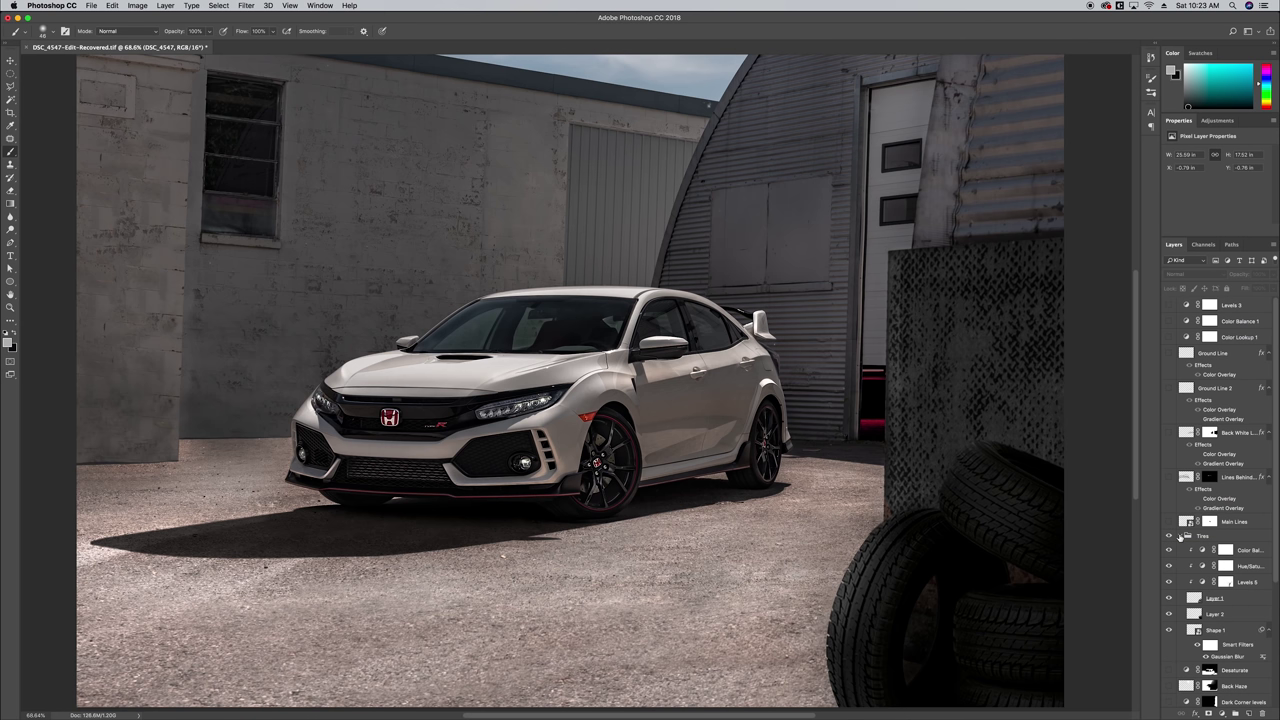
Toggle the Shape 1 shadow and hide the clipped adjustments to compare the original tires with the darkened ones
scroll(1186, 570, "down", 1)
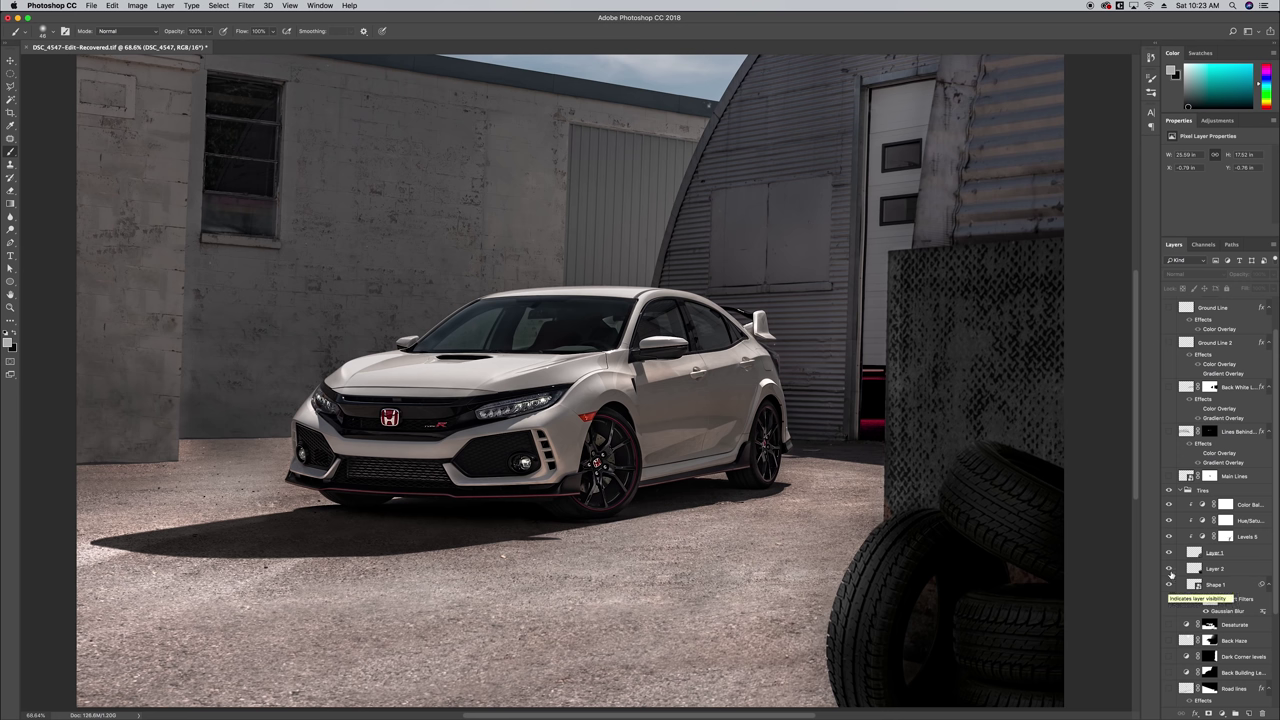
left_click(1169, 586)
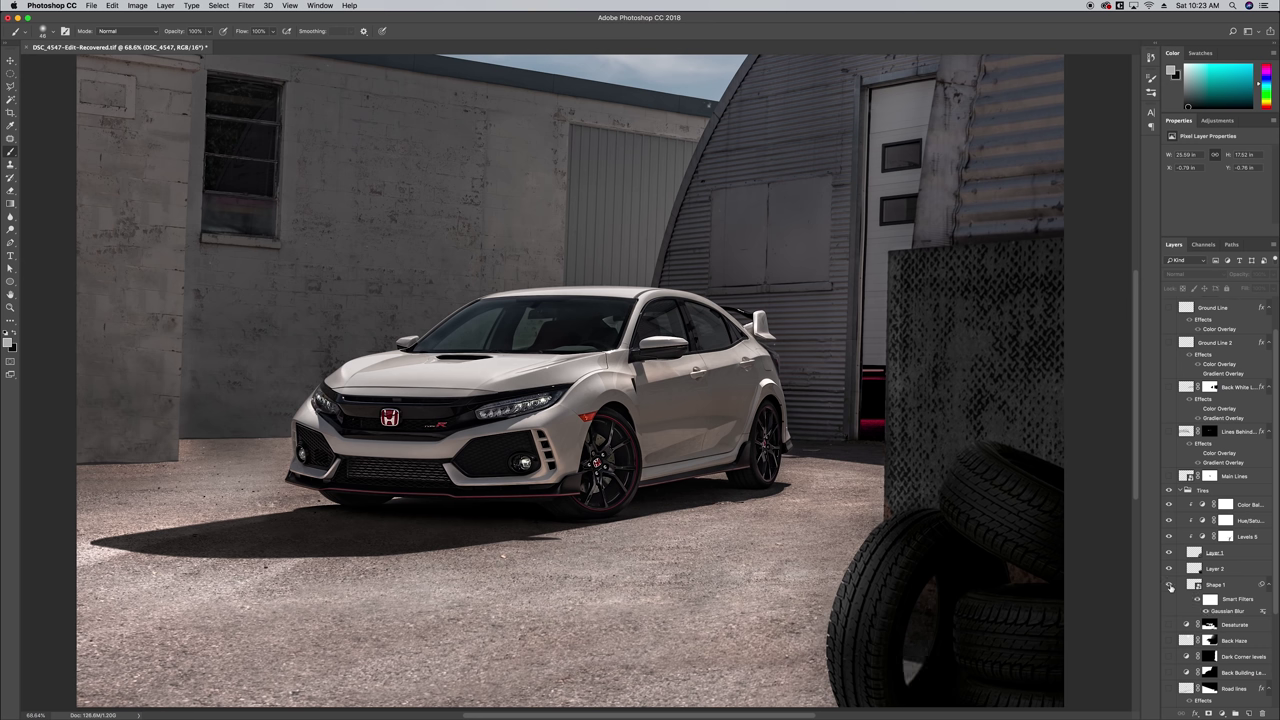
left_click(1169, 586)
left_click(1169, 541)
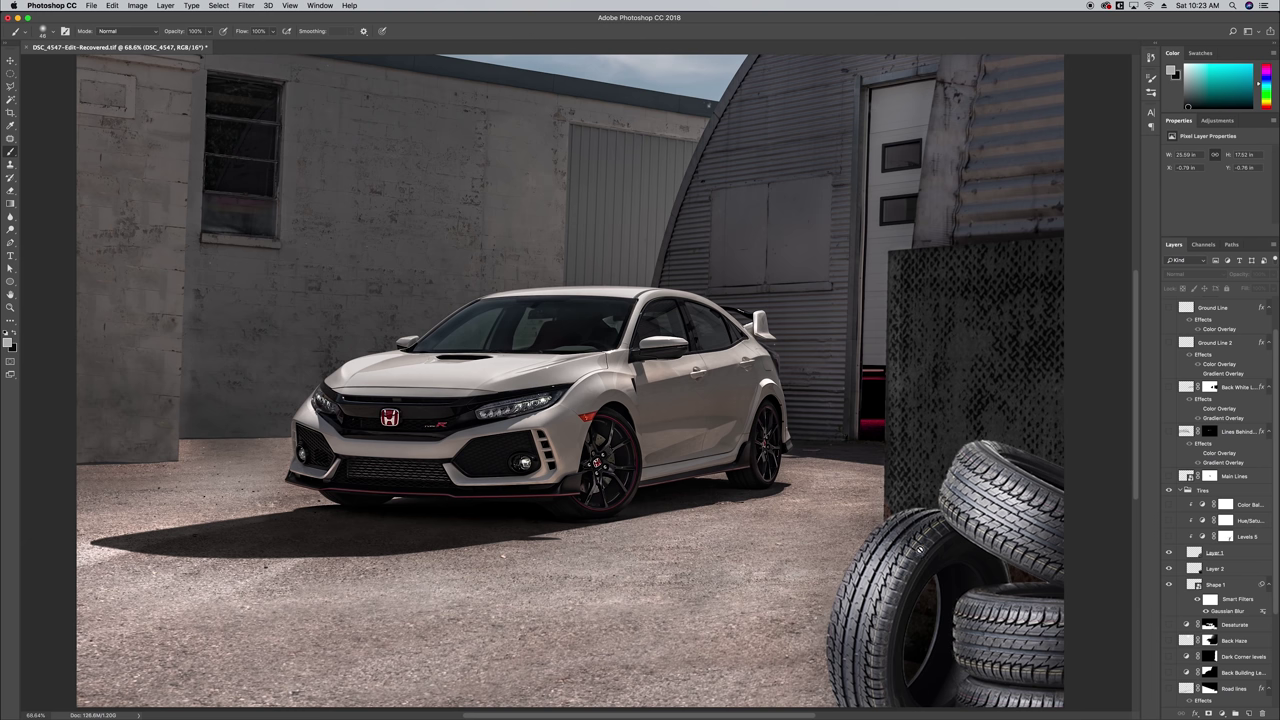
Show the tires' Levels 5 adjustment again and examine its mask and full levels settings
left_click(1170, 537)
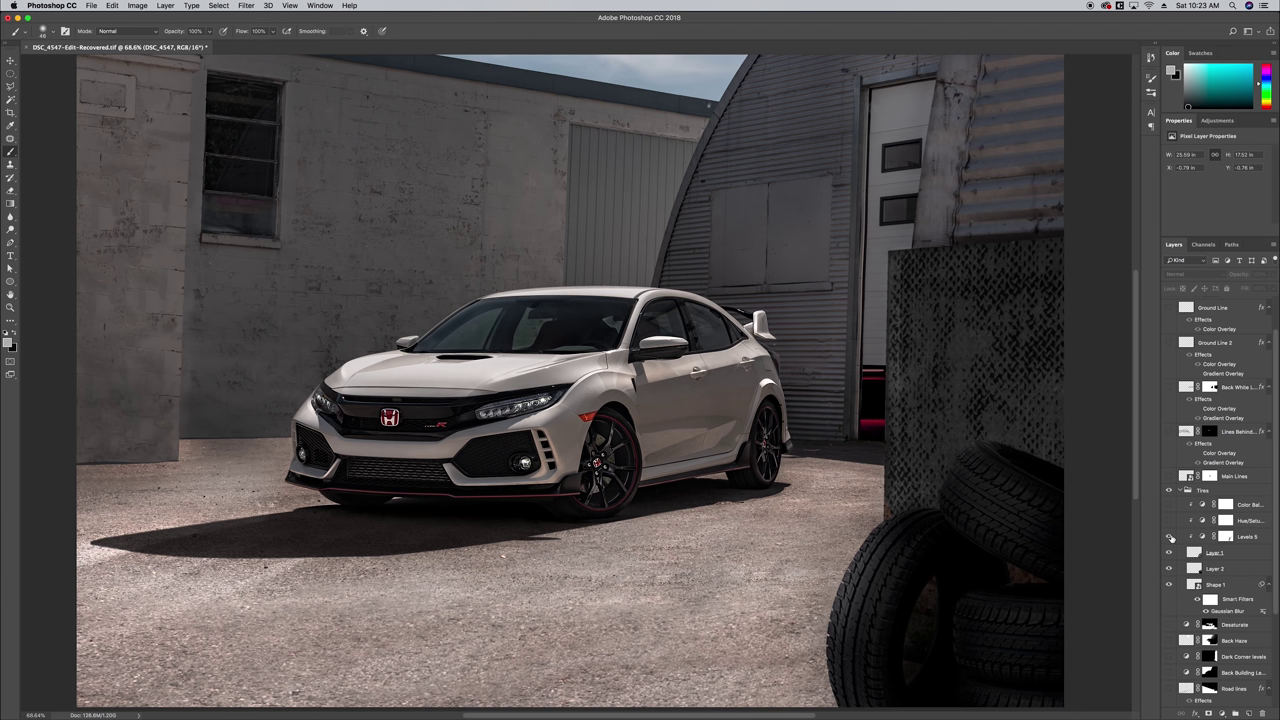
left_click(1202, 538)
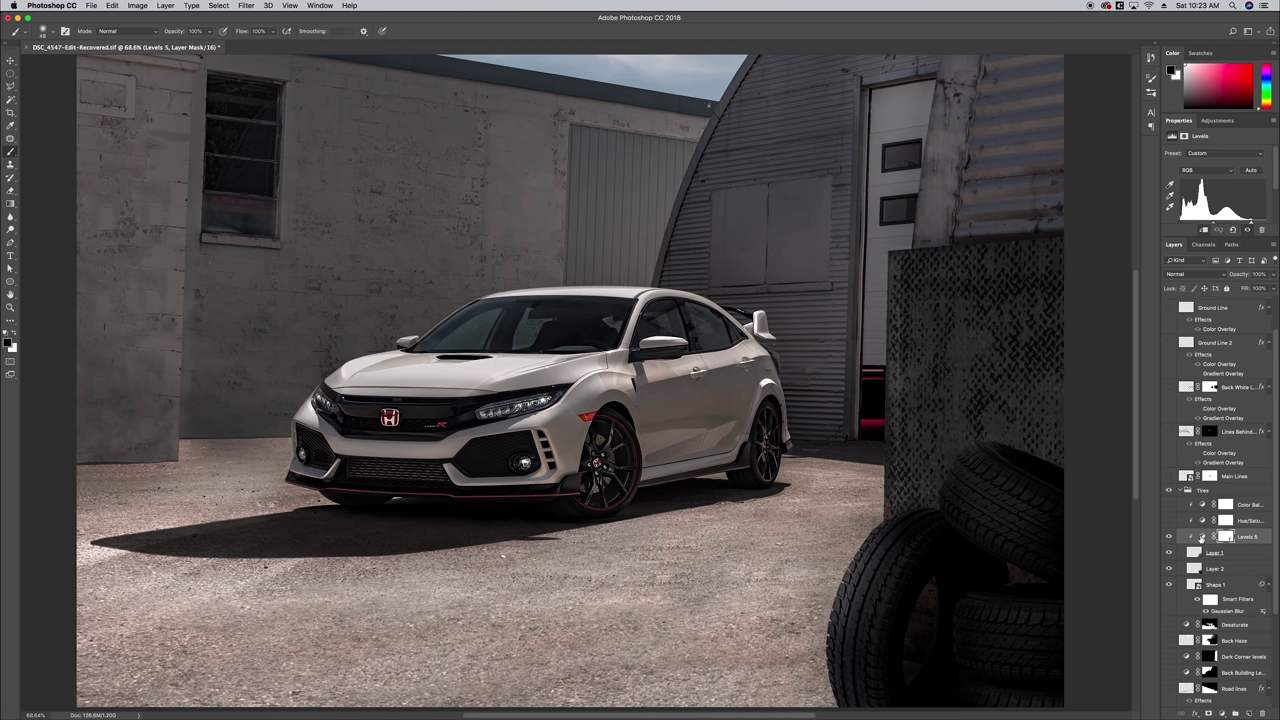
left_click(1225, 537)
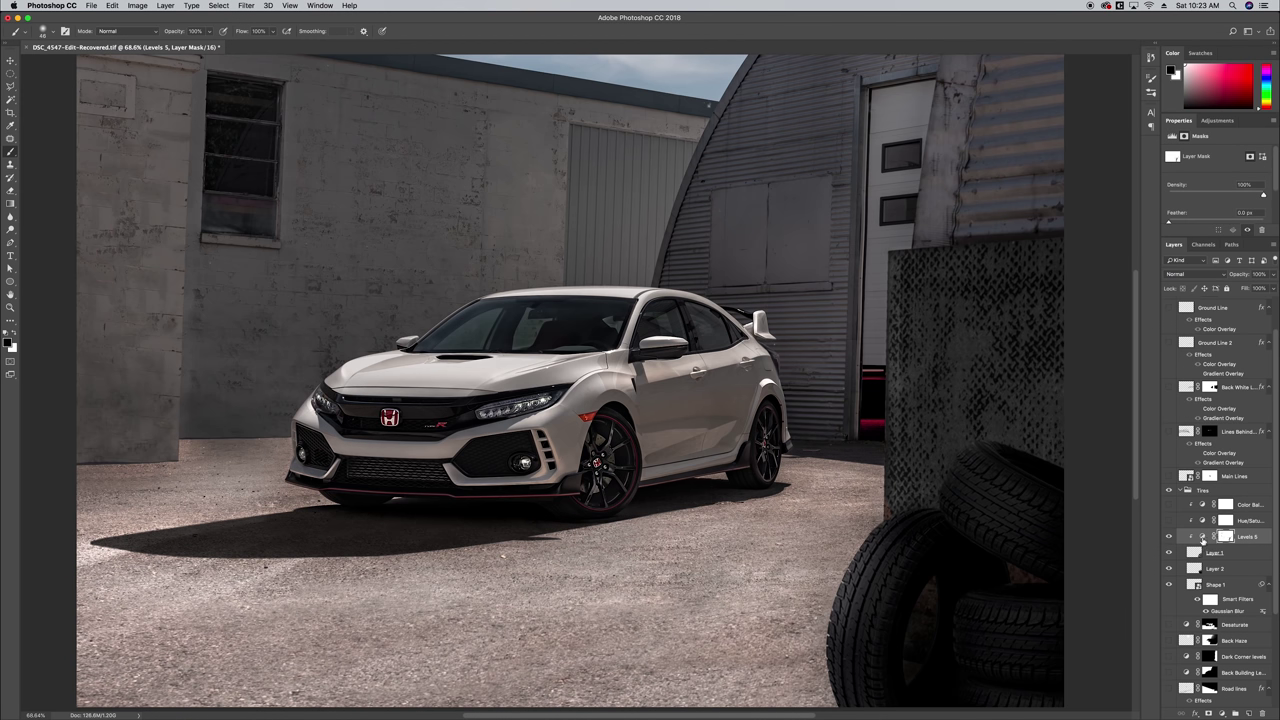
left_click(1203, 538)
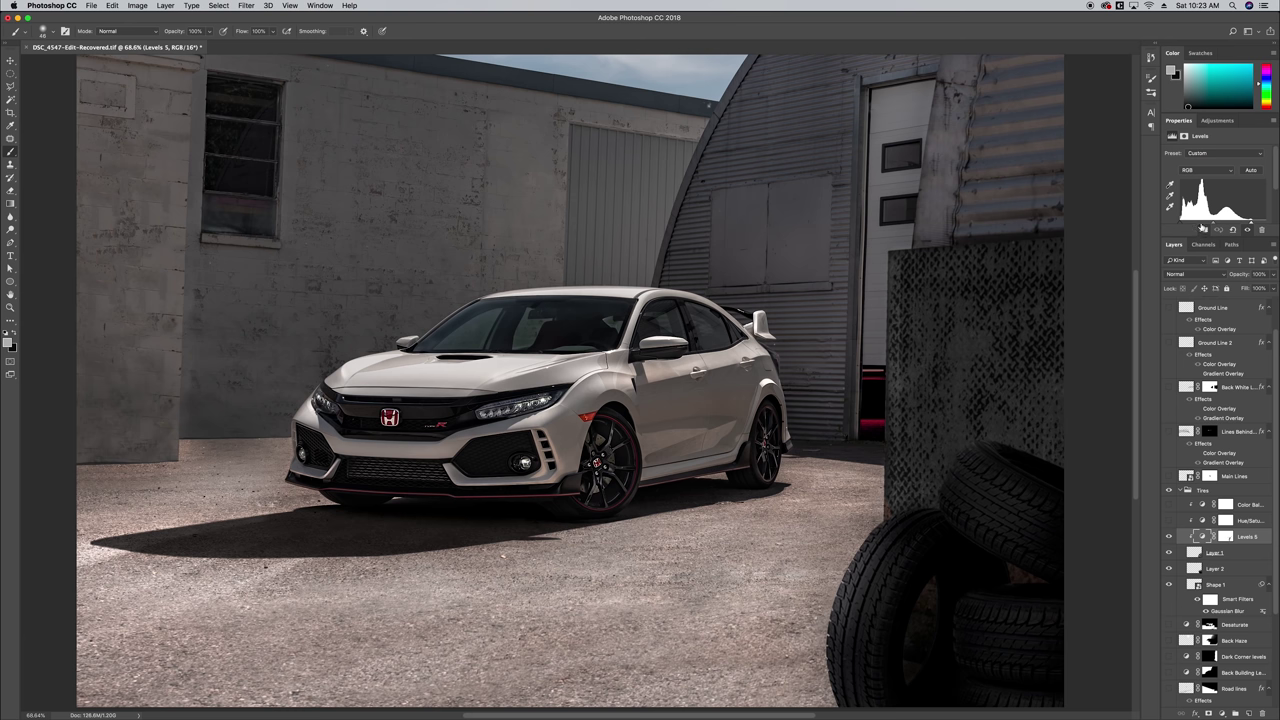
left_click_drag(1182, 240, 1174, 344)
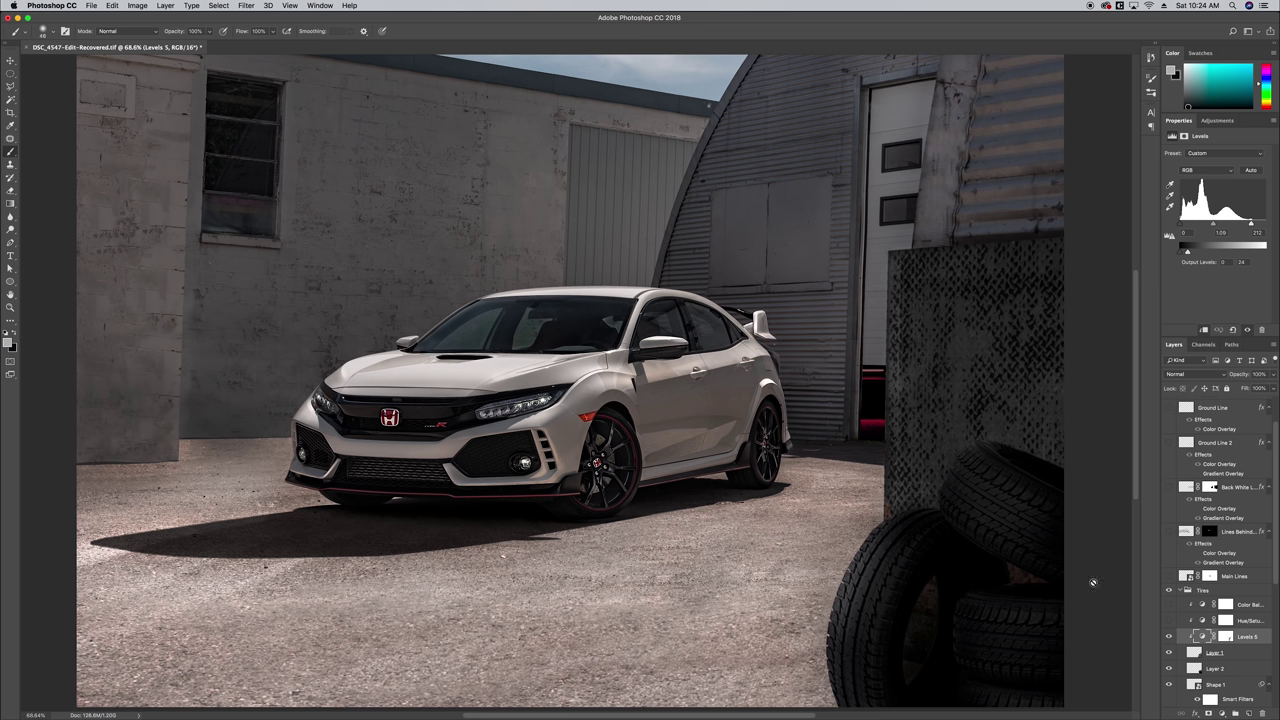
Examine the tires' Hue/Saturation and Color Balance adjustments across tonal ranges, and collapse the Tires group
left_click(1202, 621)
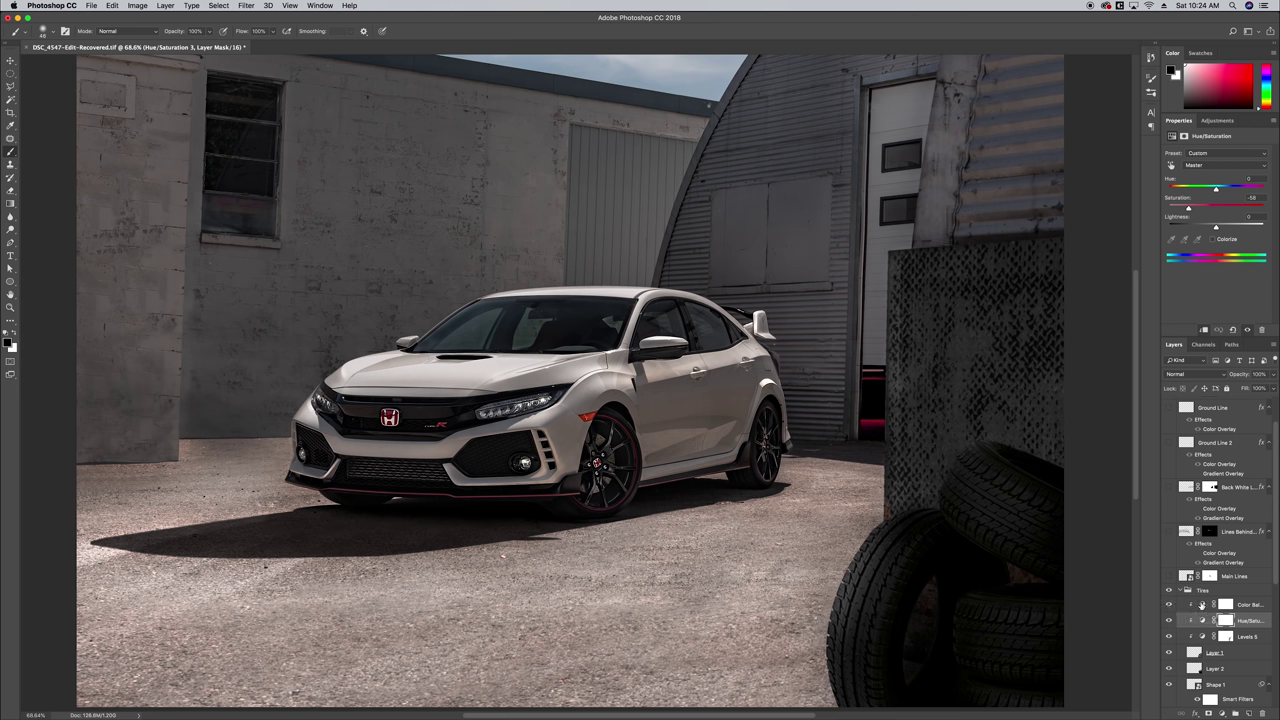
left_click(1202, 606)
left_click(1220, 152)
left_click(1198, 145)
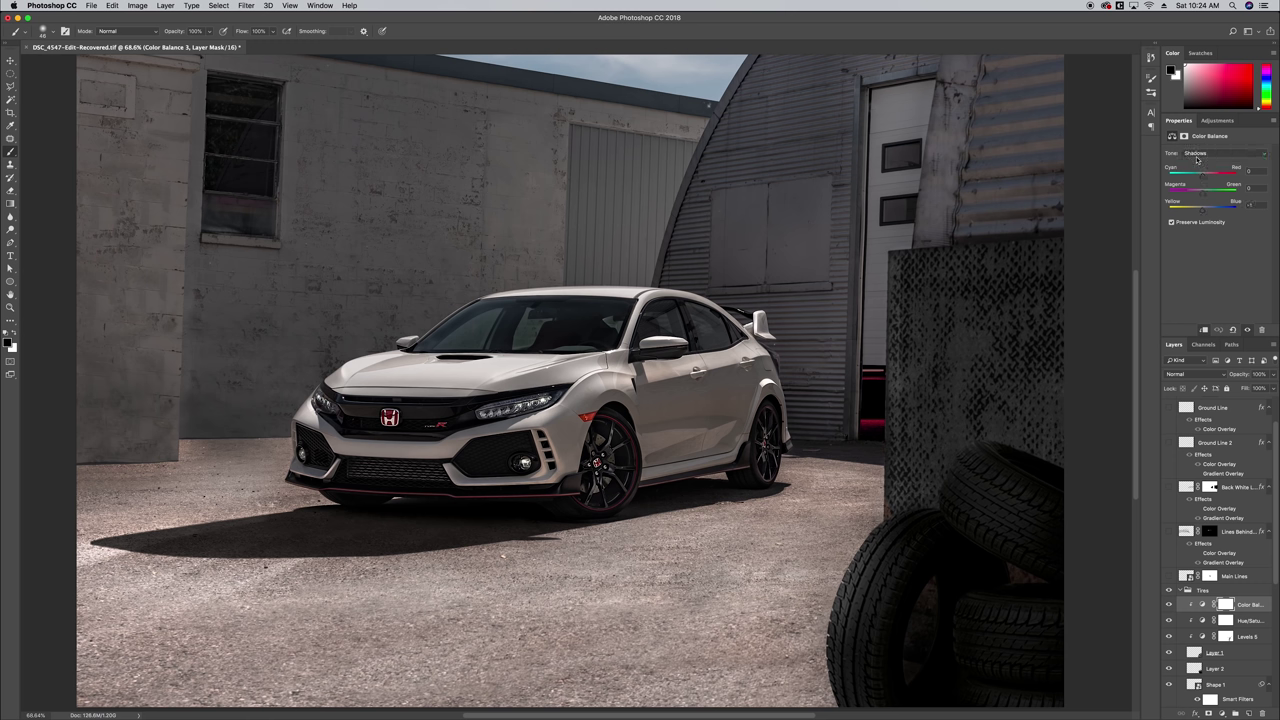
left_click(1208, 153)
left_click(1194, 168)
left_click(1181, 589)
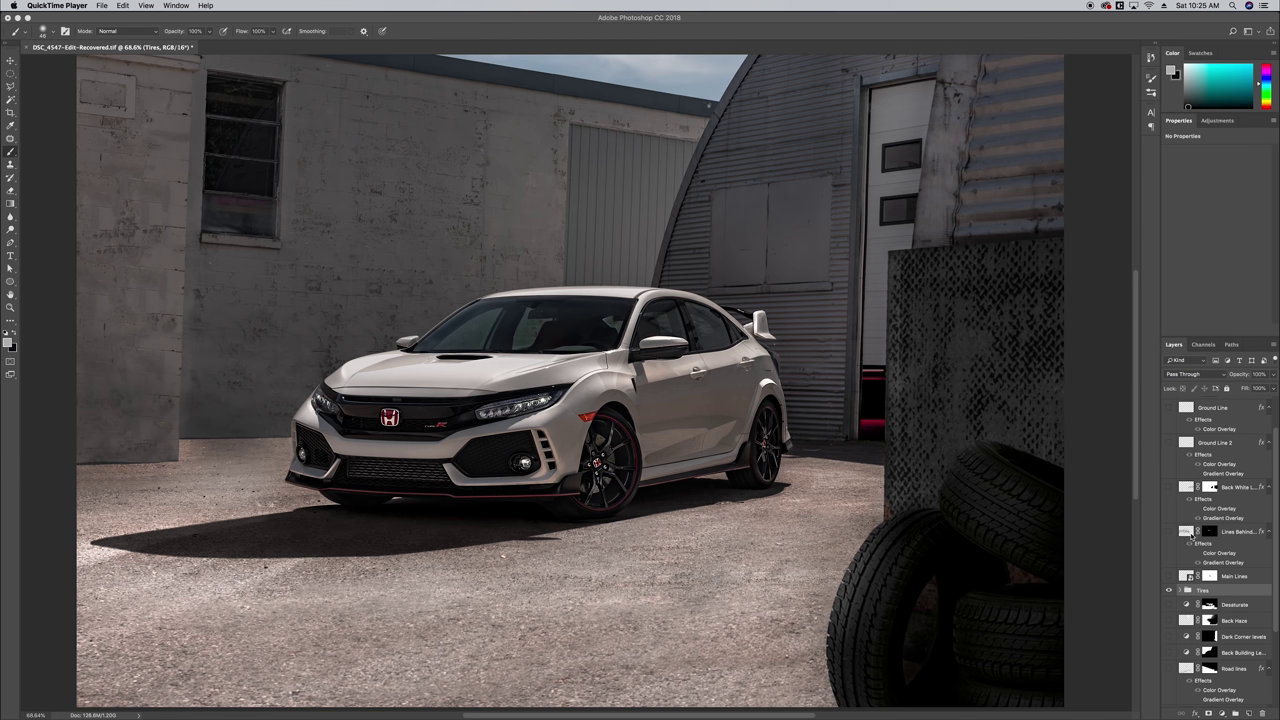
Show the Desaturate adjustment layer and toggle it to compare the ground's color, leaving it visible
scroll(1190, 537, "up", 1)
scroll(1190, 537, "down", 4)
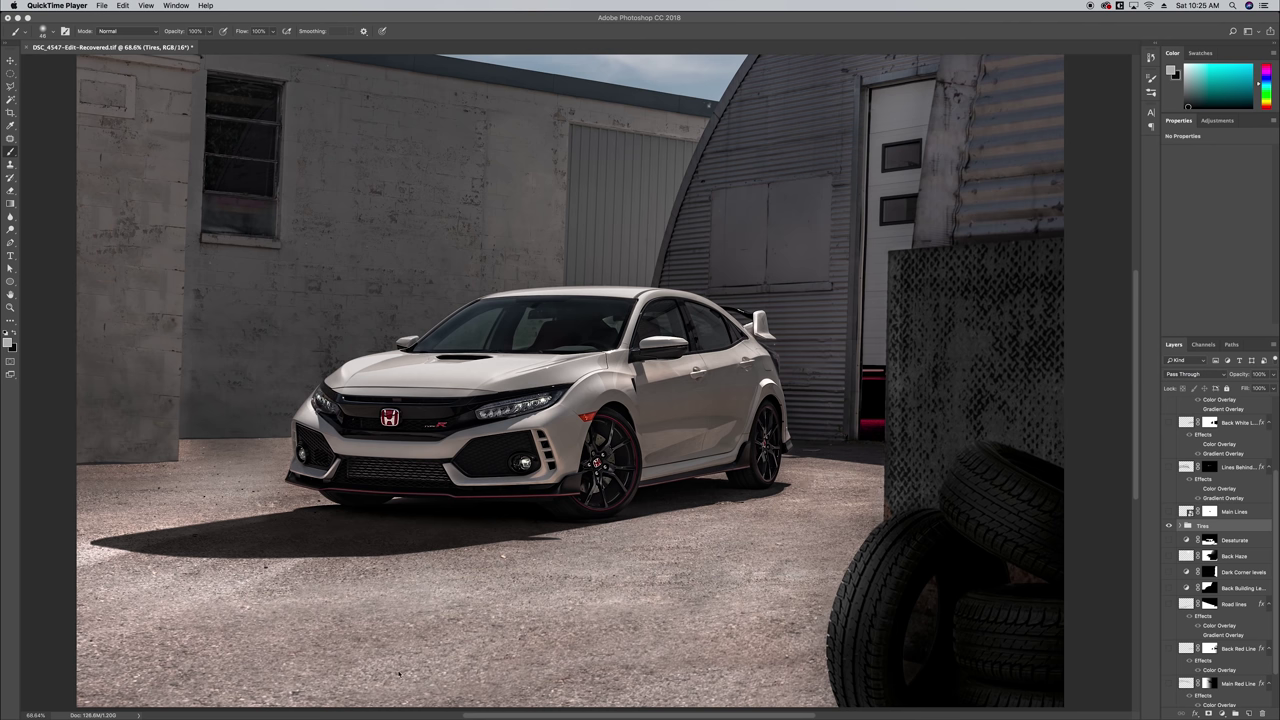
left_click(1212, 553)
left_click(1212, 540)
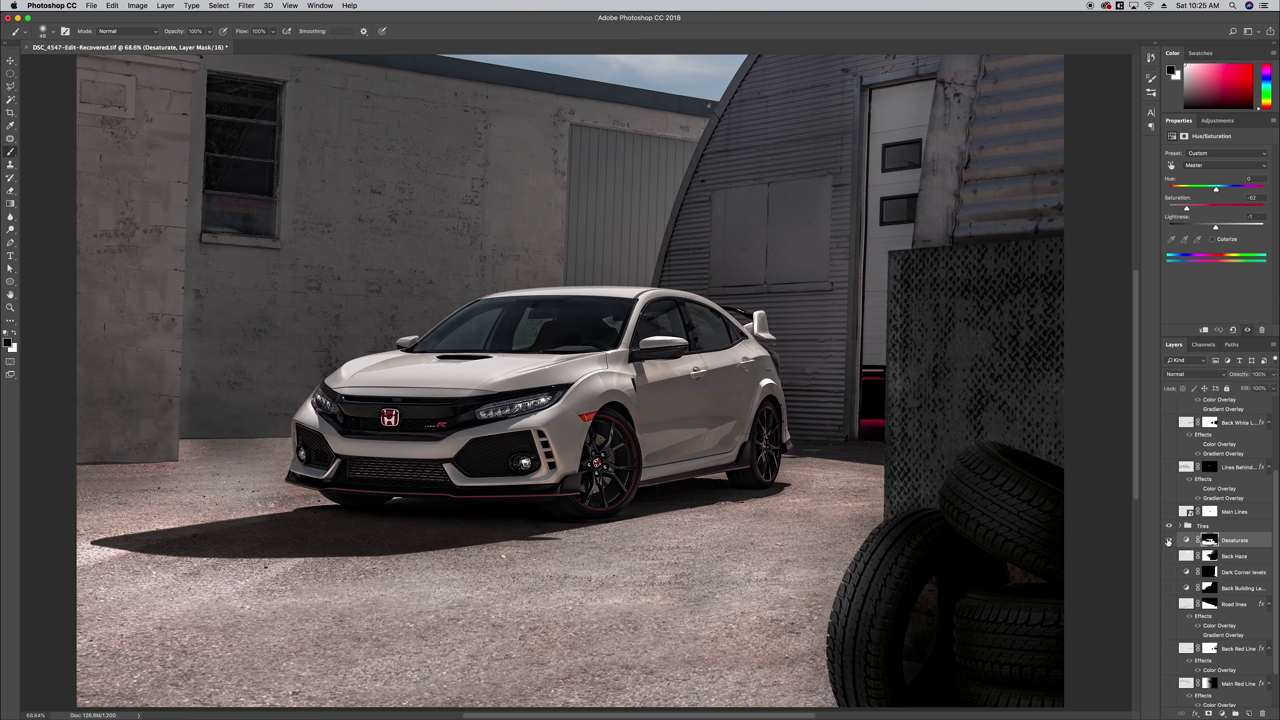
left_click(1168, 540)
left_click(1192, 541)
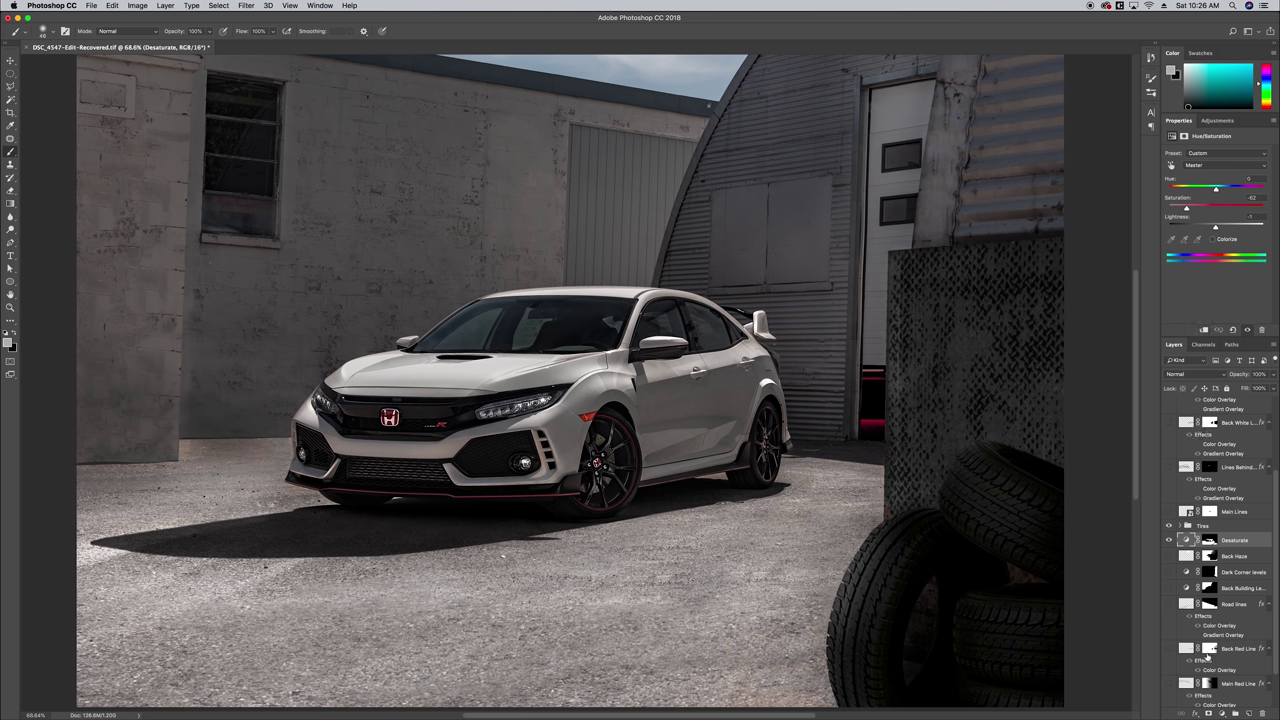
left_click(1168, 541)
left_click(1169, 541)
left_click(1170, 541)
left_click(1169, 541)
Show the Dark Corner levels adjustment layer and inspect its levels settings and mask
left_click(1176, 575)
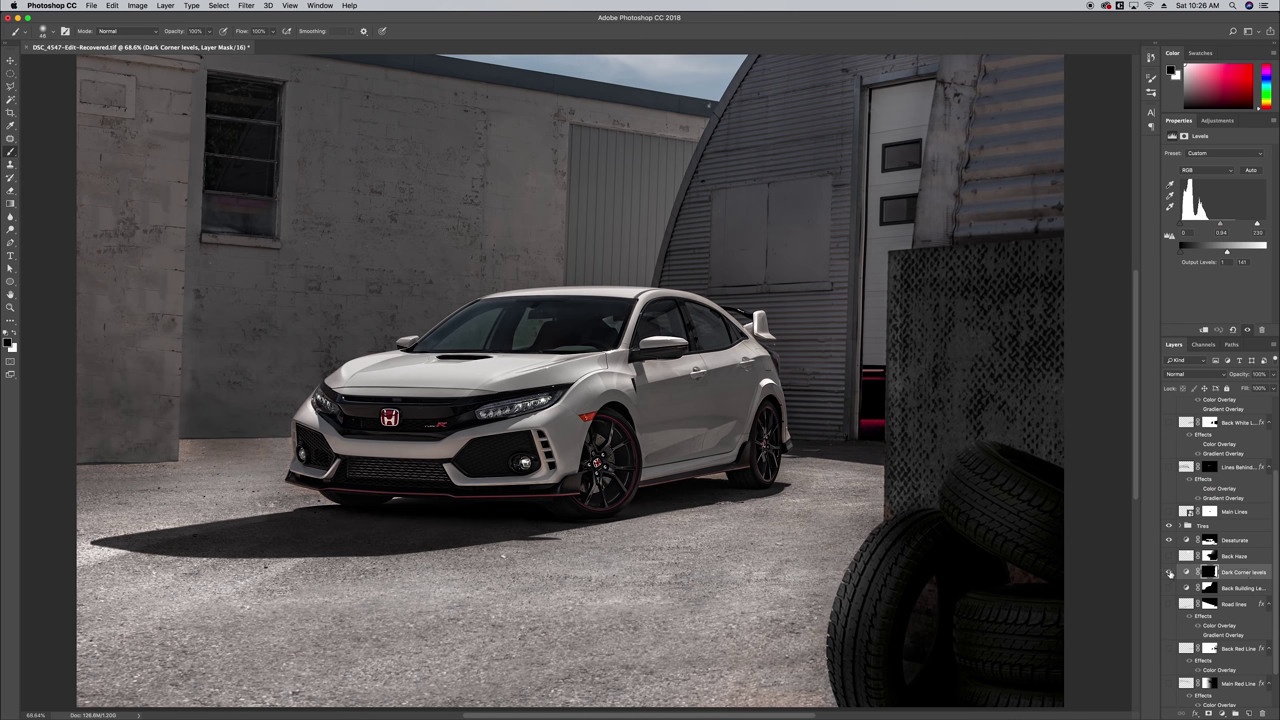
left_click(1169, 572)
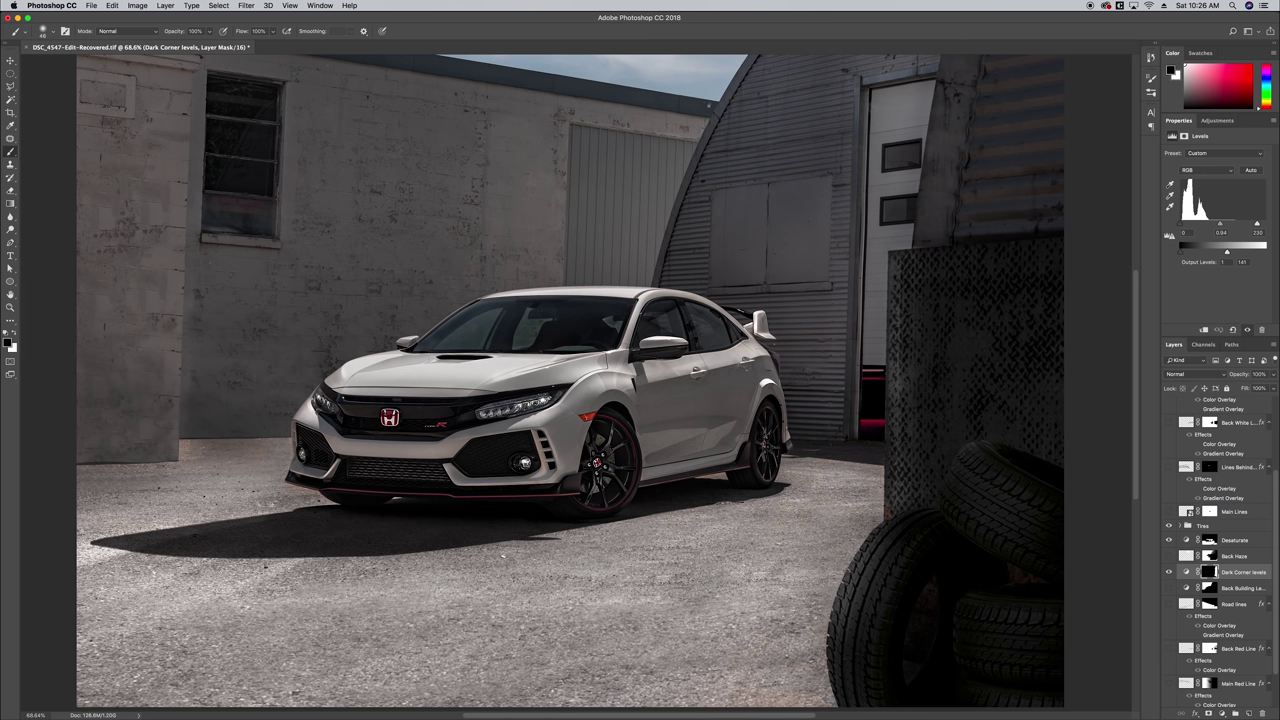
left_click(1187, 572)
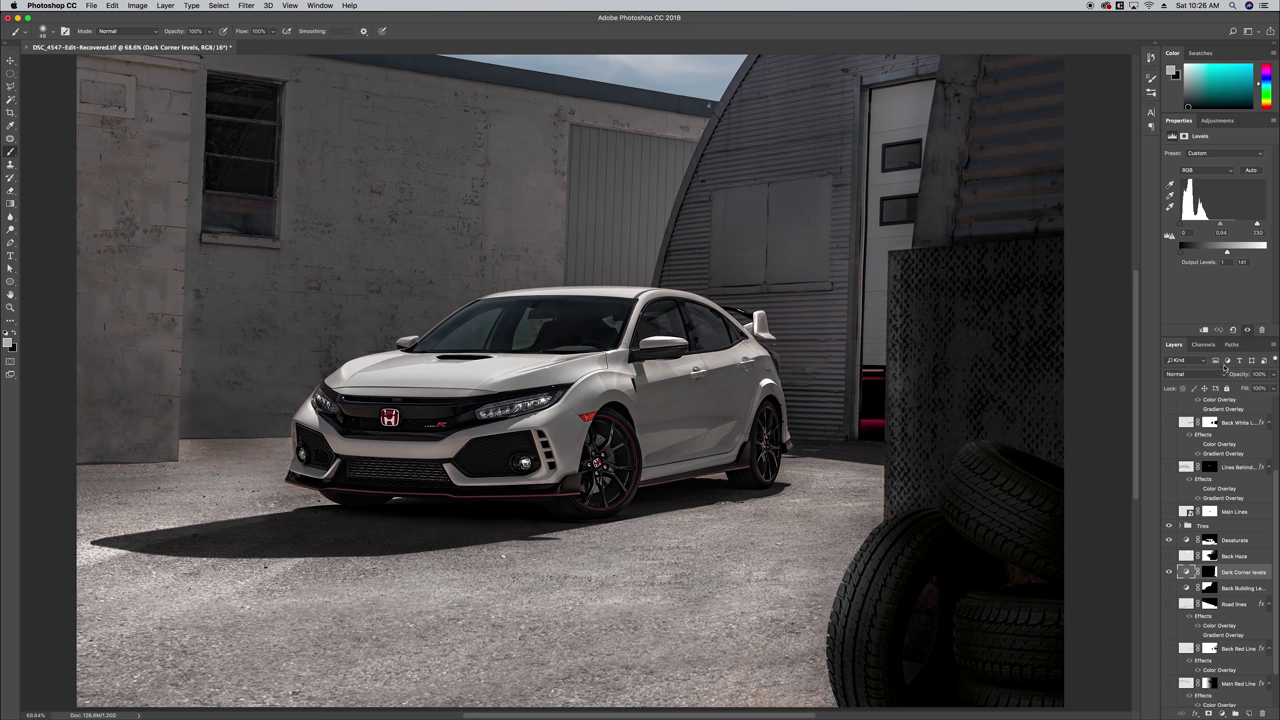
left_click(1208, 572)
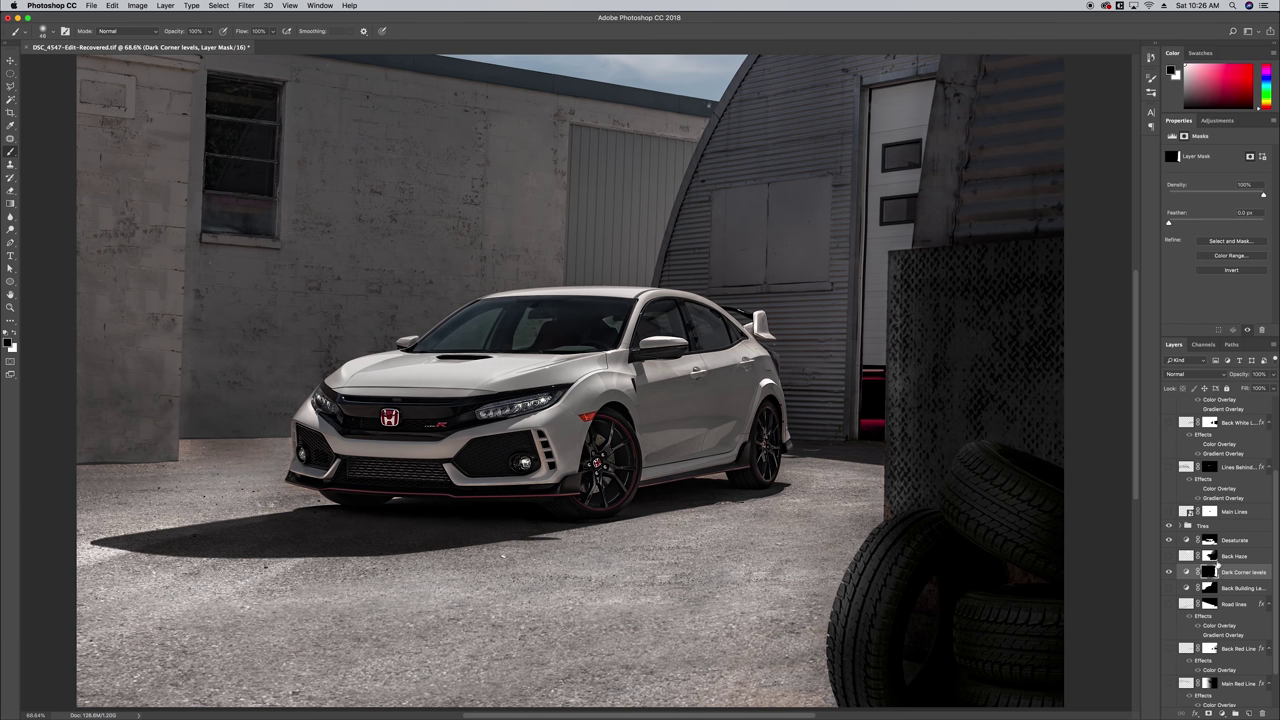
Show the Back Building Levels adjustment layer over the buildings behind the car
left_click(1238, 592)
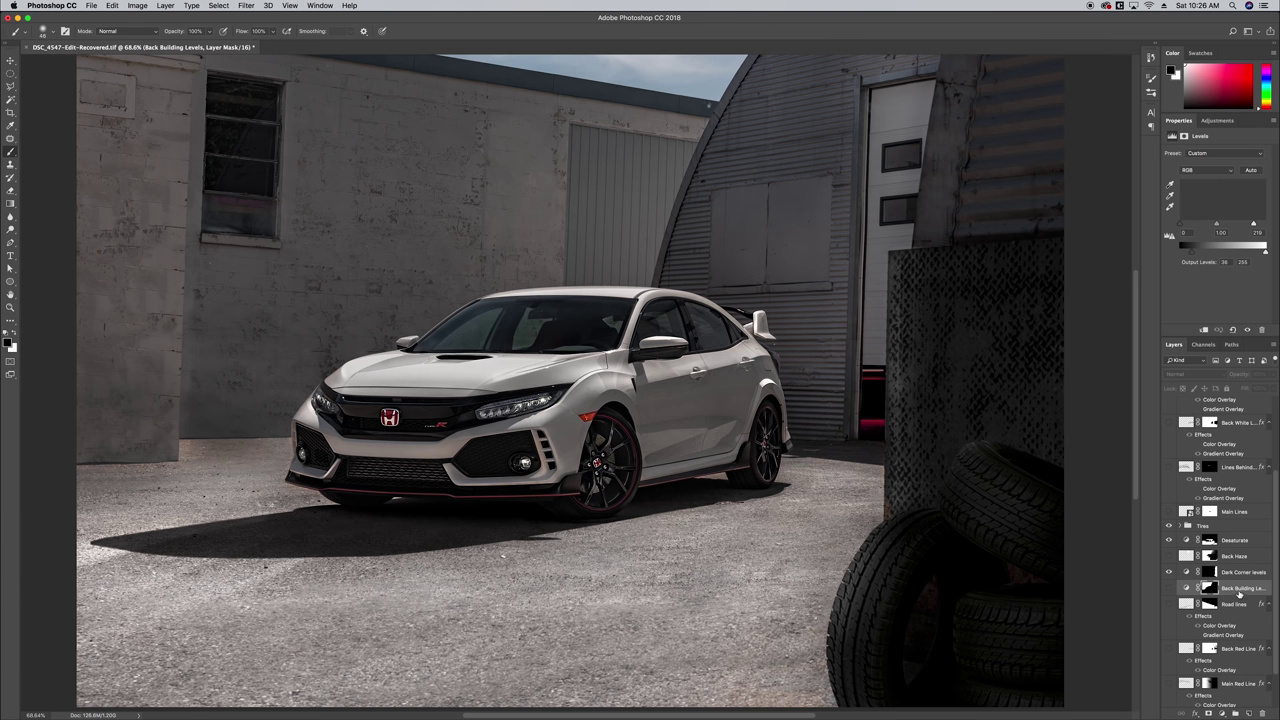
left_click(1169, 590)
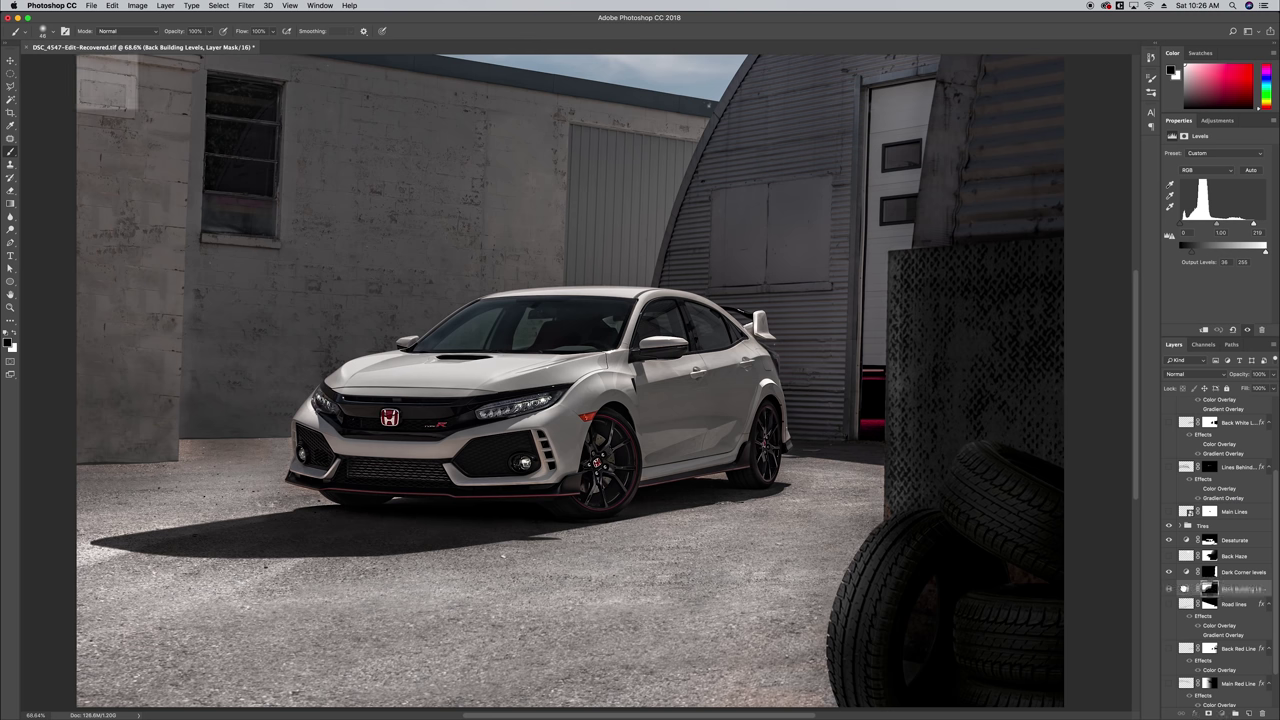
Toggle the Back Building Levels layer off and on to compare the buildings' tones, leaving it visible
left_click(1170, 590)
left_click(1170, 590)
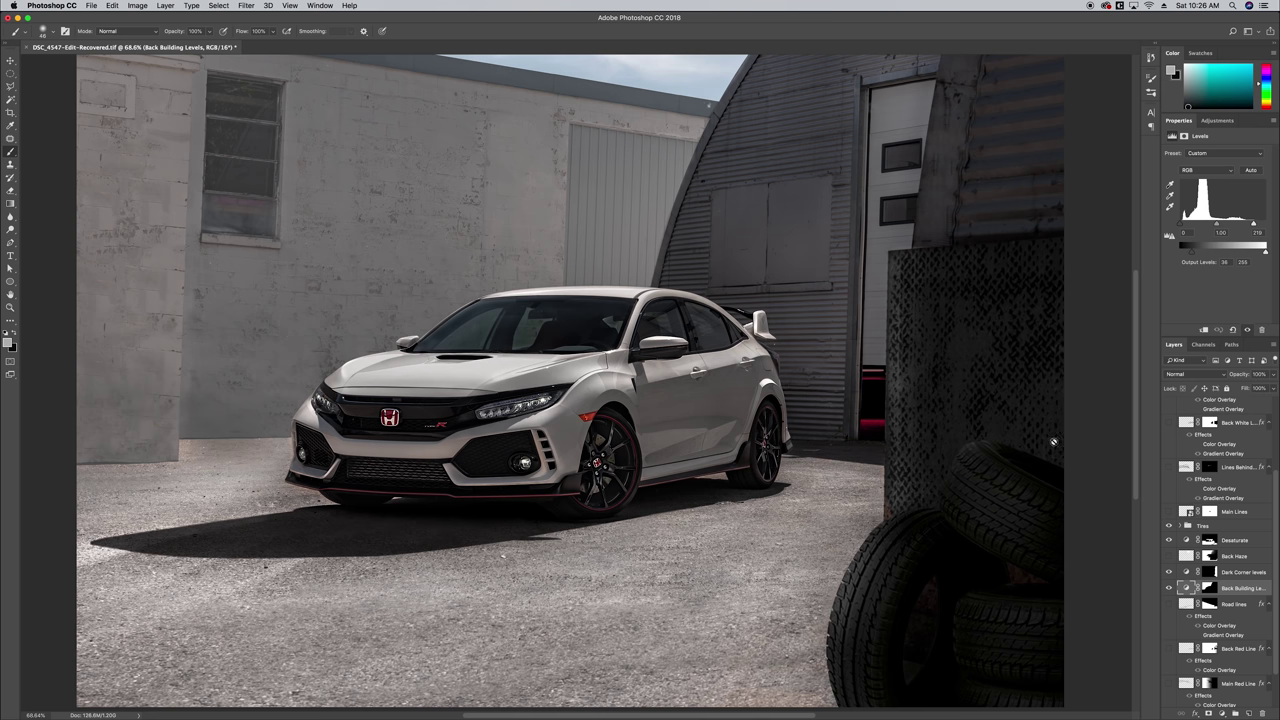
left_click(1169, 589)
left_click(1169, 589)
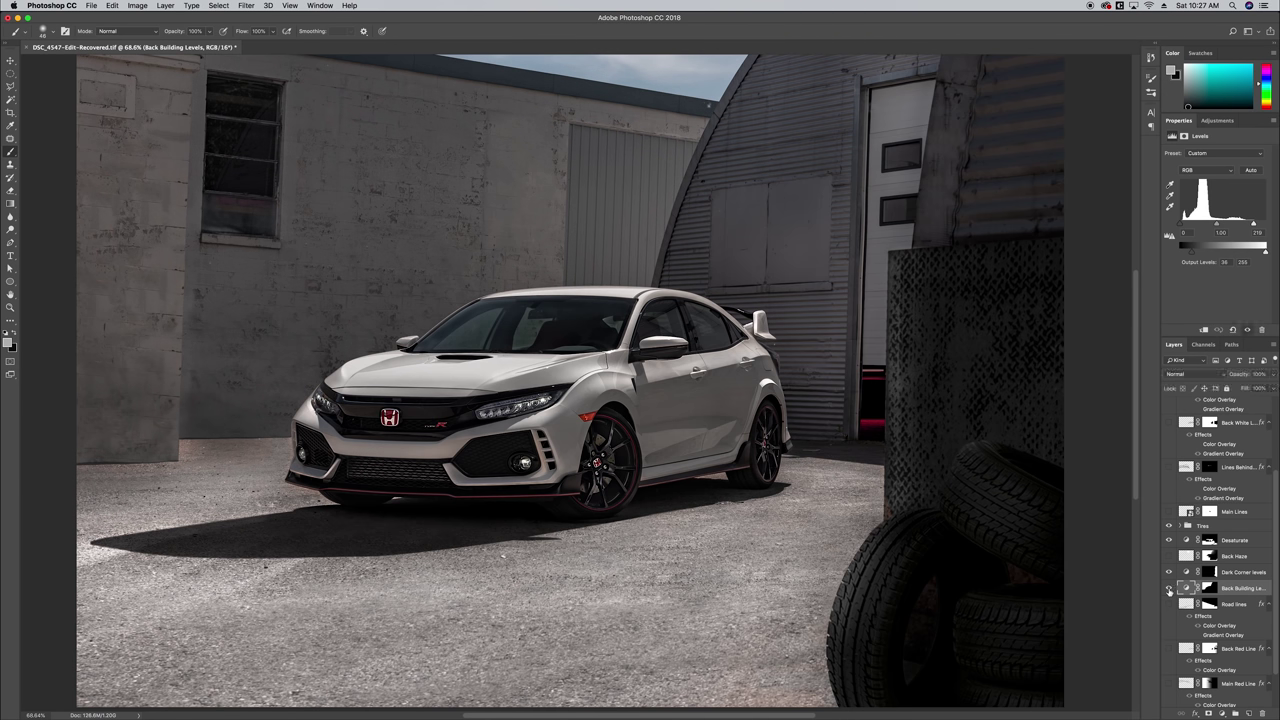
left_click(1169, 589)
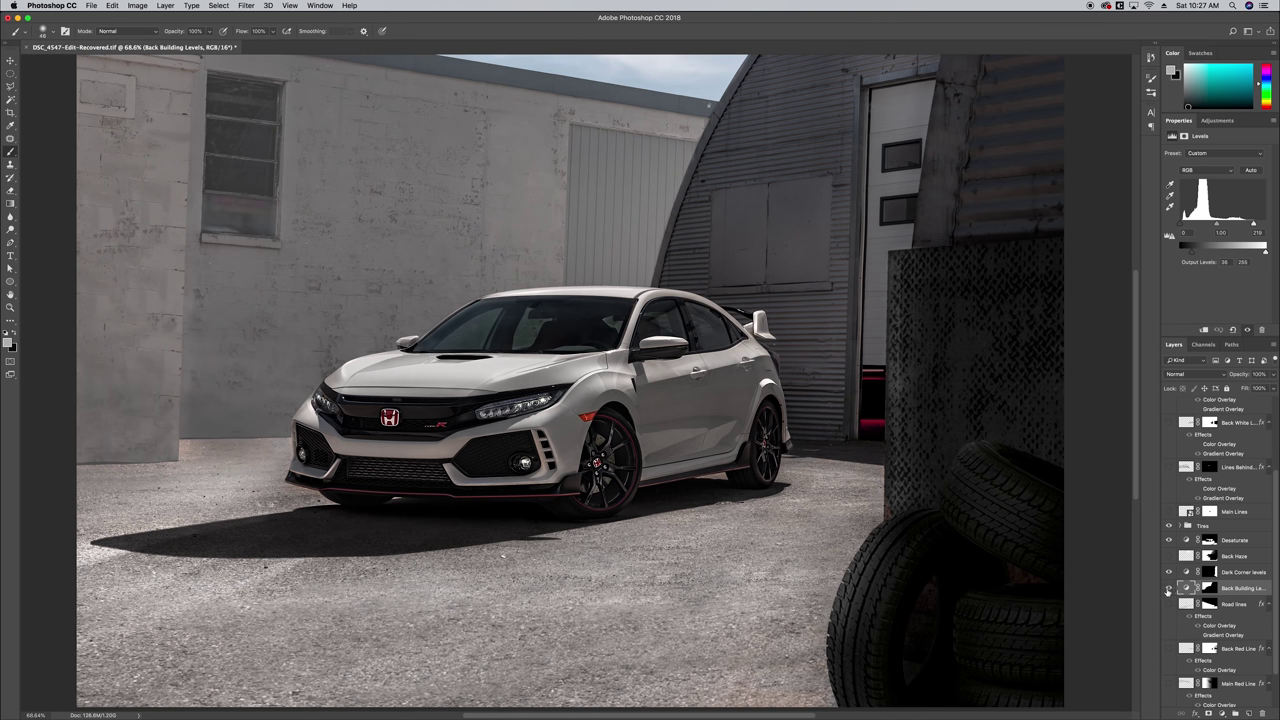
Show the Back Haze layer over the background buildings and lower its opacity
left_click(1187, 557)
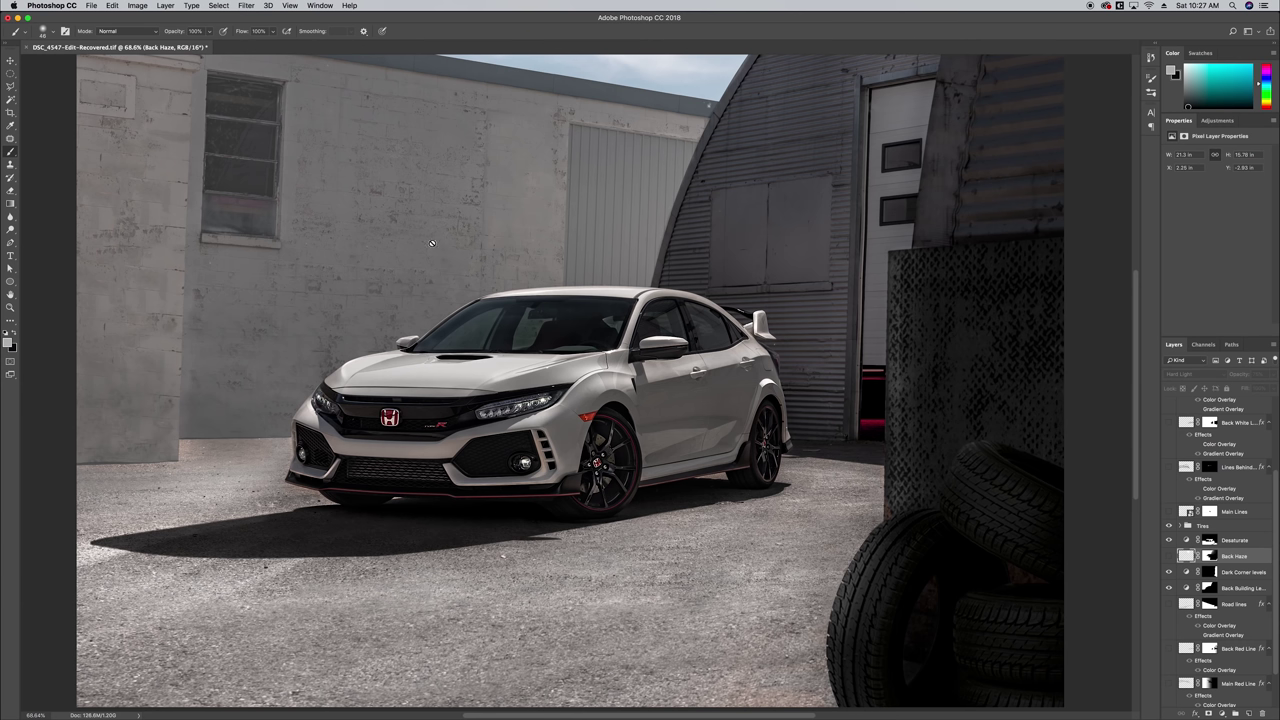
left_click(1168, 556)
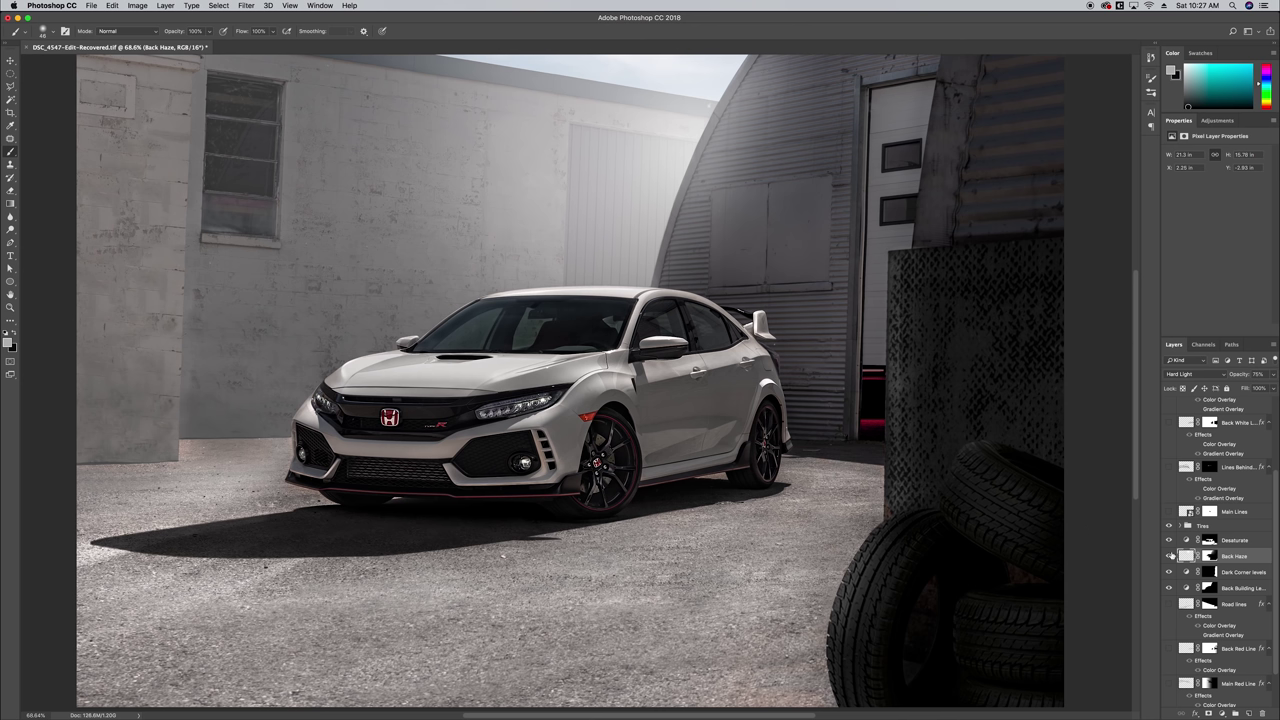
left_click_drag(1274, 373, 1251, 387)
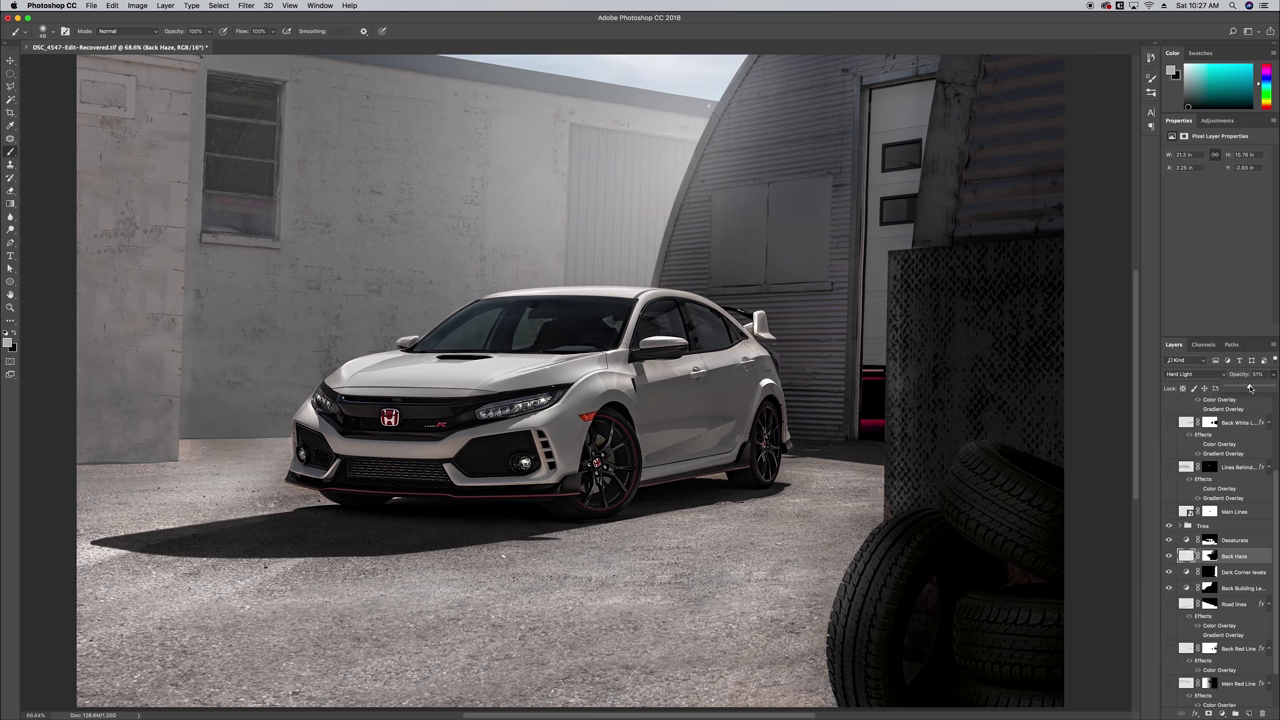
left_click_drag(1249, 388, 1247, 388)
Toggle the Back Haze layer off and on to compare the background with and without haze, leaving it visible
left_click(1186, 556)
left_click(1168, 556)
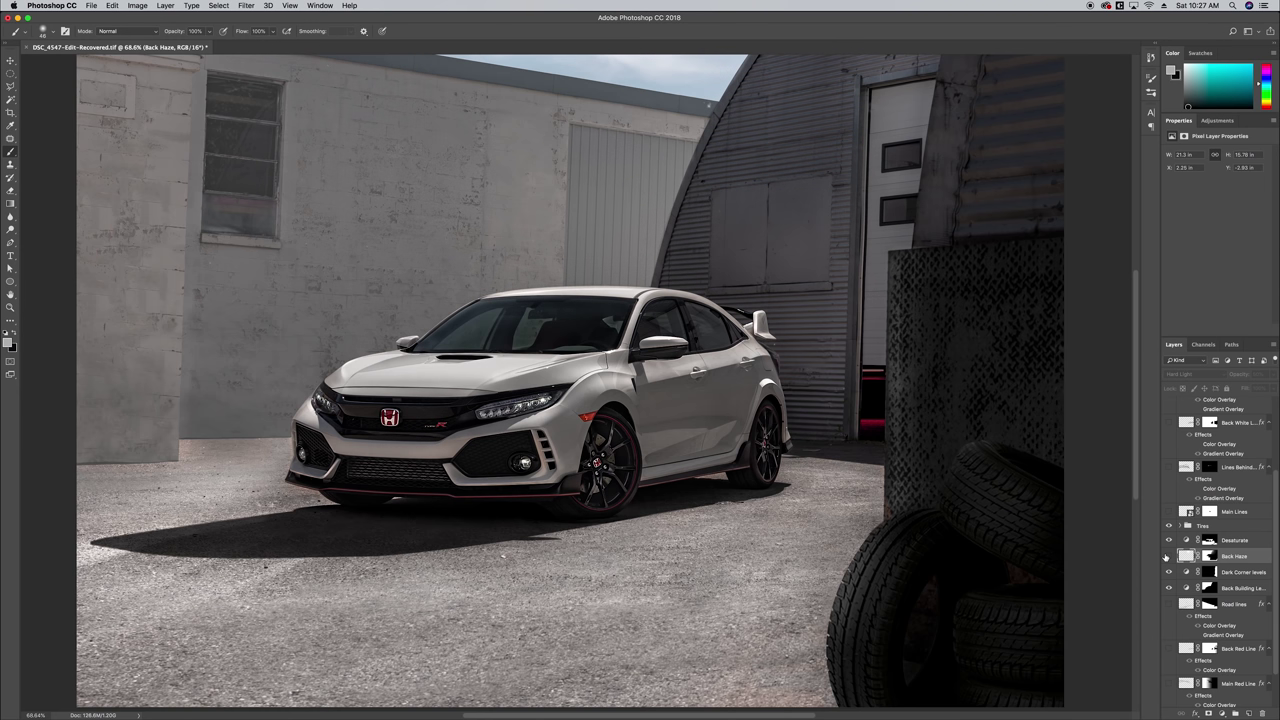
left_click(1167, 556)
left_click(1167, 556)
left_click(1167, 556)
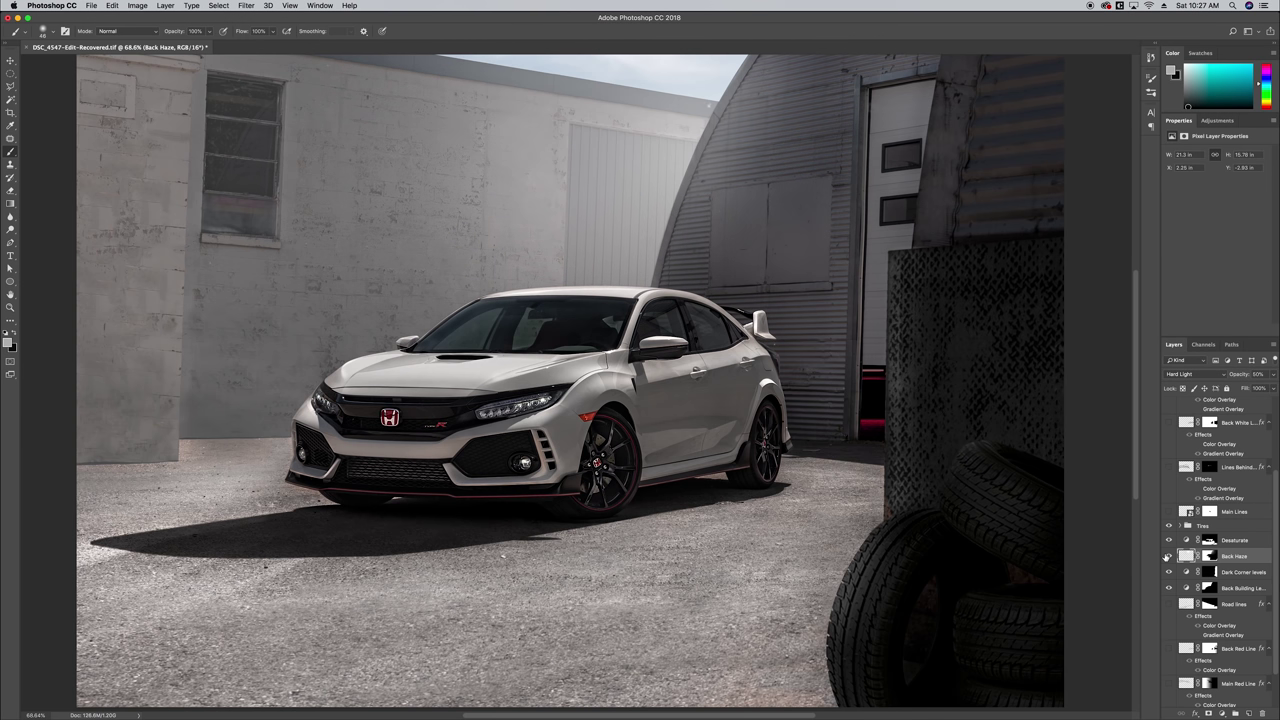
Temporarily disable the Back Haze layer mask to compare how far the haze spreads, and re-enable the mask
left_click(1185, 556)
left_click(1207, 558)
right_click(1212, 558)
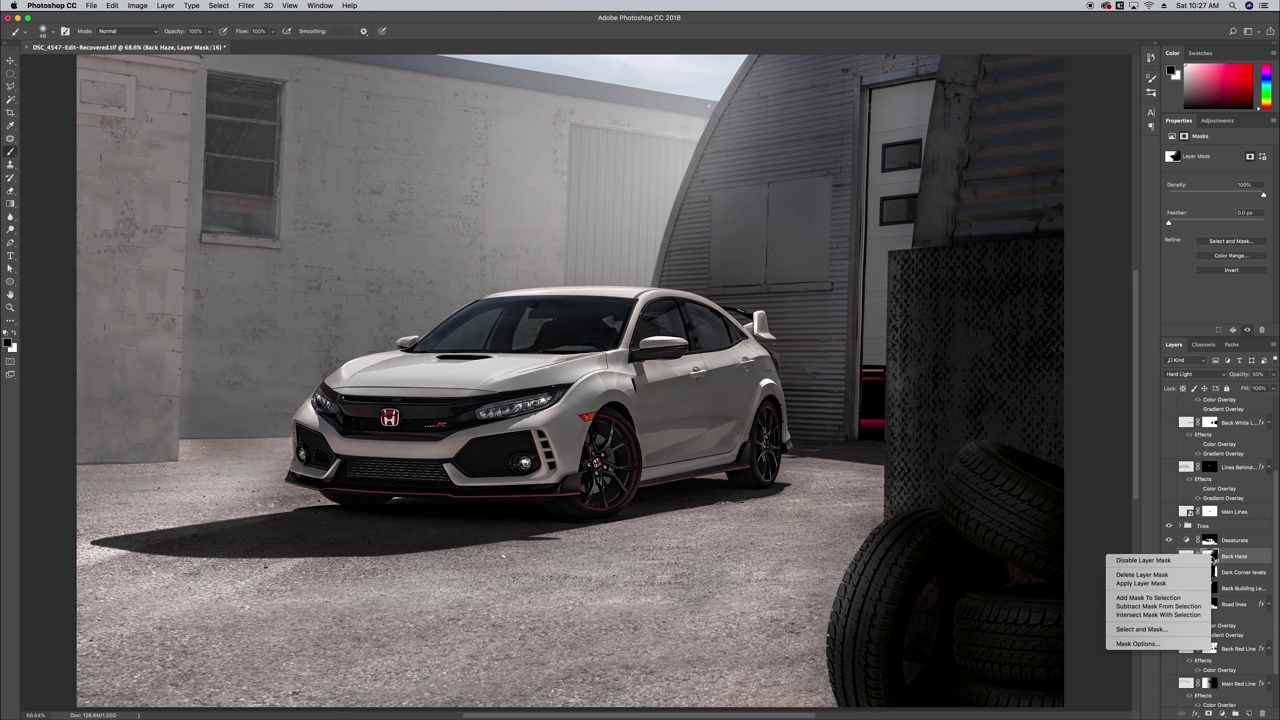
left_click(1186, 561)
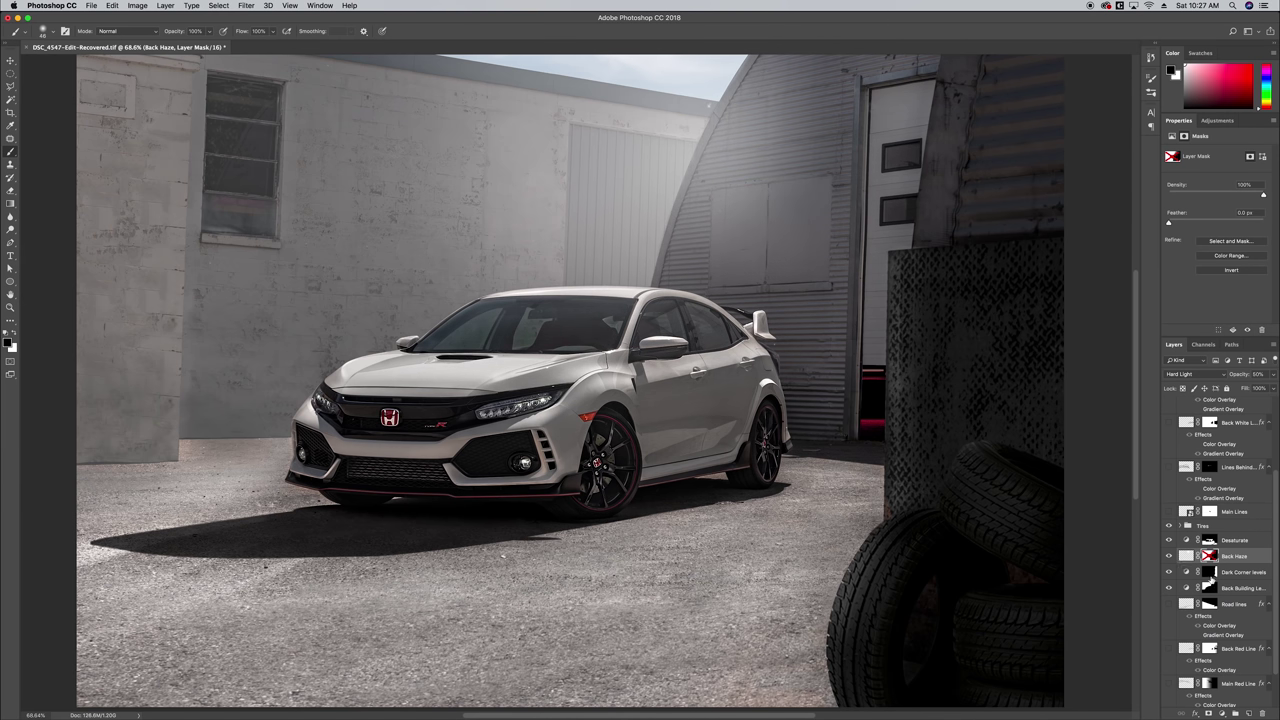
right_click(1210, 557)
left_click(1194, 561)
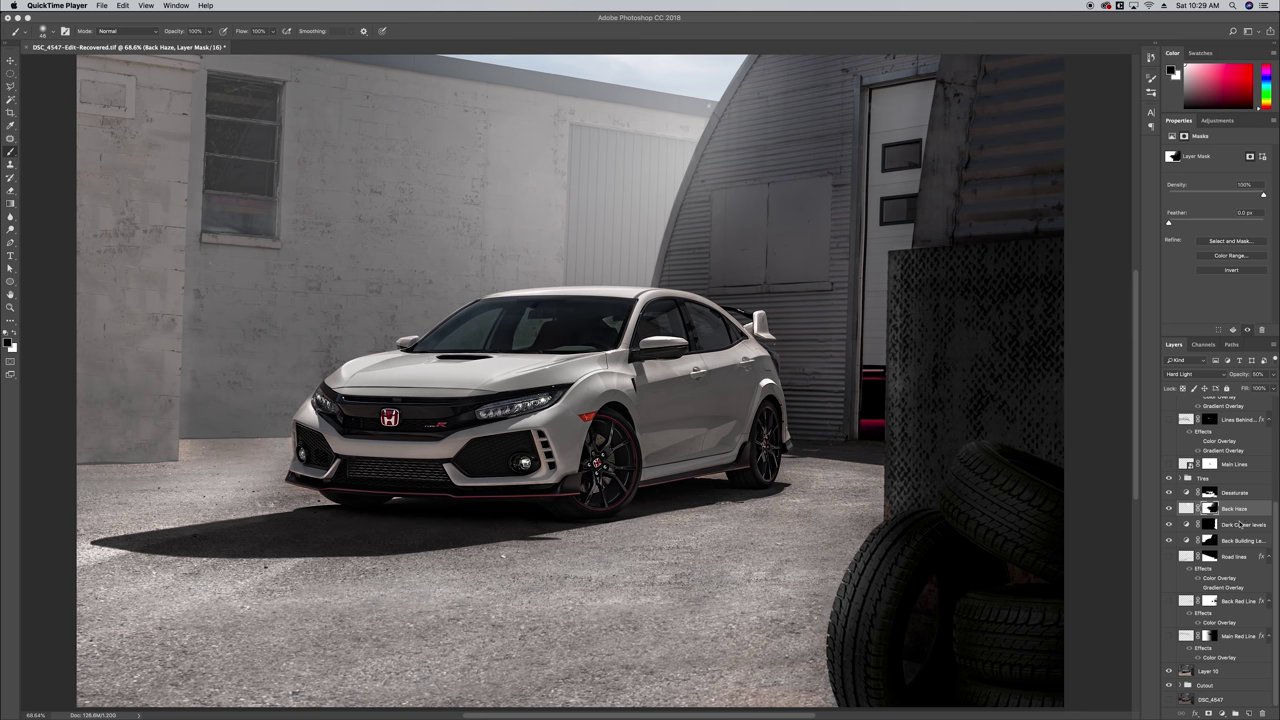
Show the Main Red Line, Back Red Line and Road lines layers in the composite
scroll(1240, 522, "up", 5)
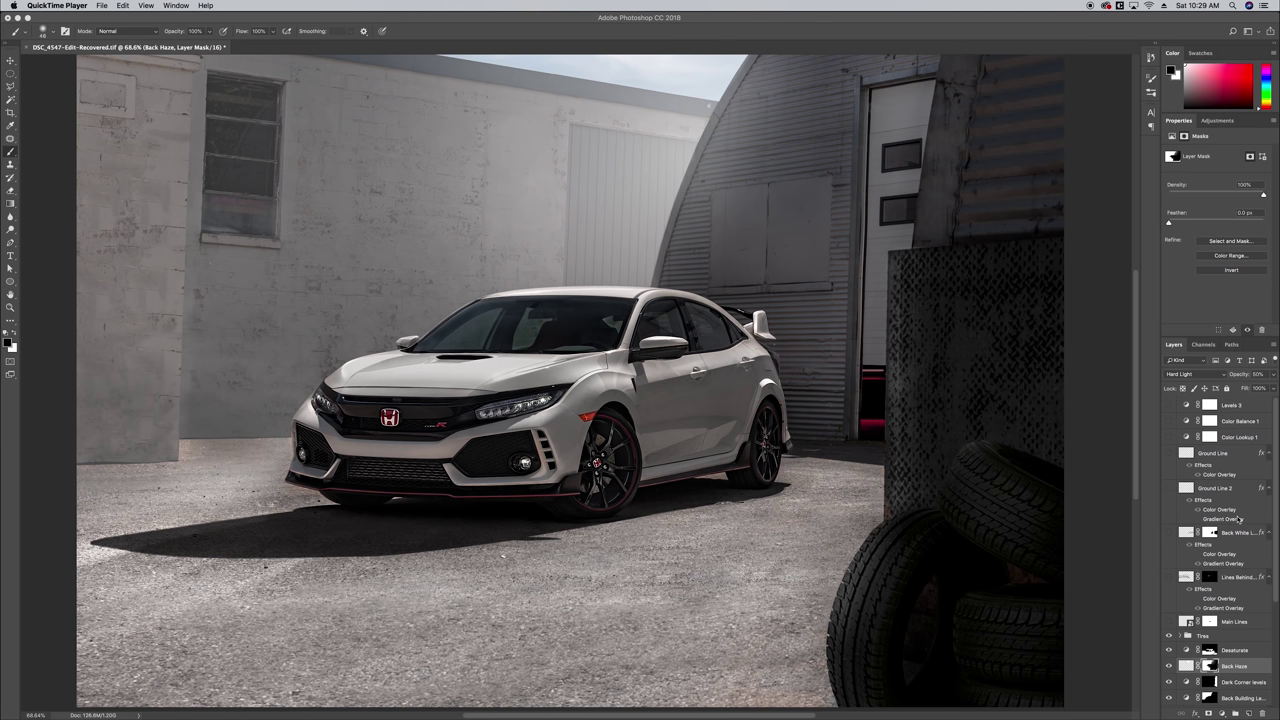
scroll(1239, 519, "down", 5)
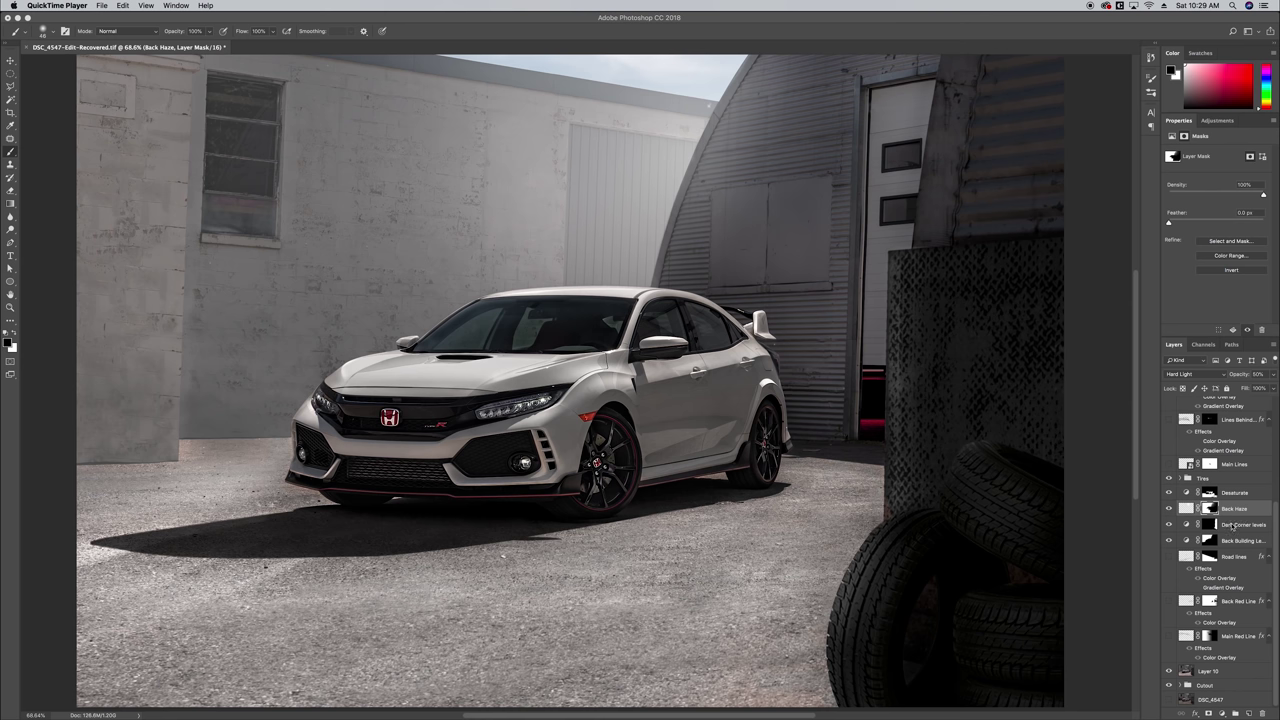
scroll(1232, 524, "up", 4)
scroll(1230, 528, "up", 1)
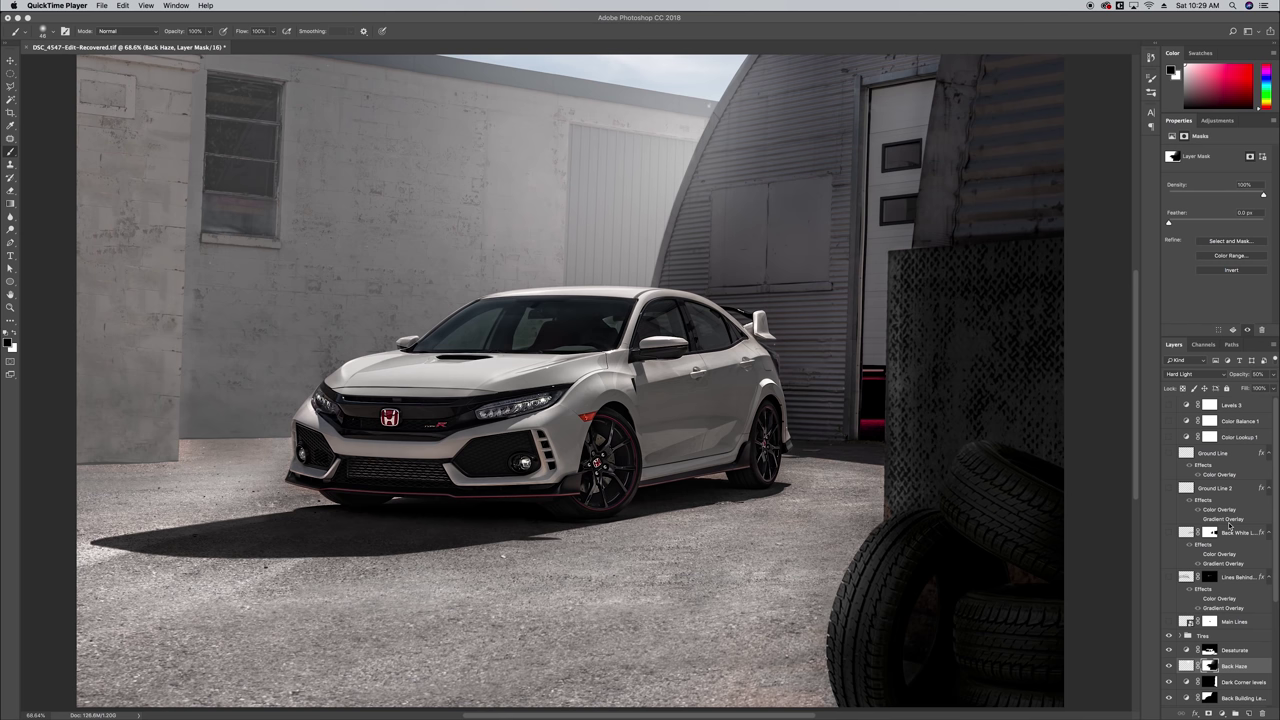
scroll(1243, 592, "down", 5)
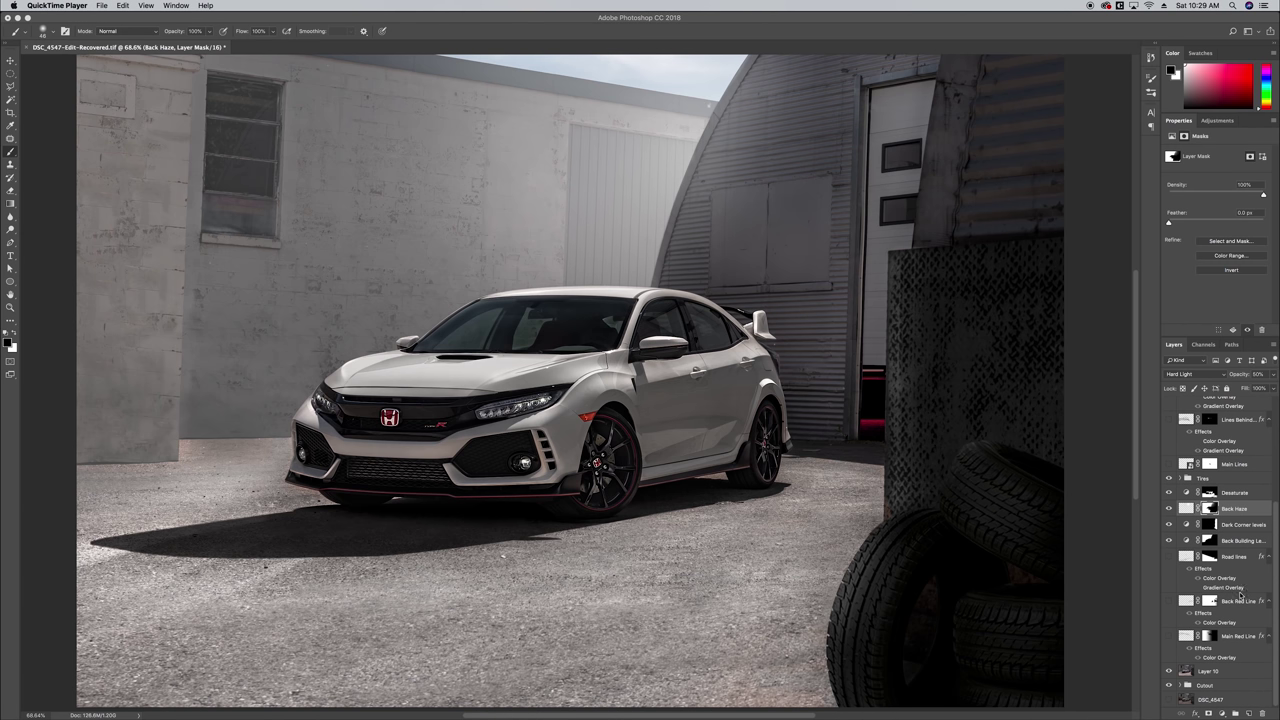
left_click(1168, 637)
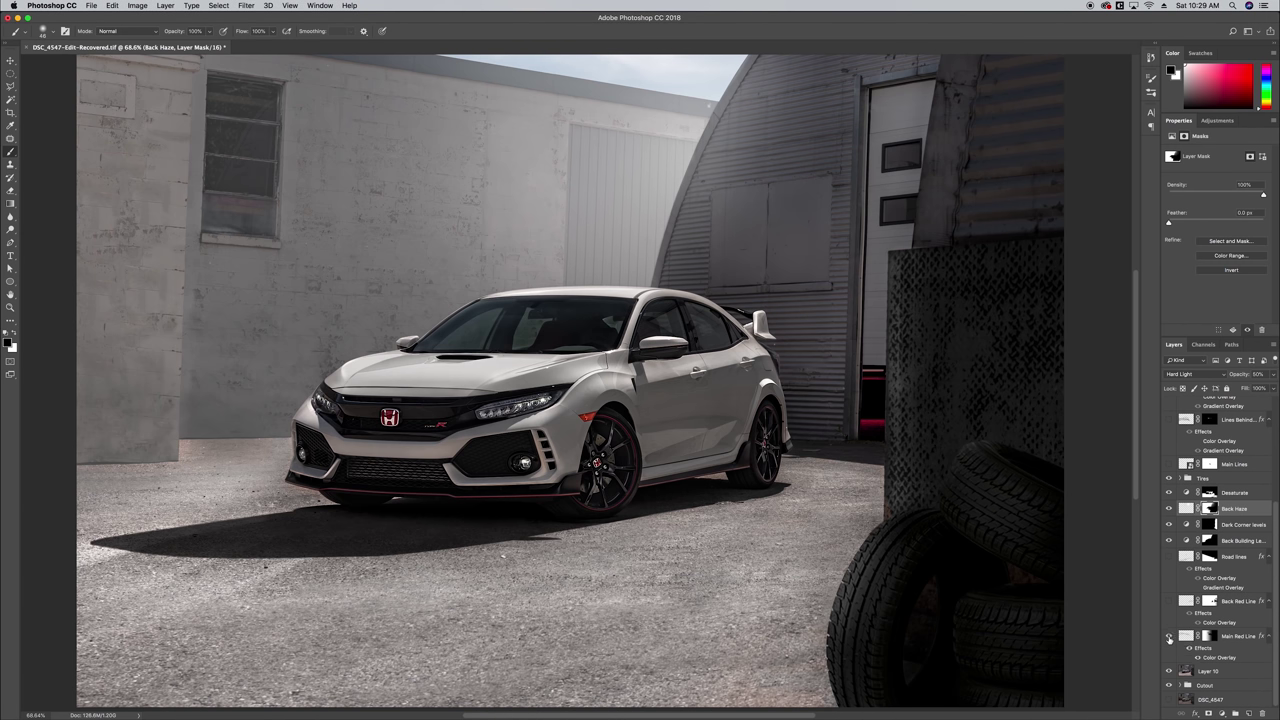
left_click(1168, 637)
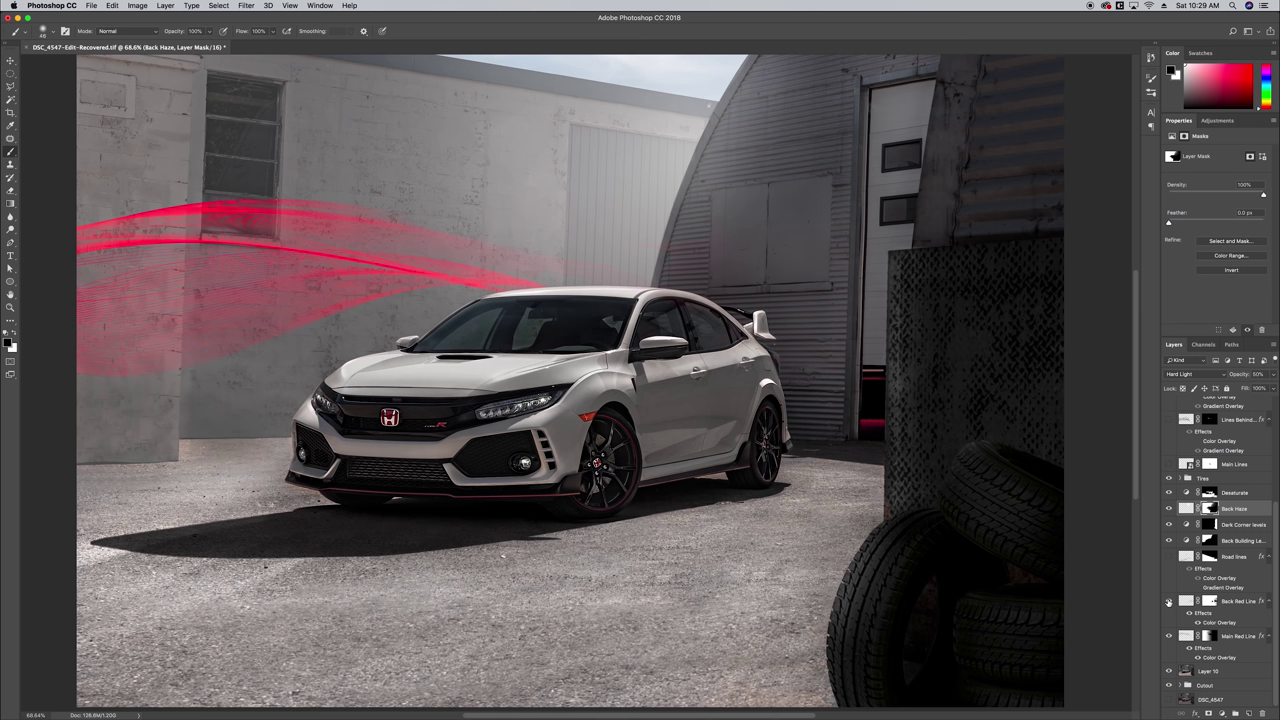
left_click(1168, 601)
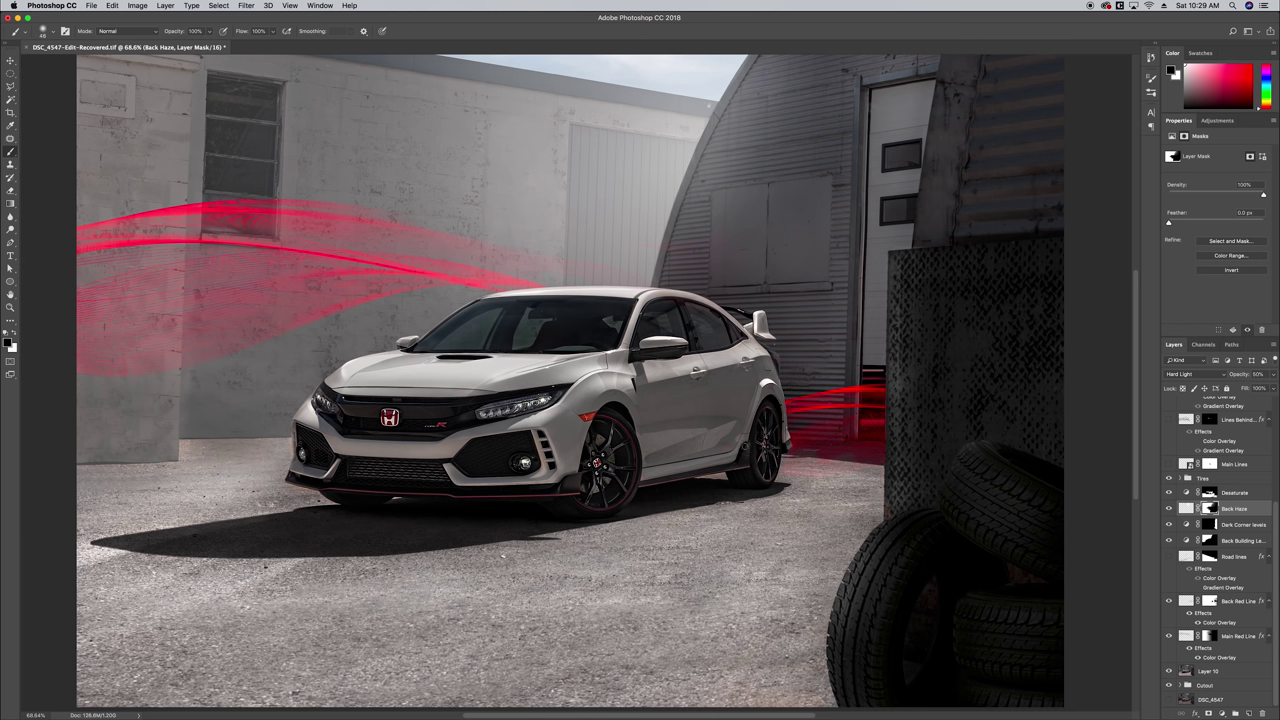
left_click(1169, 557)
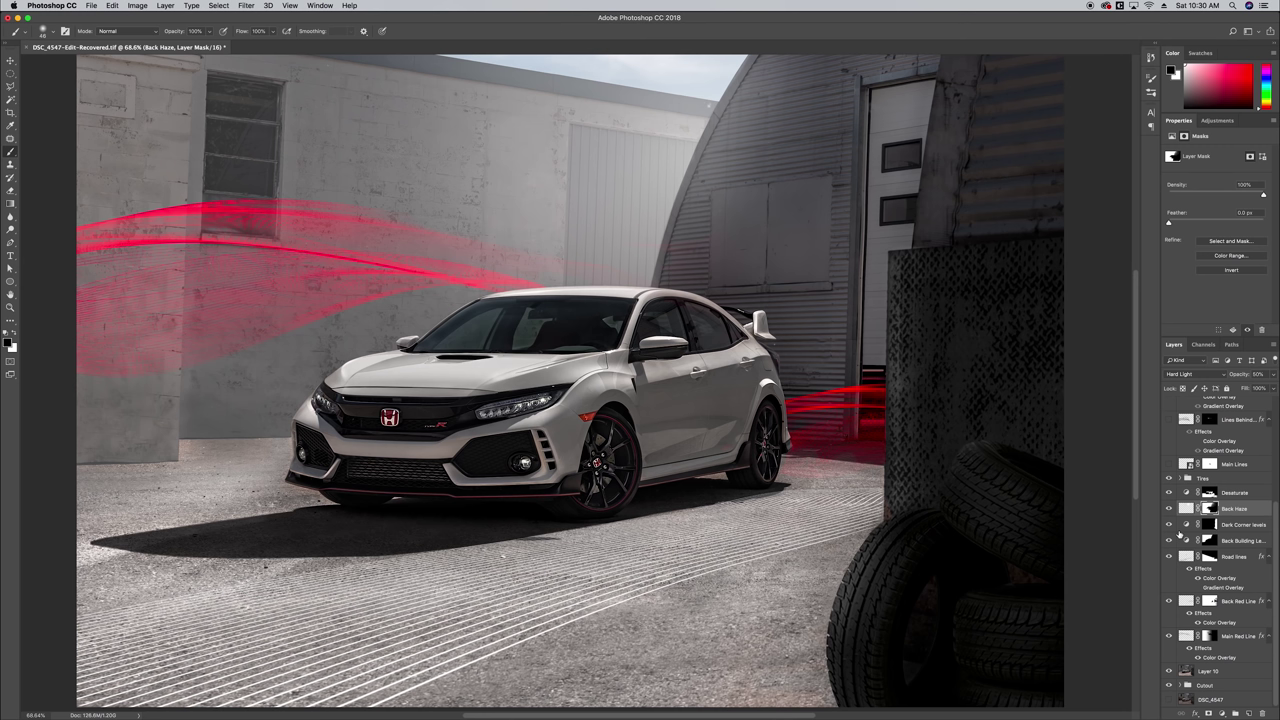
Show the Main Lines, Lines Behind, Back White Lines, Ground Line 2 and Ground Line layers
scroll(1178, 533, "up", 3)
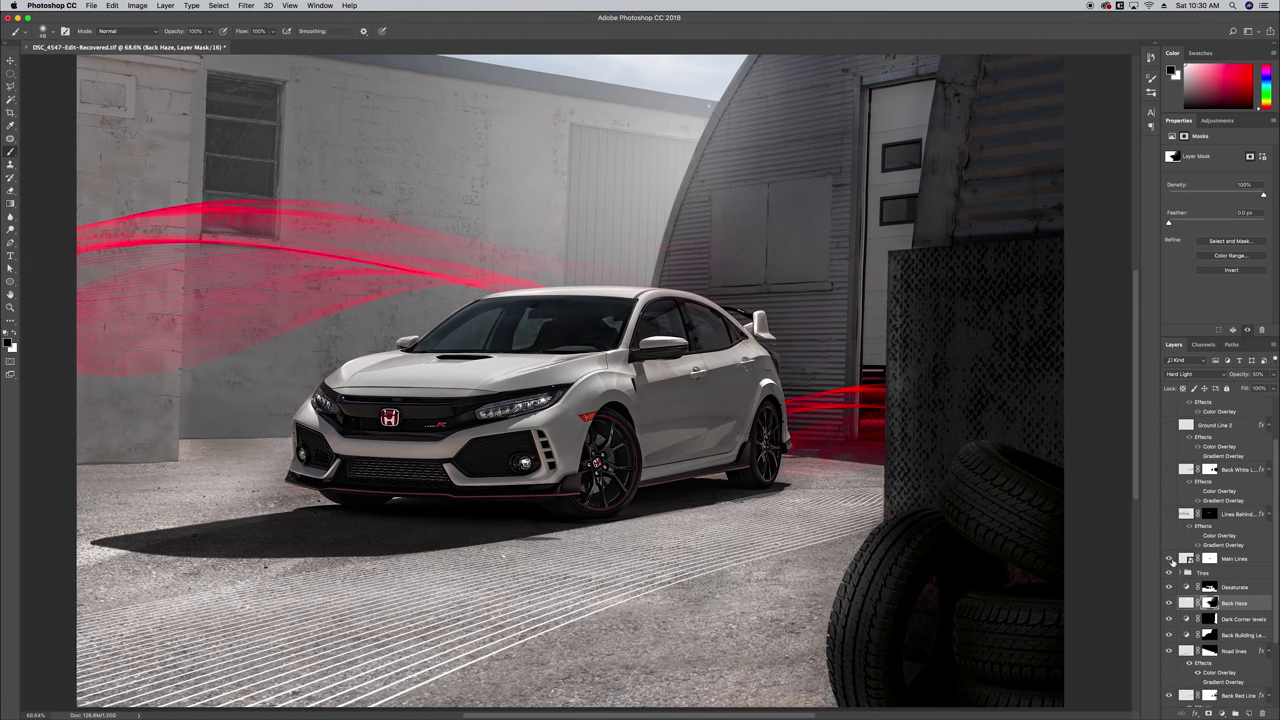
left_click(1170, 559)
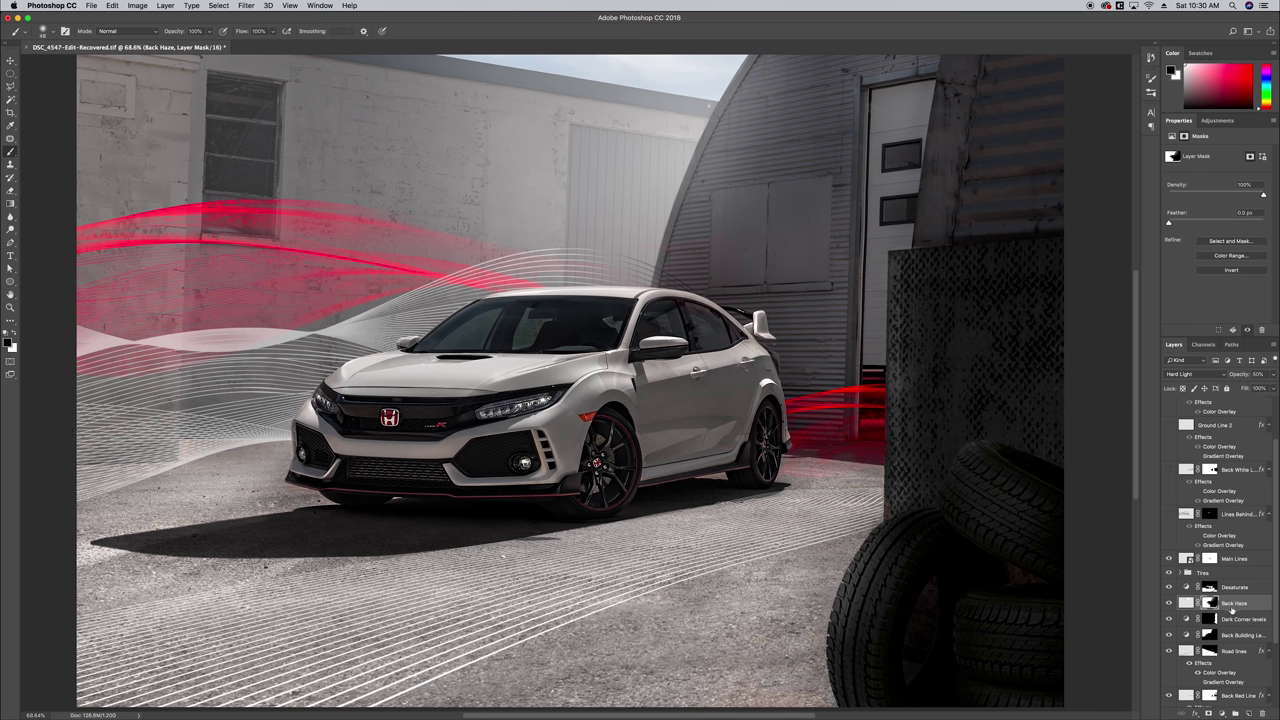
scroll(1198, 600, "up", 3)
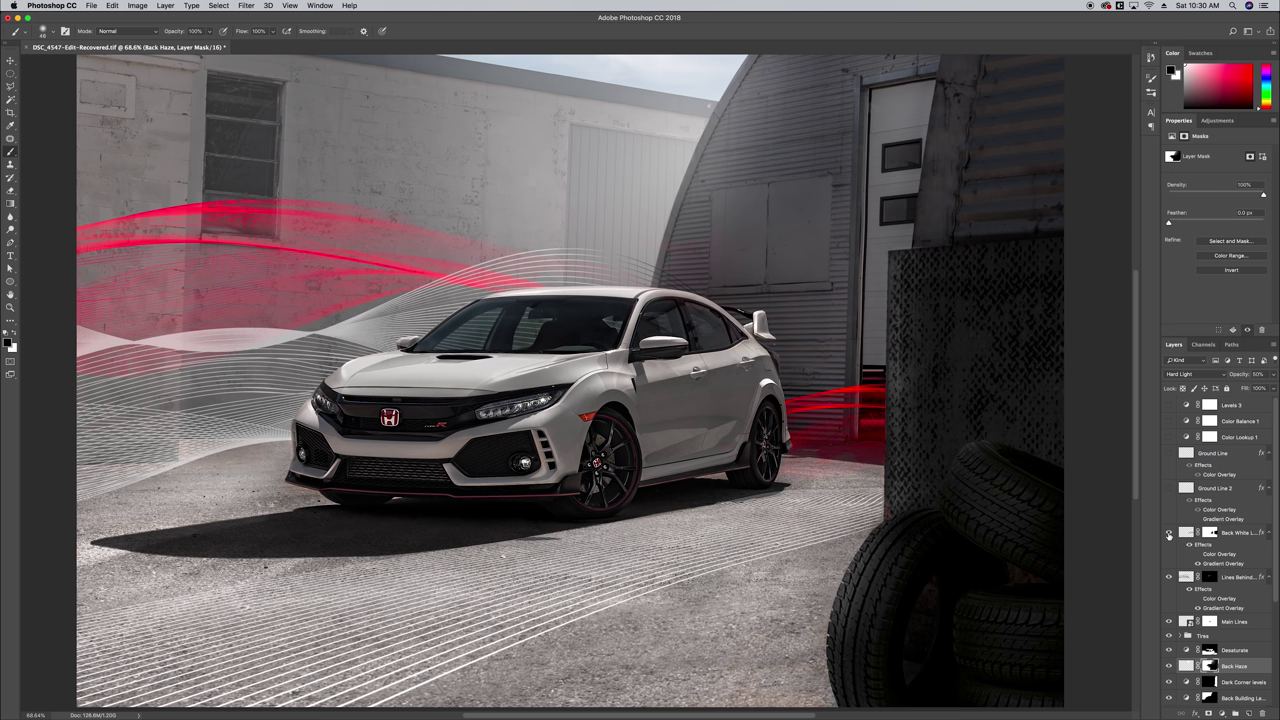
left_click(1168, 533)
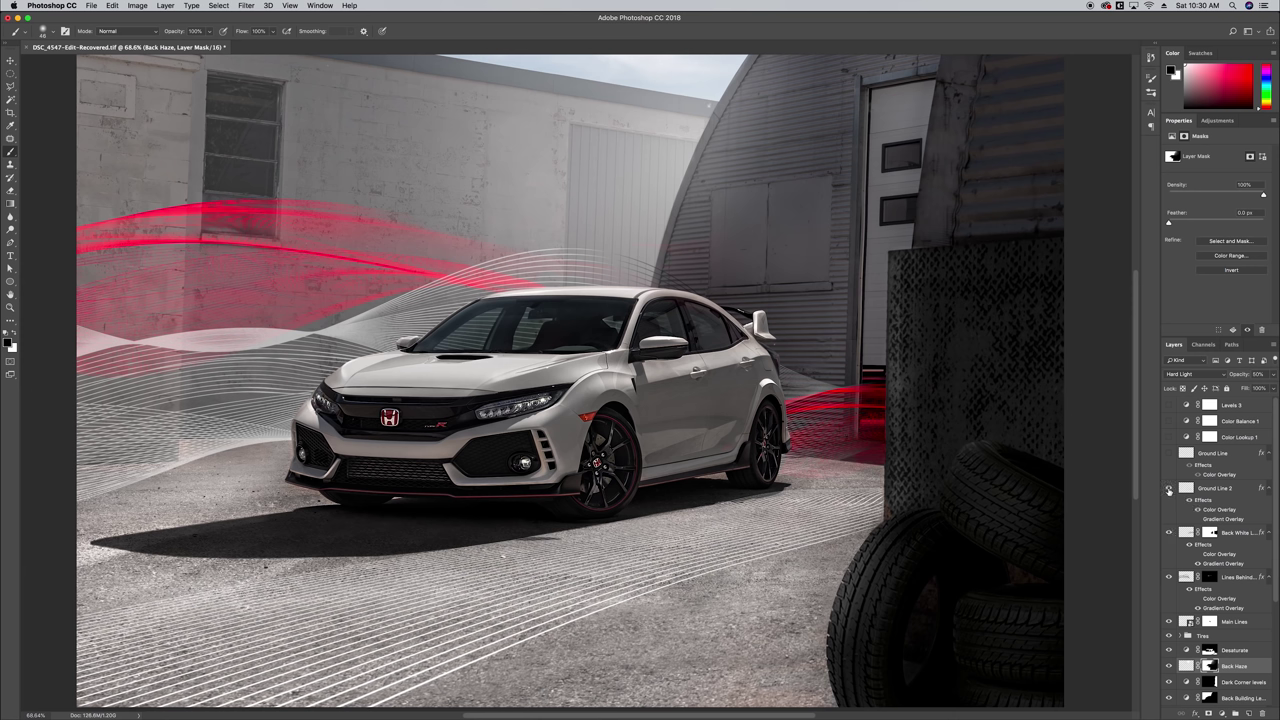
left_click(1168, 489)
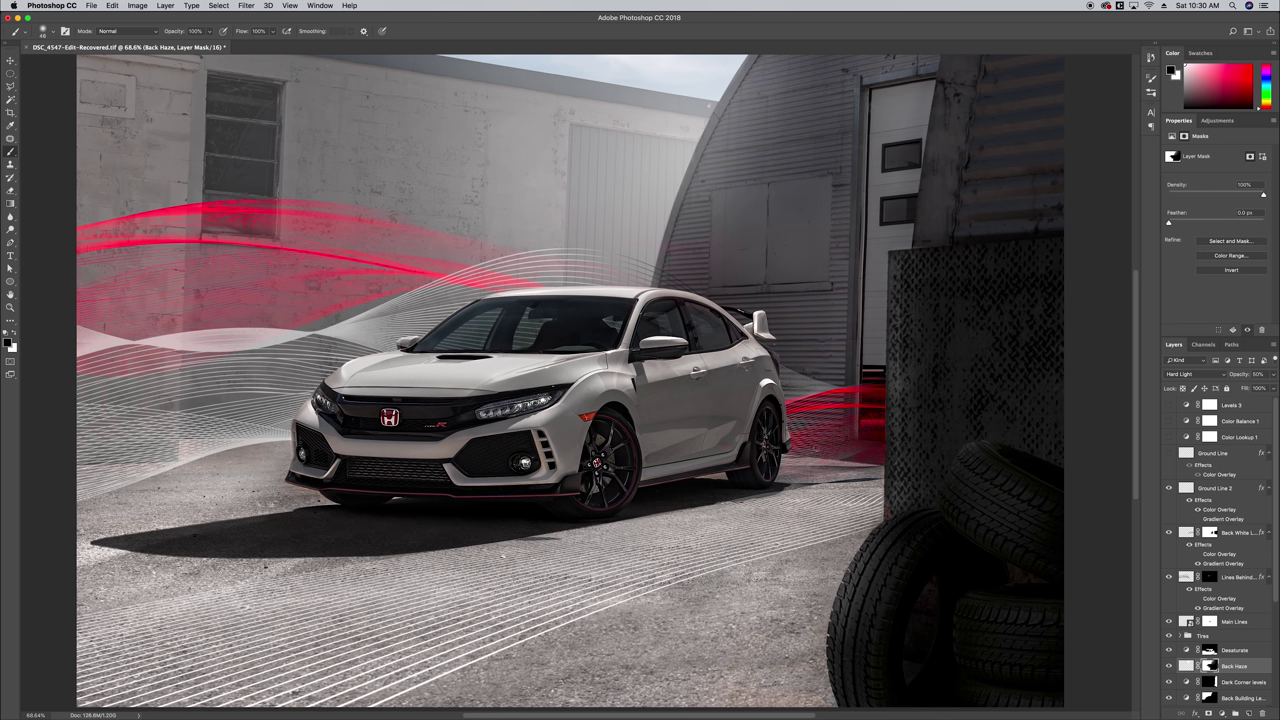
left_click(1169, 455)
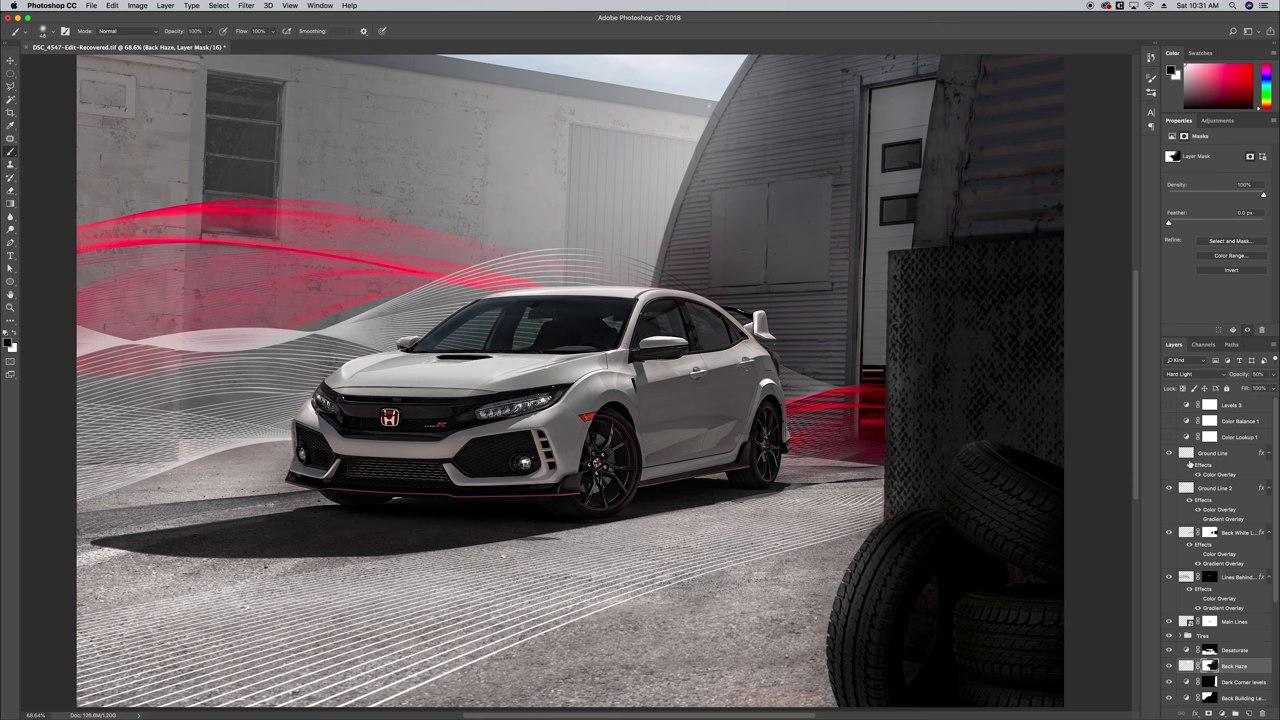
scroll(1200, 515, "down", 5)
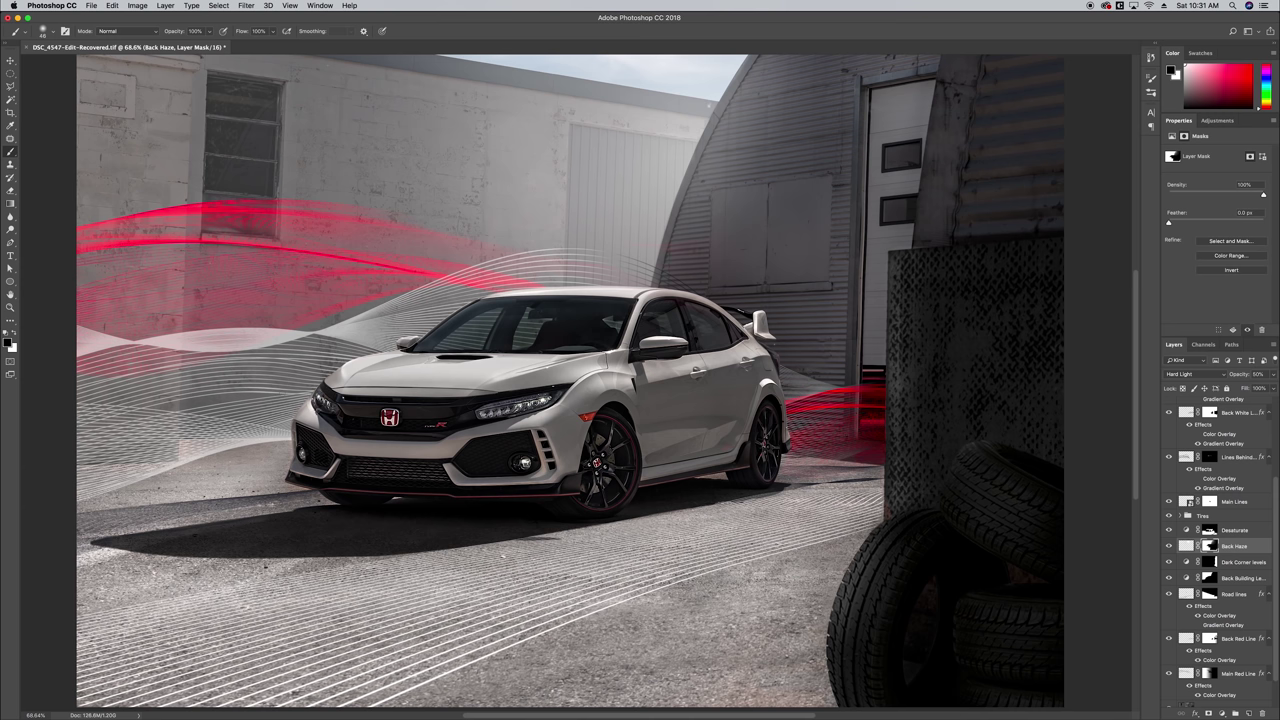
Switch to Illustrator and set up the Paintbrush tool with no fill and a black stroke
left_click(550, 707)
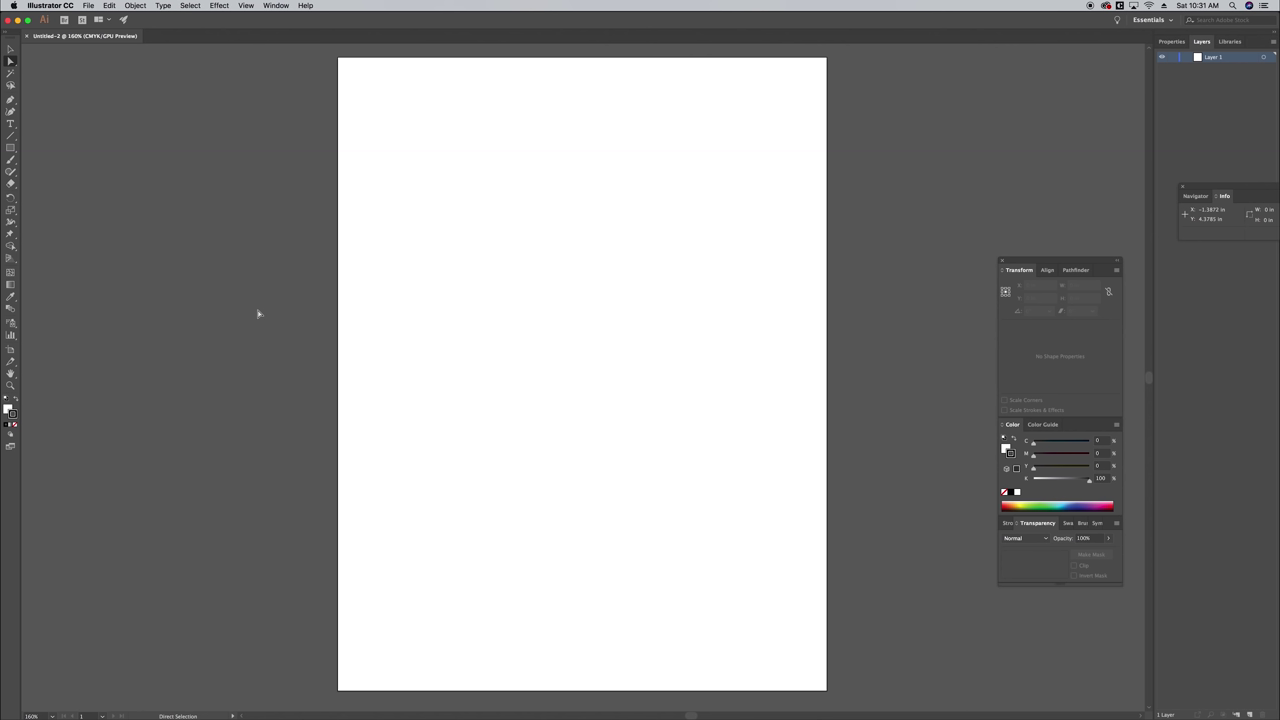
left_click(10, 160)
left_click(8, 409)
left_click(15, 424)
left_click(13, 414)
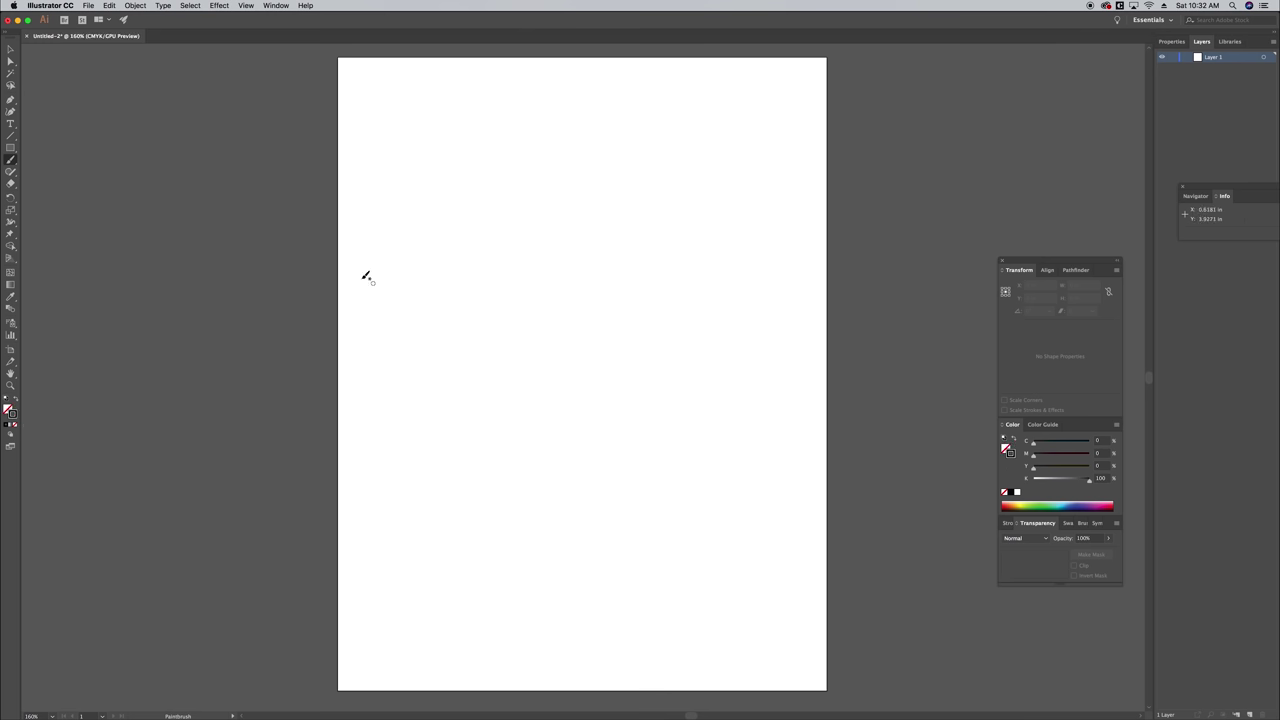
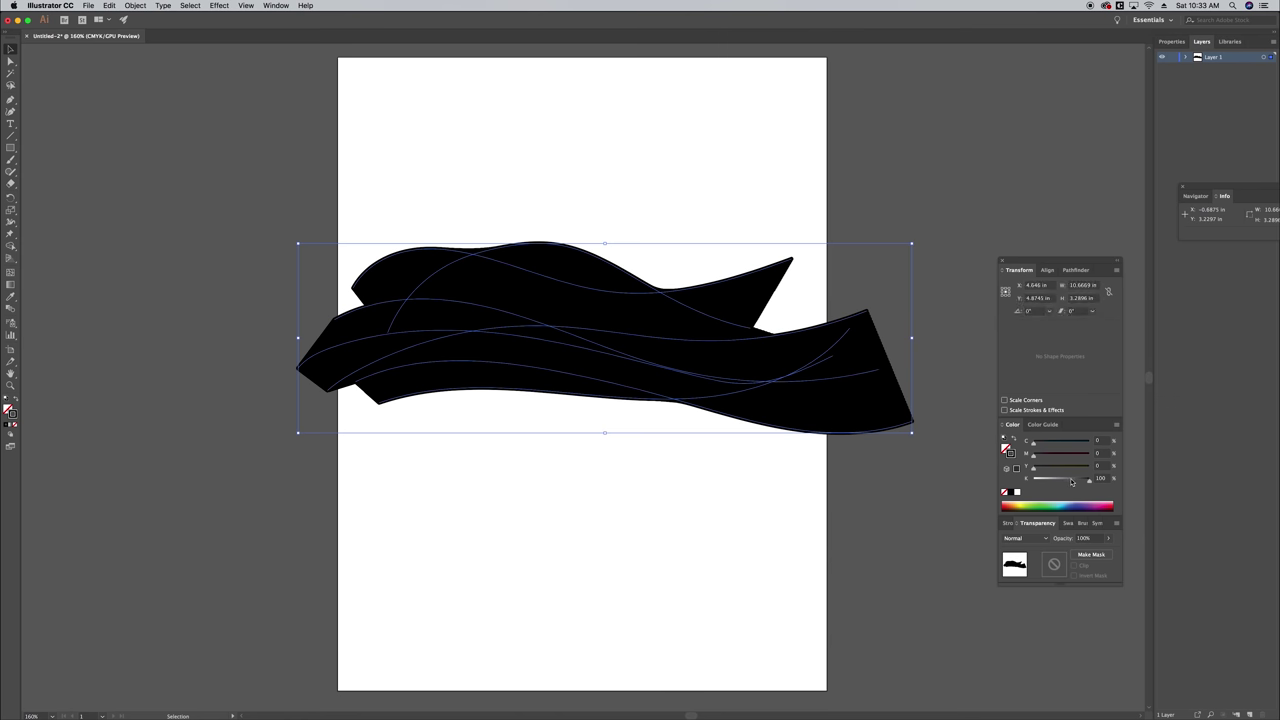
Reduce the stroke weight of the selected blended wave lines to 0.08 pt and deselect the artwork
left_click(1009, 524)
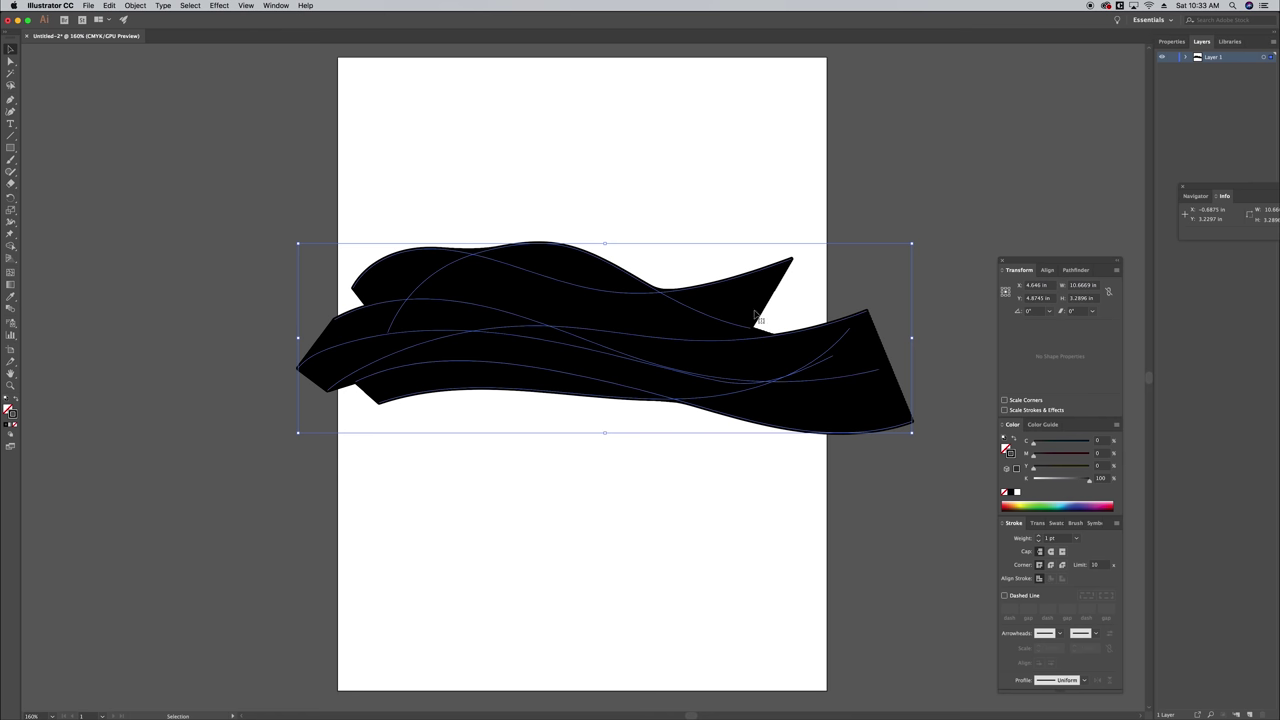
left_click(1078, 540)
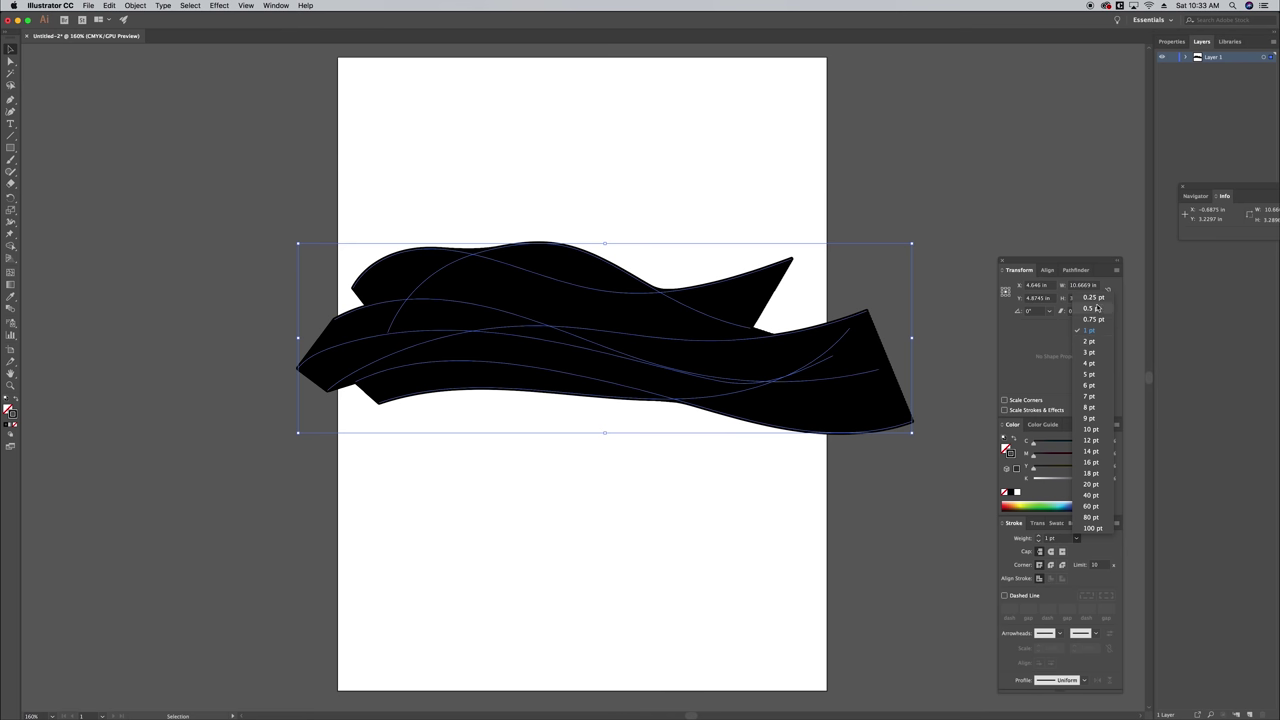
left_click(1094, 297)
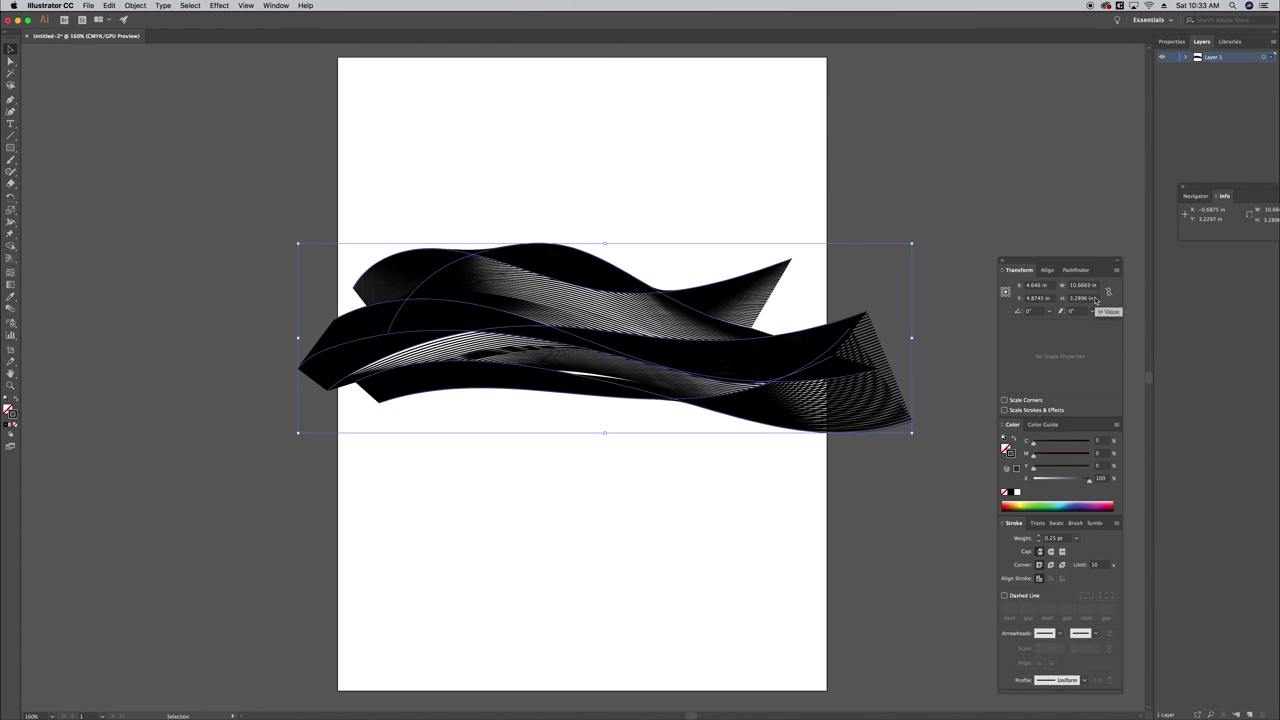
left_click(1055, 538)
type("0.08")
key("Return")
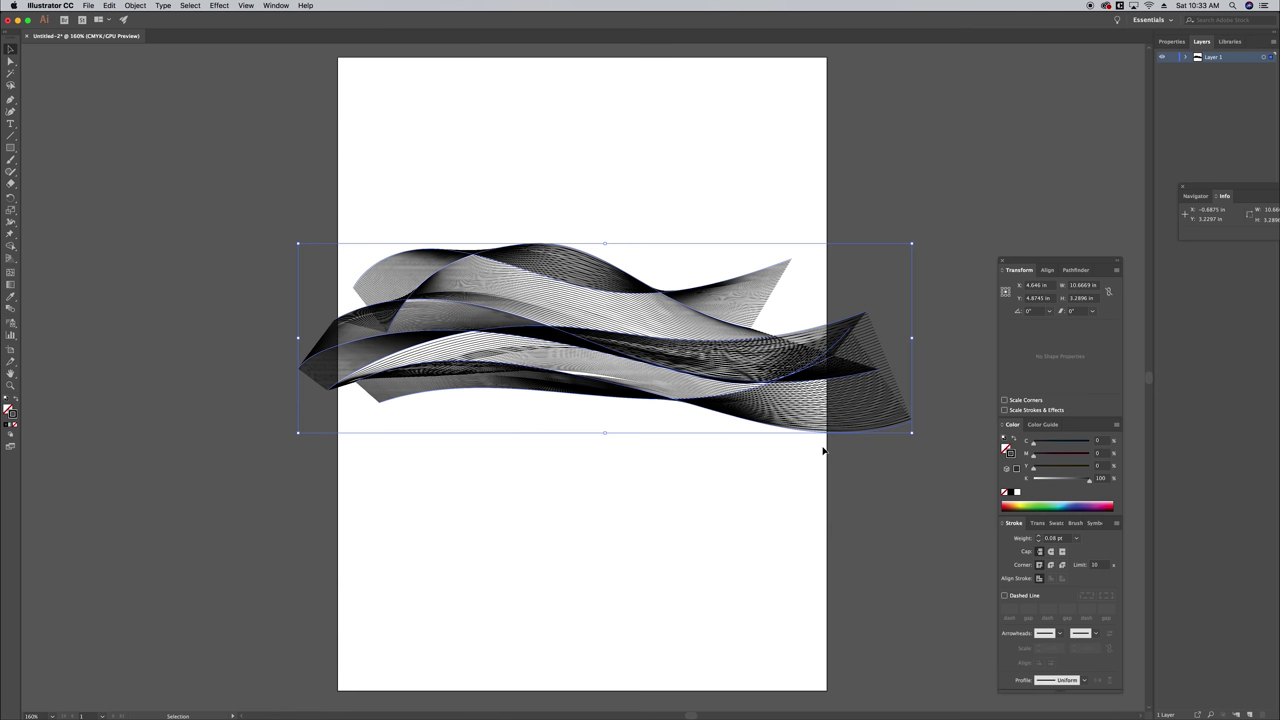
key("a")
left_click(179, 231)
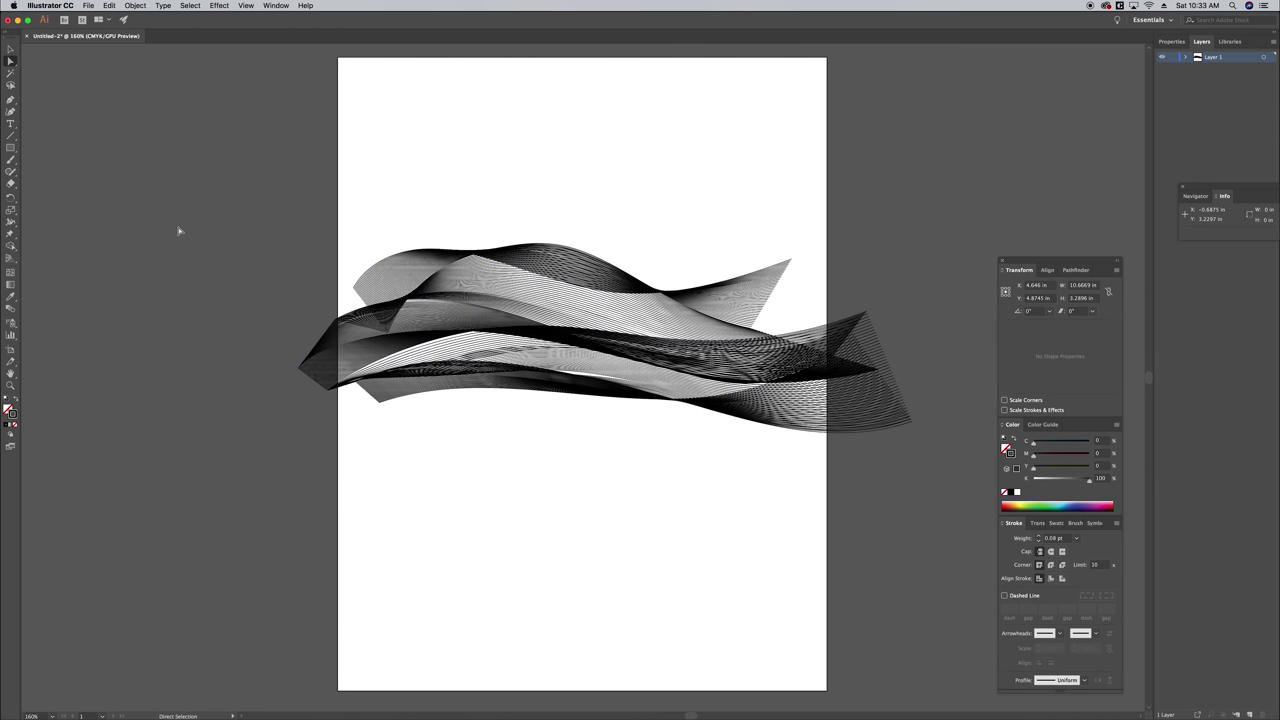
scroll(200, 245, "up", 1)
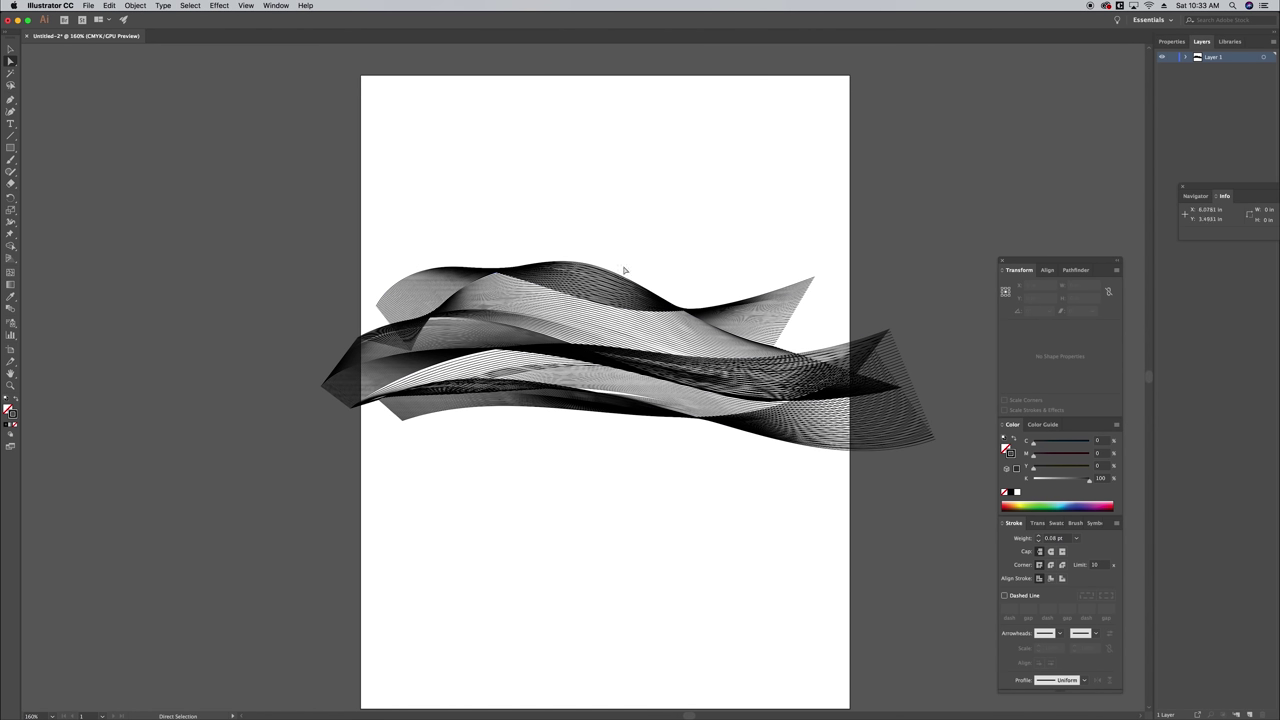
Reshape the left end of the topmost wave by pulling its end anchor outward and raising the neighbouring anchor slightly
scroll(555, 265, "right", 3)
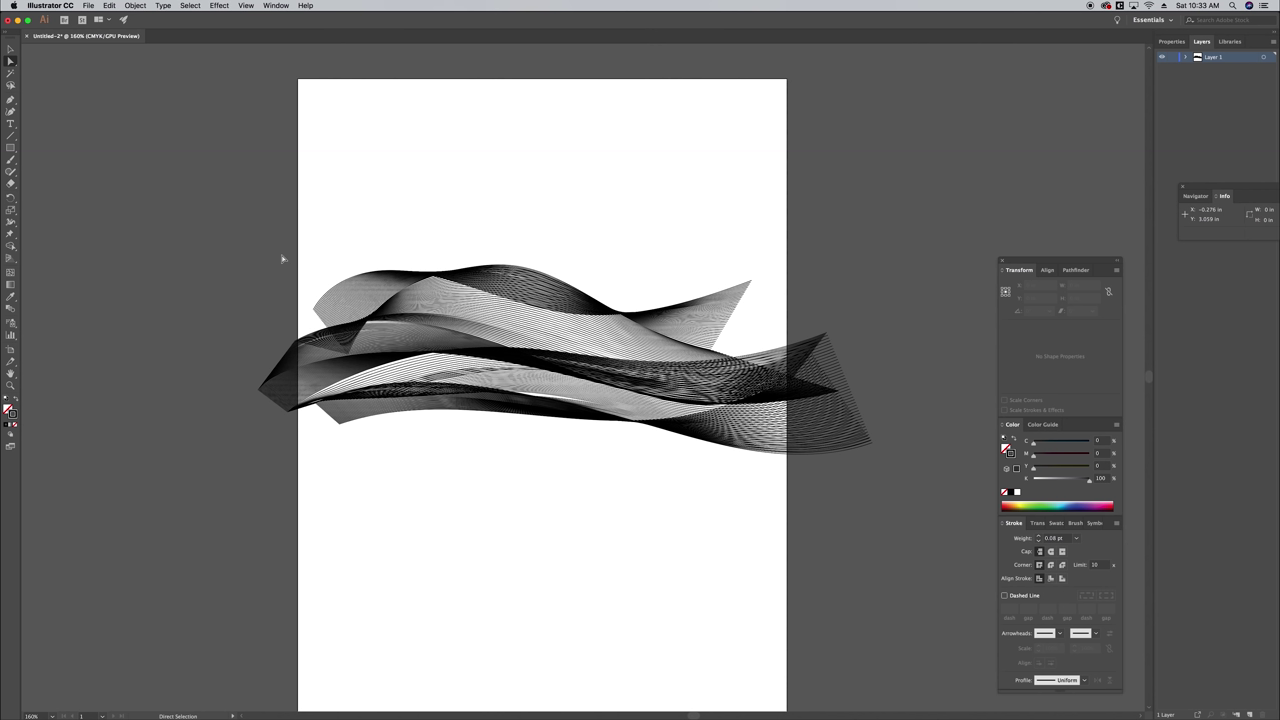
key("v")
left_click(11, 61)
left_click_drag(322, 282, 282, 290)
left_click_drag(370, 280, 368, 266)
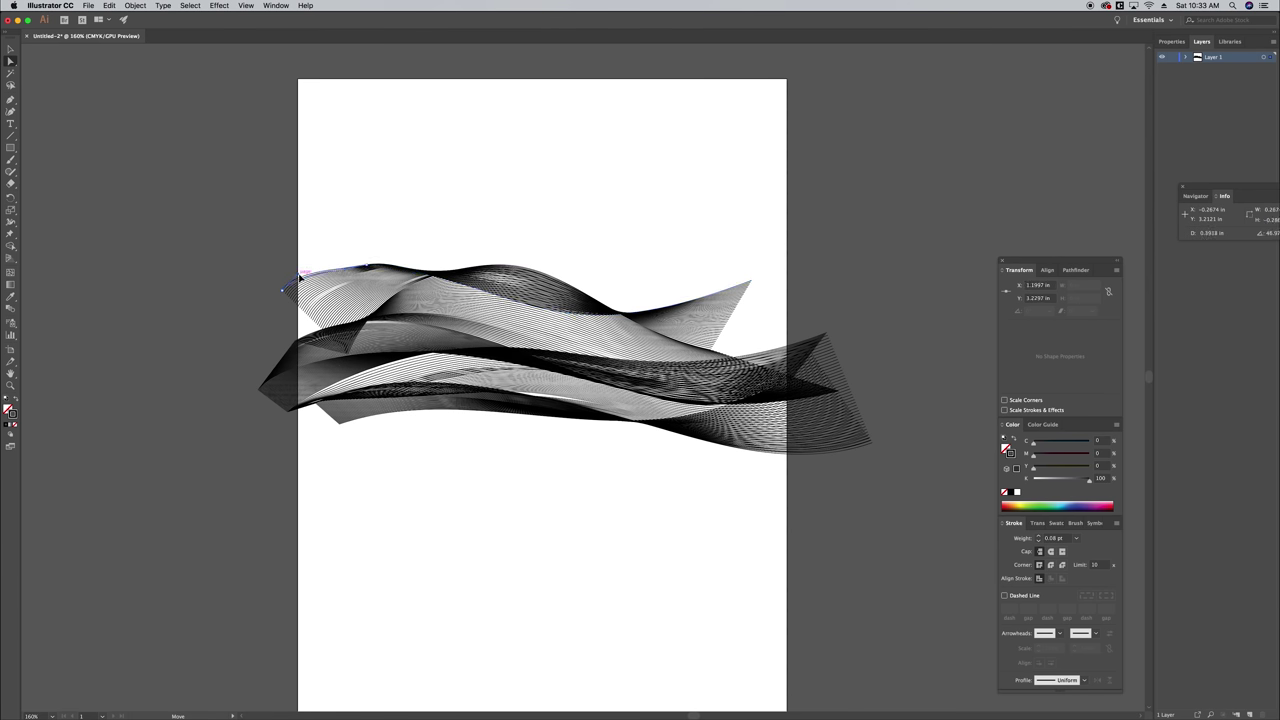
left_click(354, 372)
left_click(397, 259)
Try a green stroke colour on all the wave lines and undo the change
key("super+a")
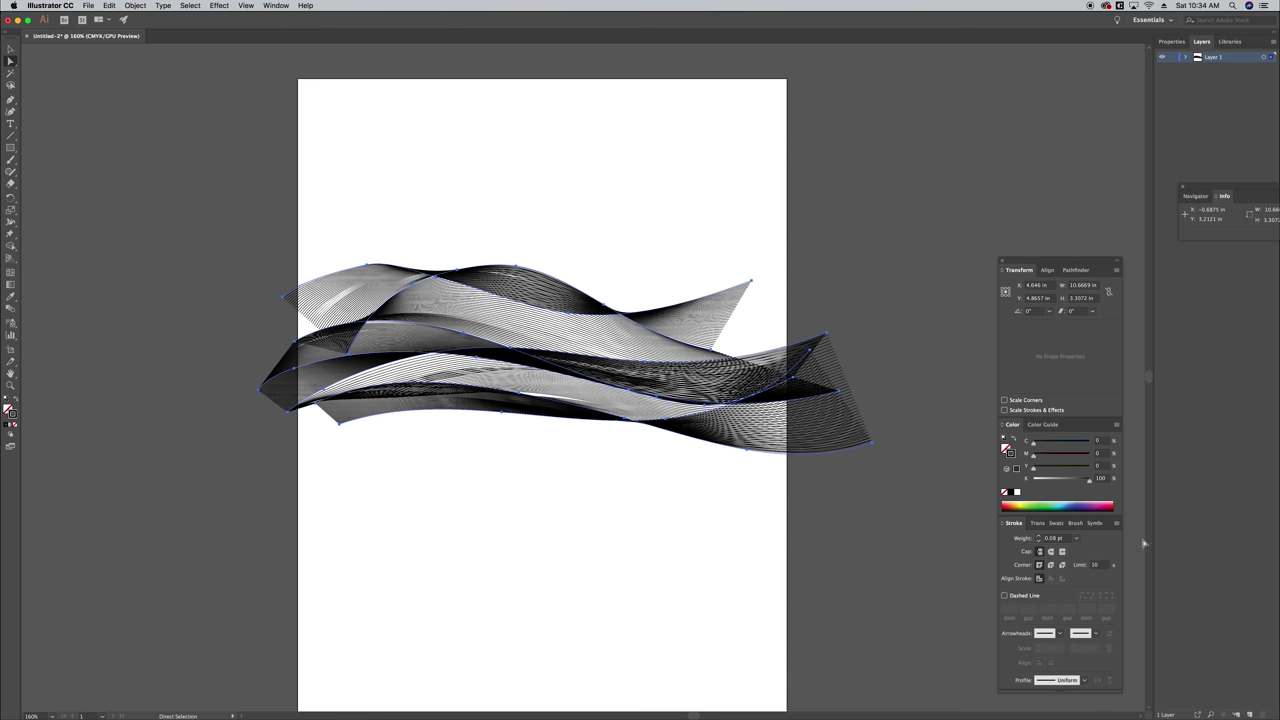
left_click(1037, 503)
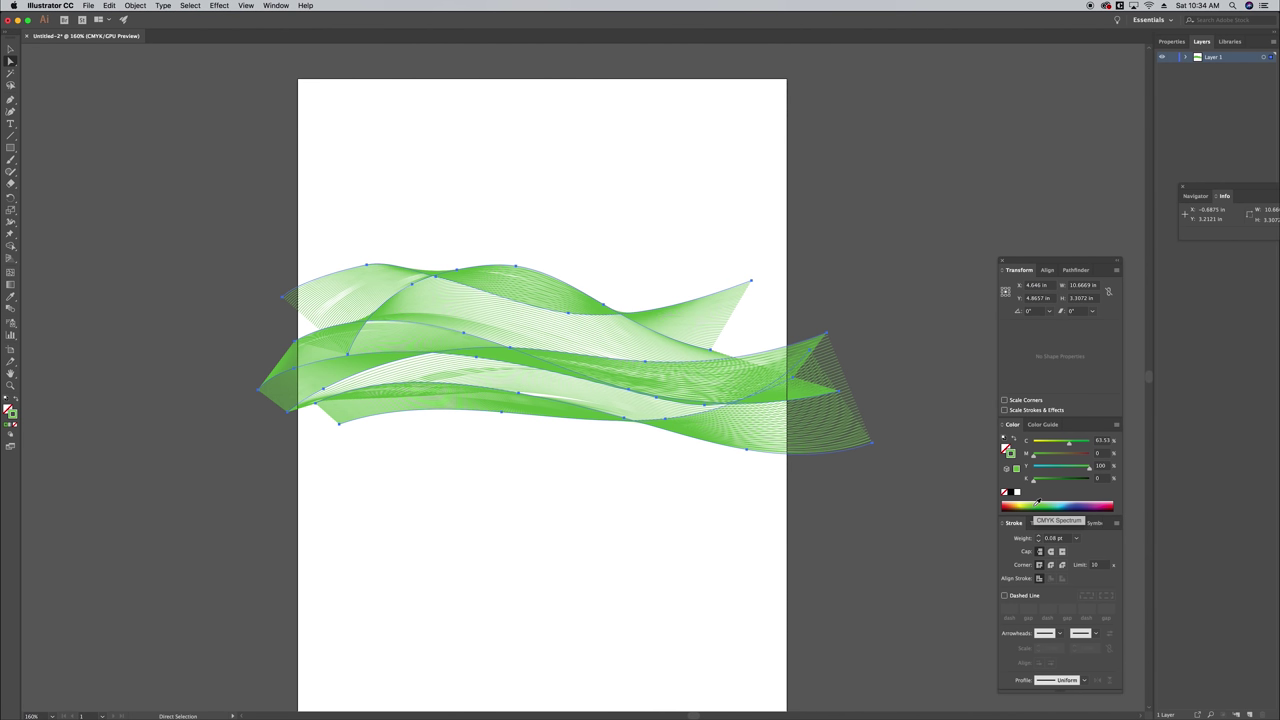
left_click(10, 48)
left_click(133, 139)
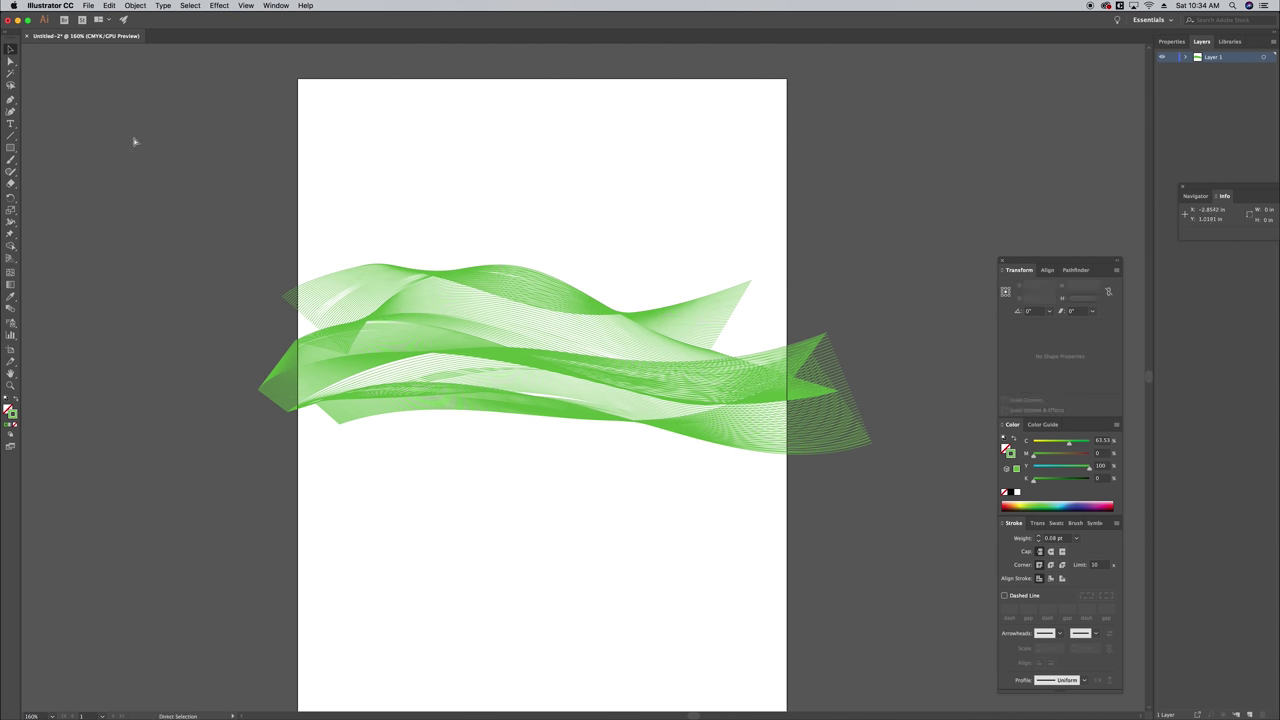
key("super+z")
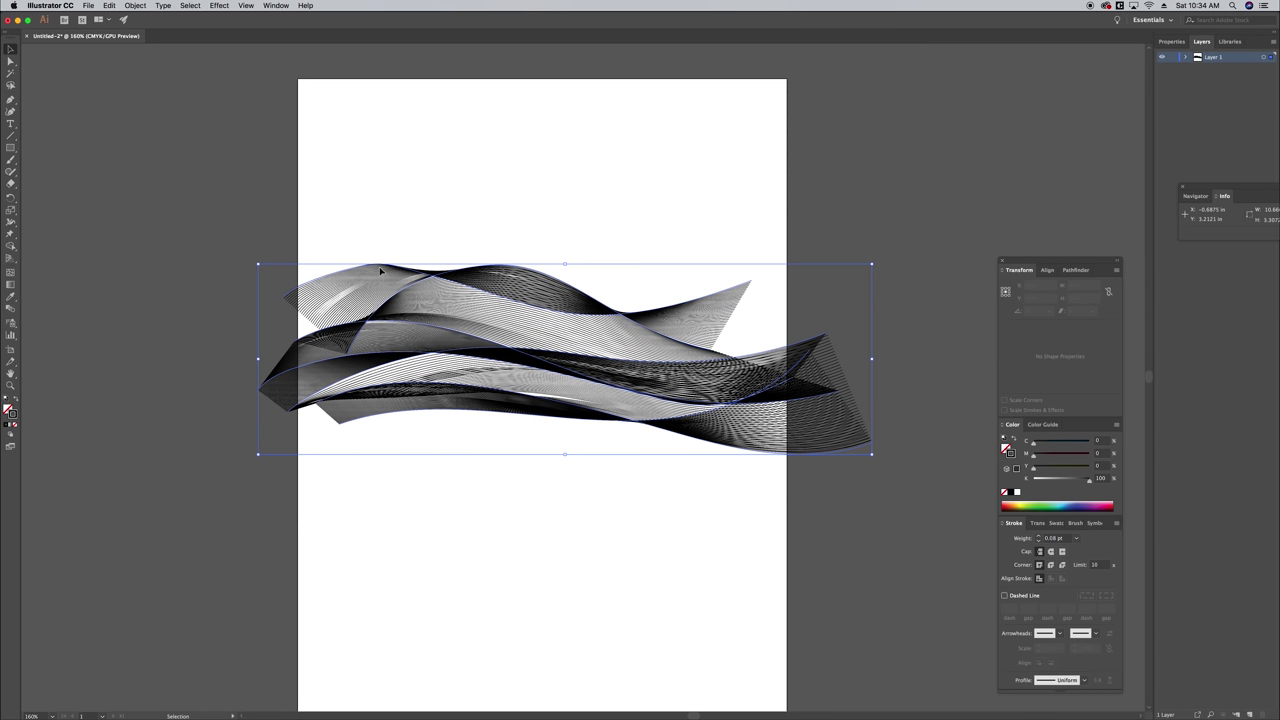
Recolour only the lowest wave's bottom curve with the red stroke colour e50e4b
left_click(10, 61)
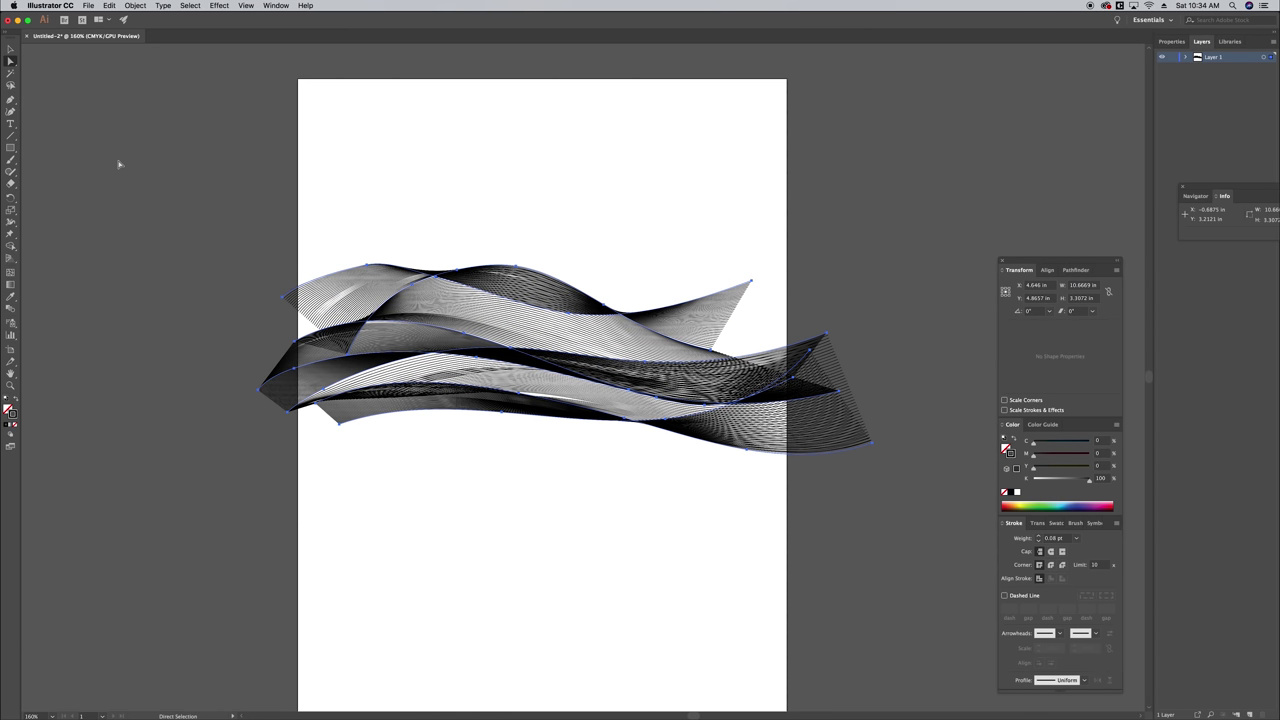
left_click(357, 421)
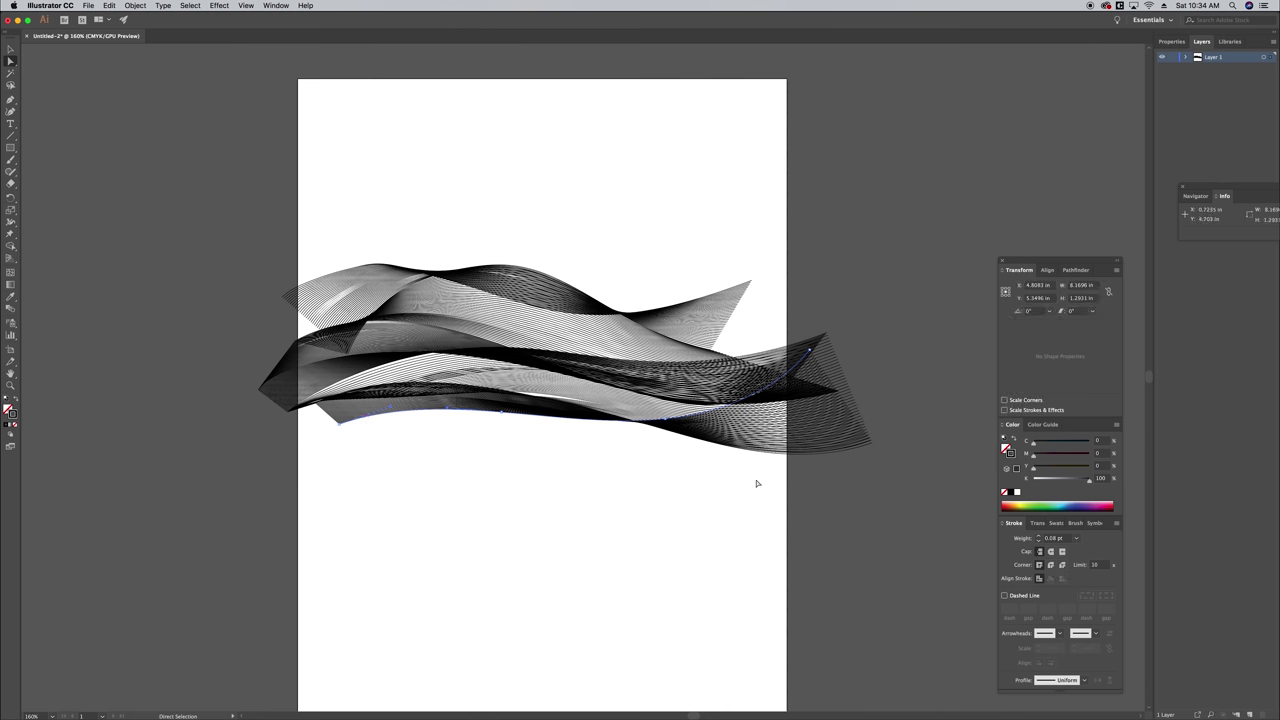
double_click(12, 413)
left_click_drag(608, 300, 626, 294)
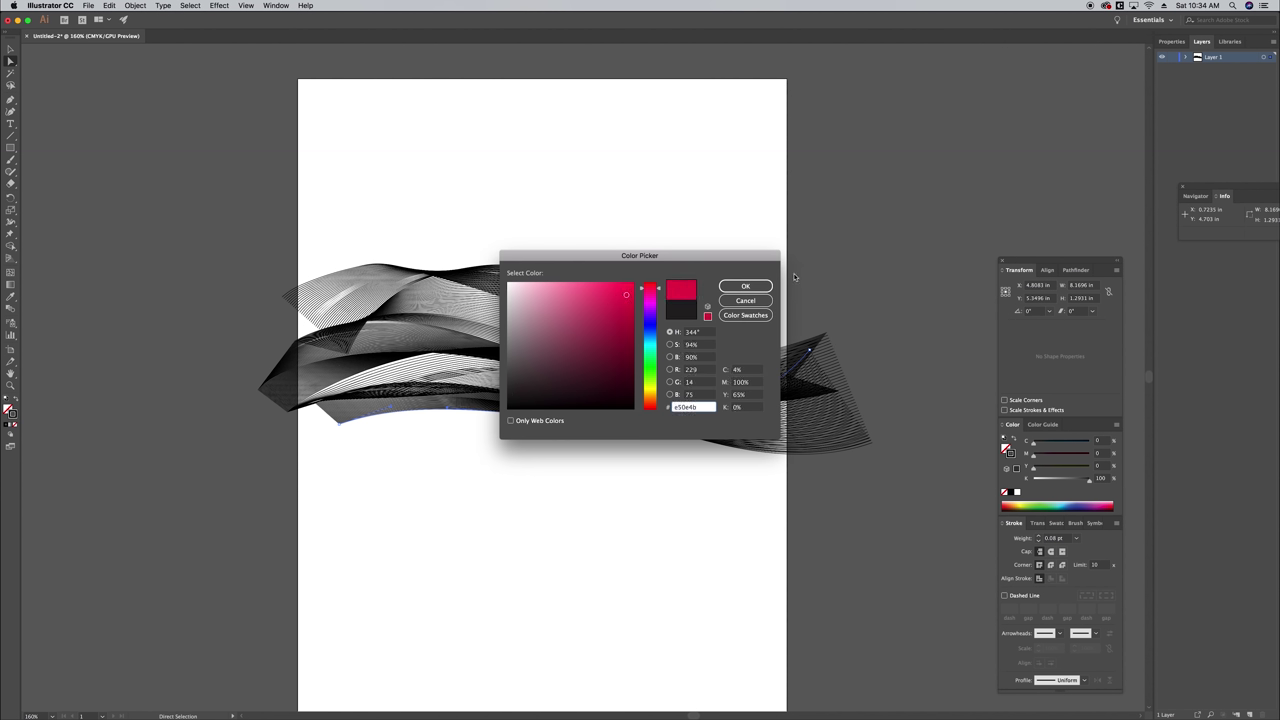
left_click(745, 286)
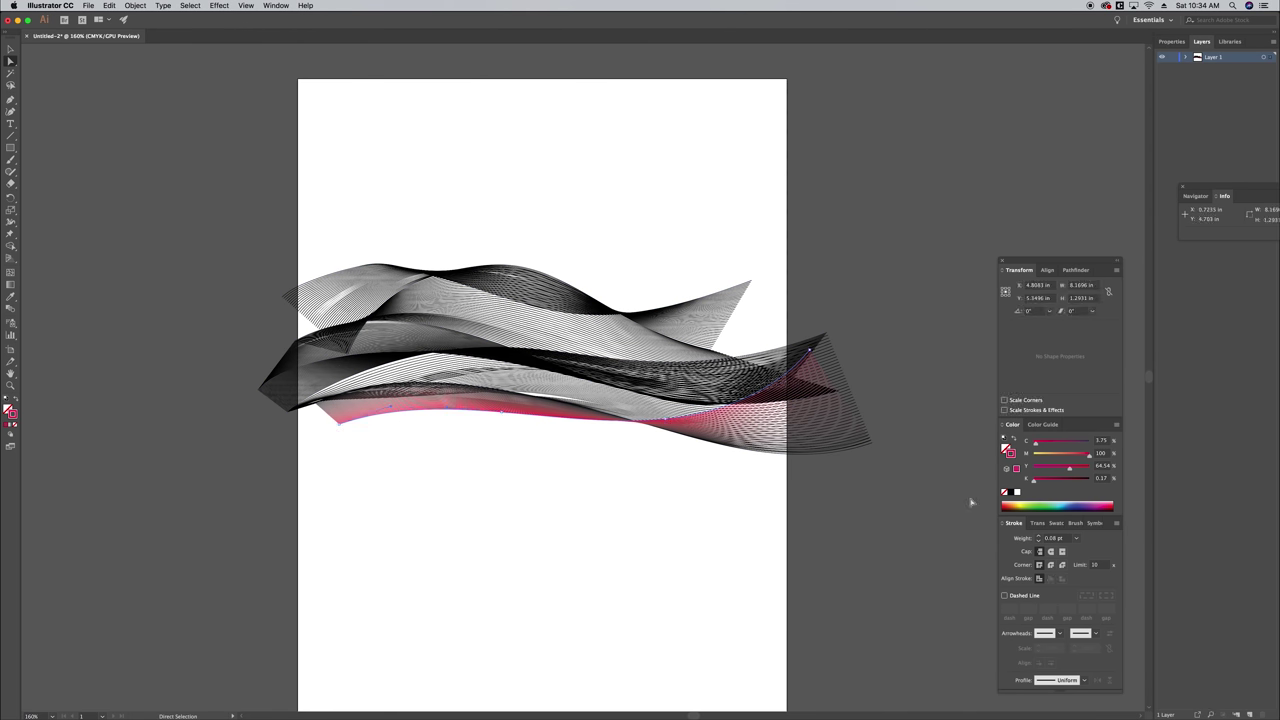
Try out the opacity slider on the red bottom curve, keep it at 100%, and deselect the artwork
left_click(1040, 524)
left_click(1108, 538)
mouse_move(1110, 552)
left_mouse_down()
mouse_move(1081, 552)
mouse_move(1105, 553)
left_mouse_up()
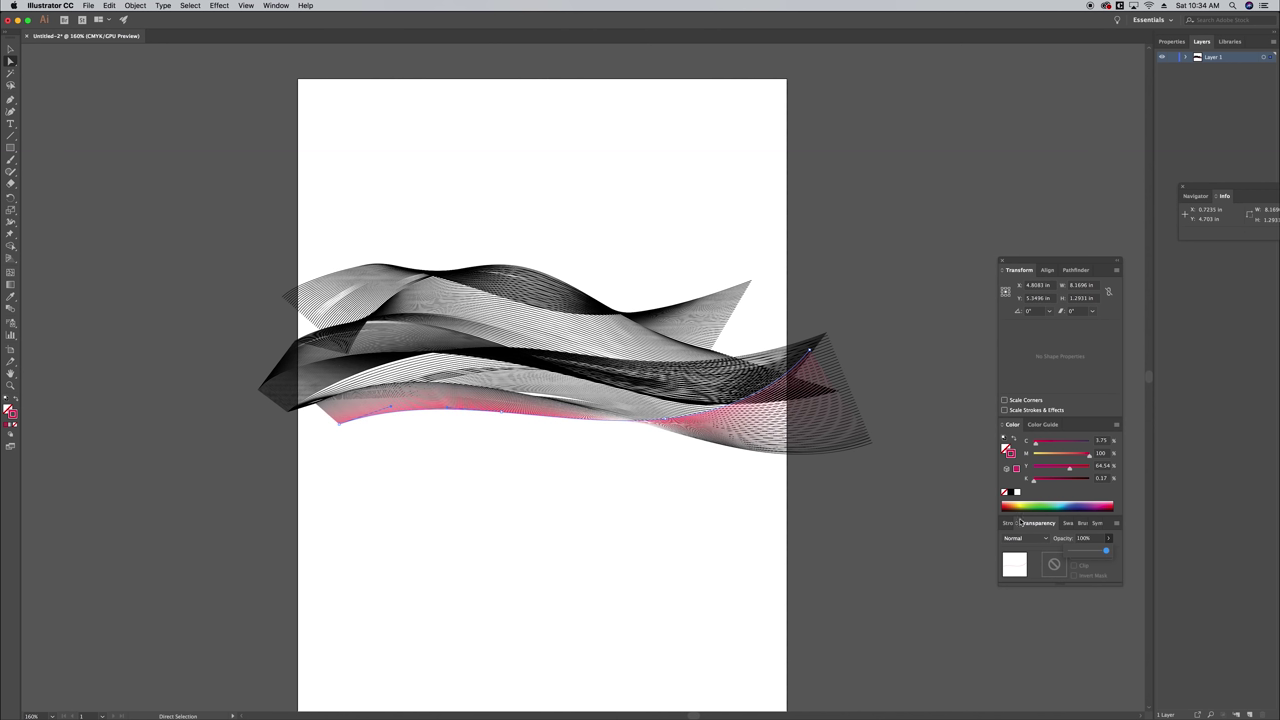
left_click(11, 48)
left_click(126, 148)
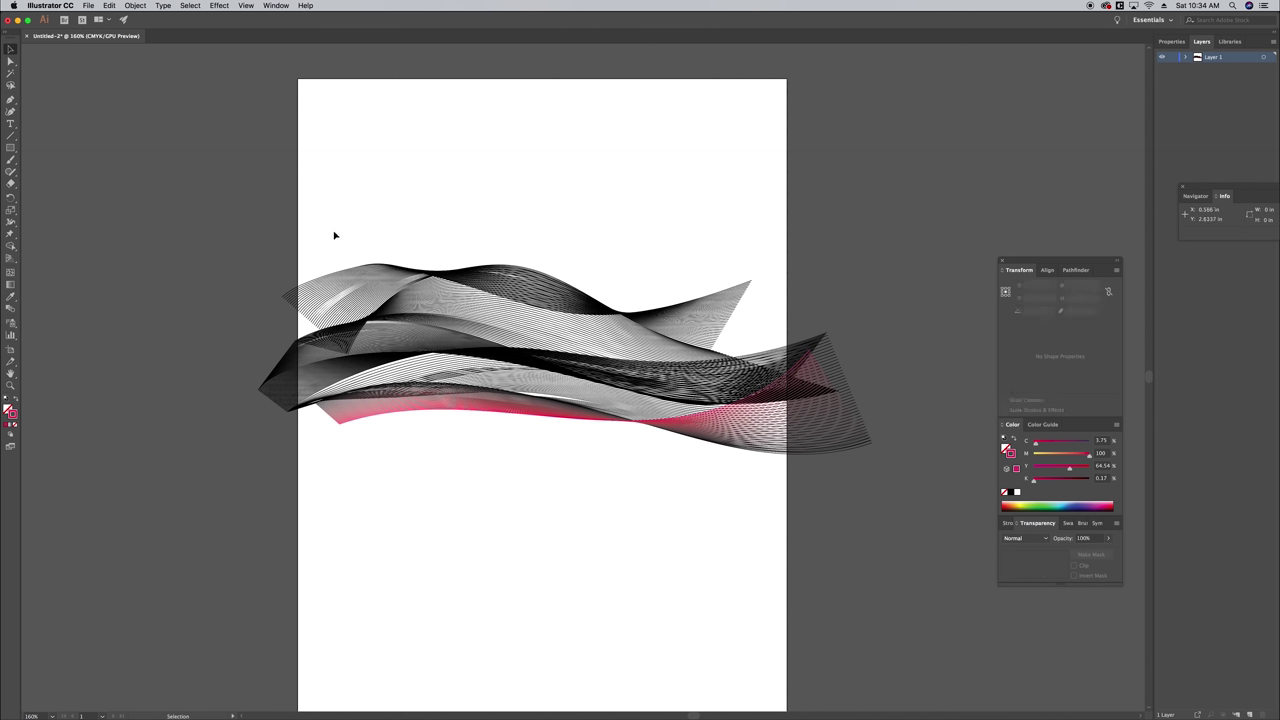
Try a 1 pt stroke weight on the topmost wave's upper curve and undo the change
key("super+a")
left_click(11, 61)
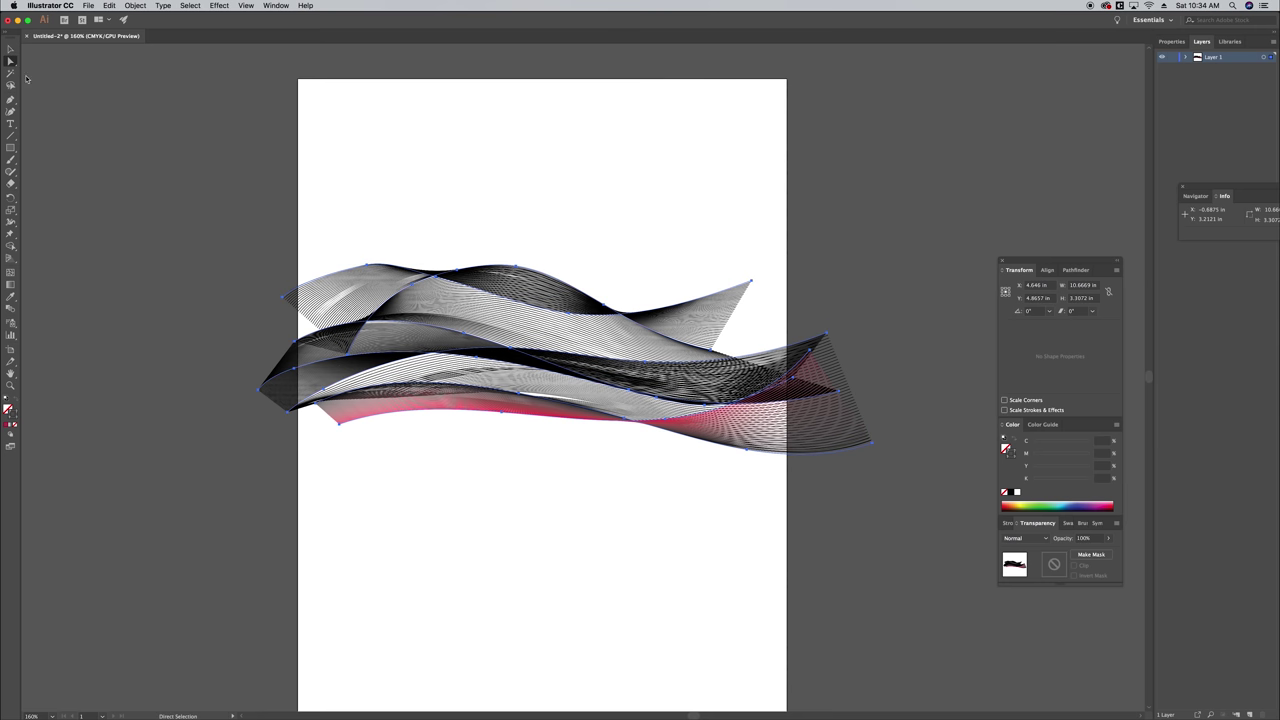
left_click(629, 288)
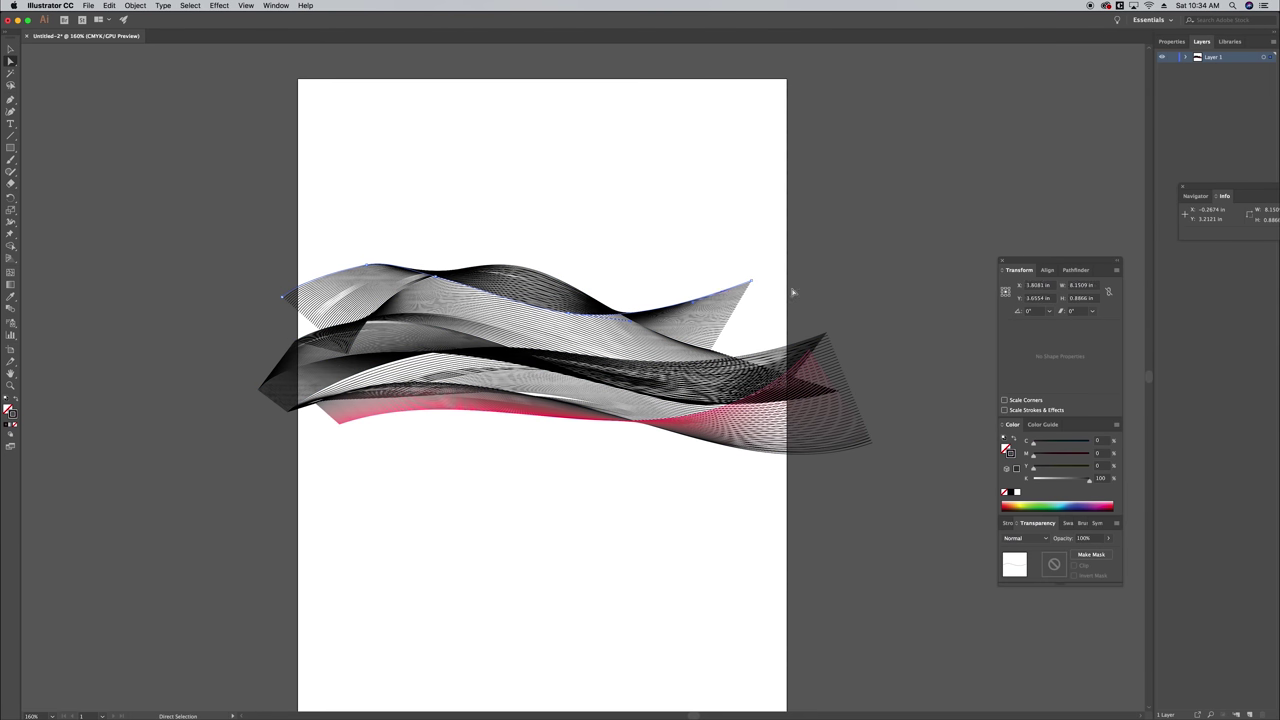
left_click(1010, 523)
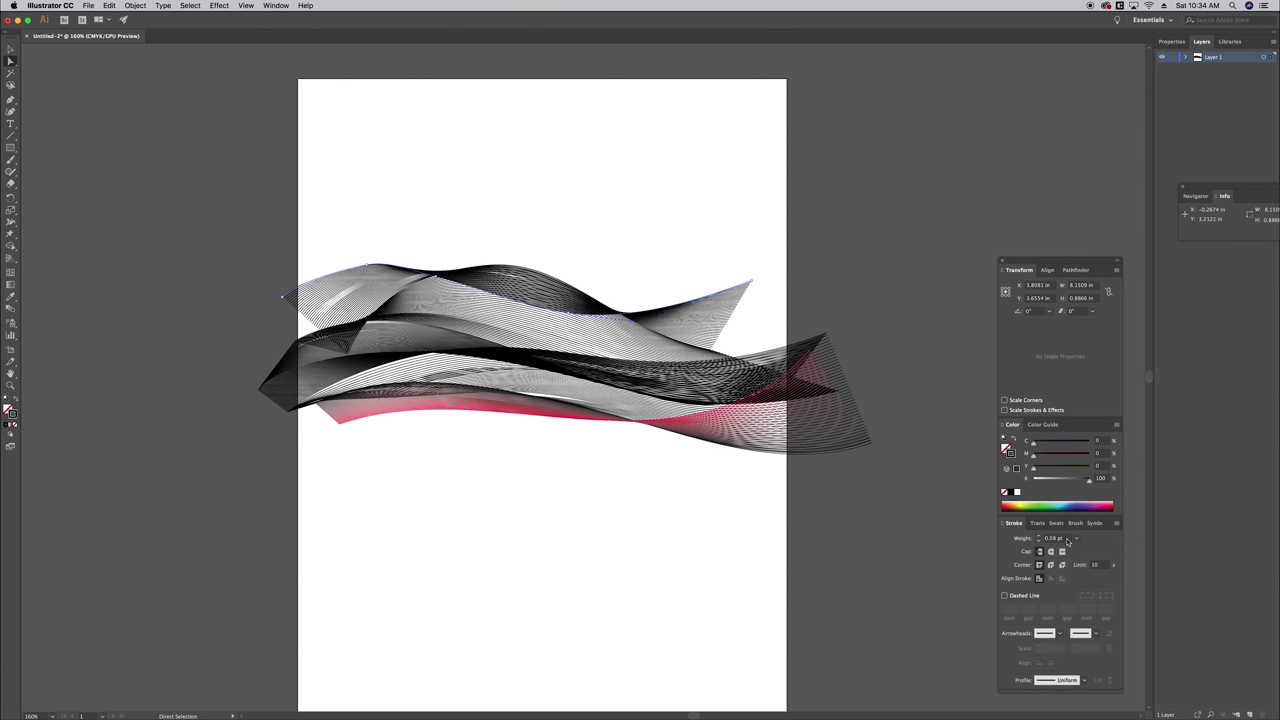
left_click(1039, 536)
left_click(204, 128)
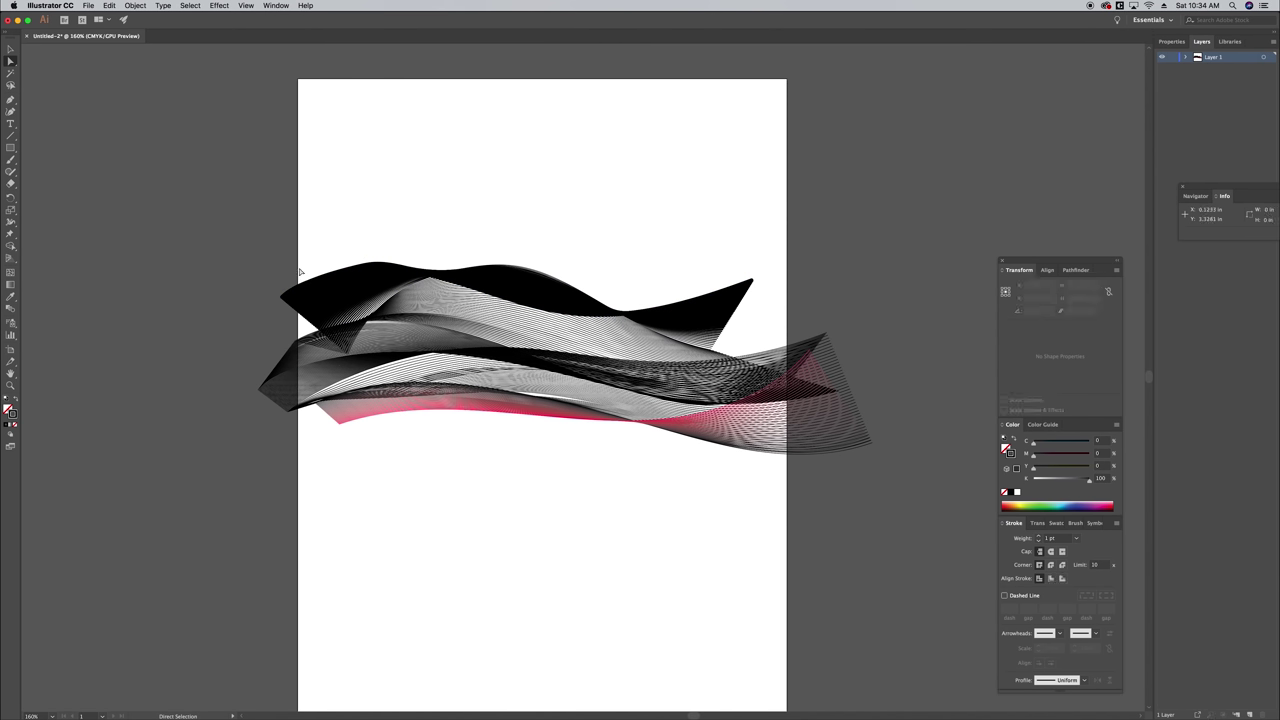
key("super+z")
left_click(292, 226)
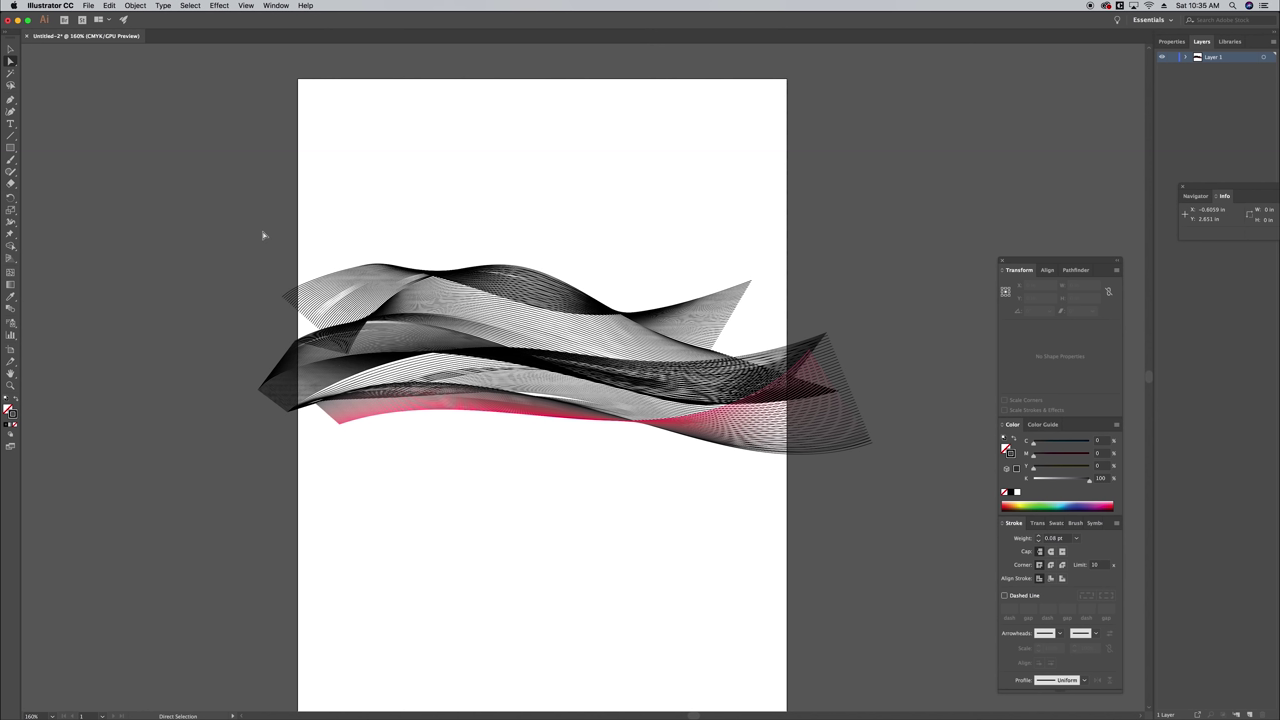
Select all the wave artwork, copy it and switch to Photoshop
key("v")
left_click_drag(170, 158, 922, 558)
key("a")
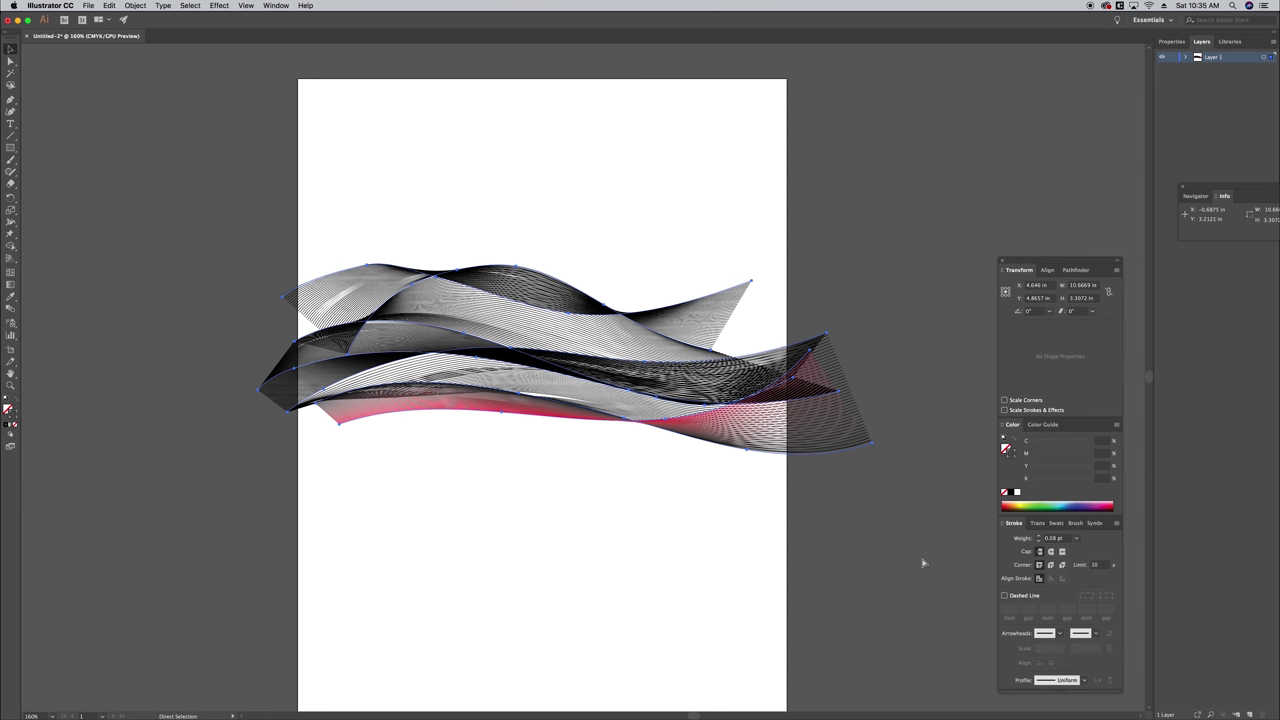
key("v")
mouse_move(480, 712)
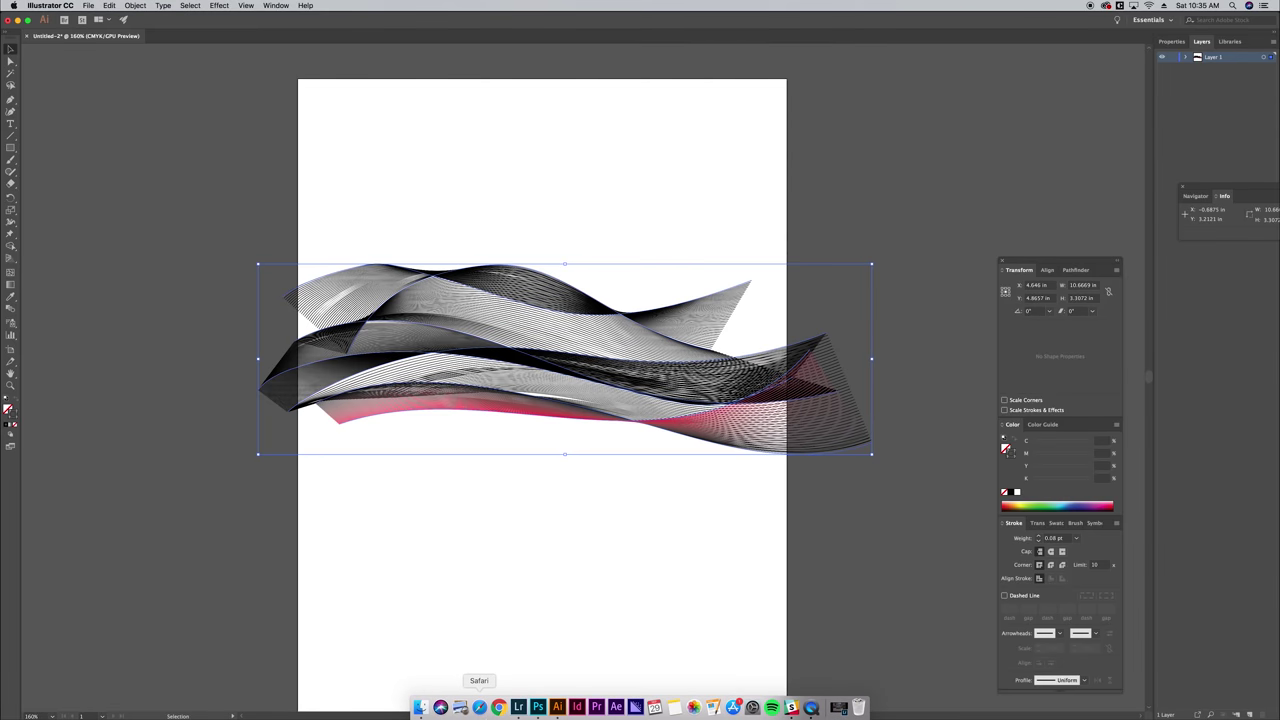
left_click(538, 708)
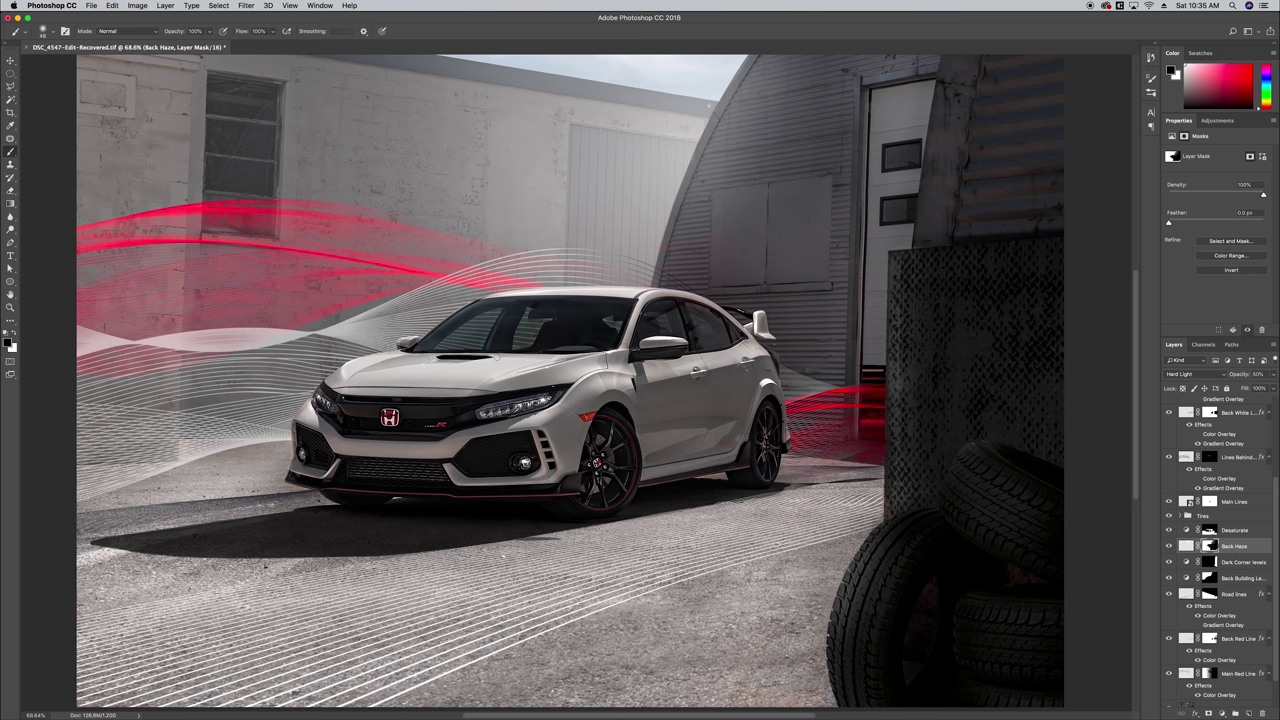
Try to paste the wave artwork above the Back Haze layer as a Smart Object at its default size
key("v")
key("super+v")
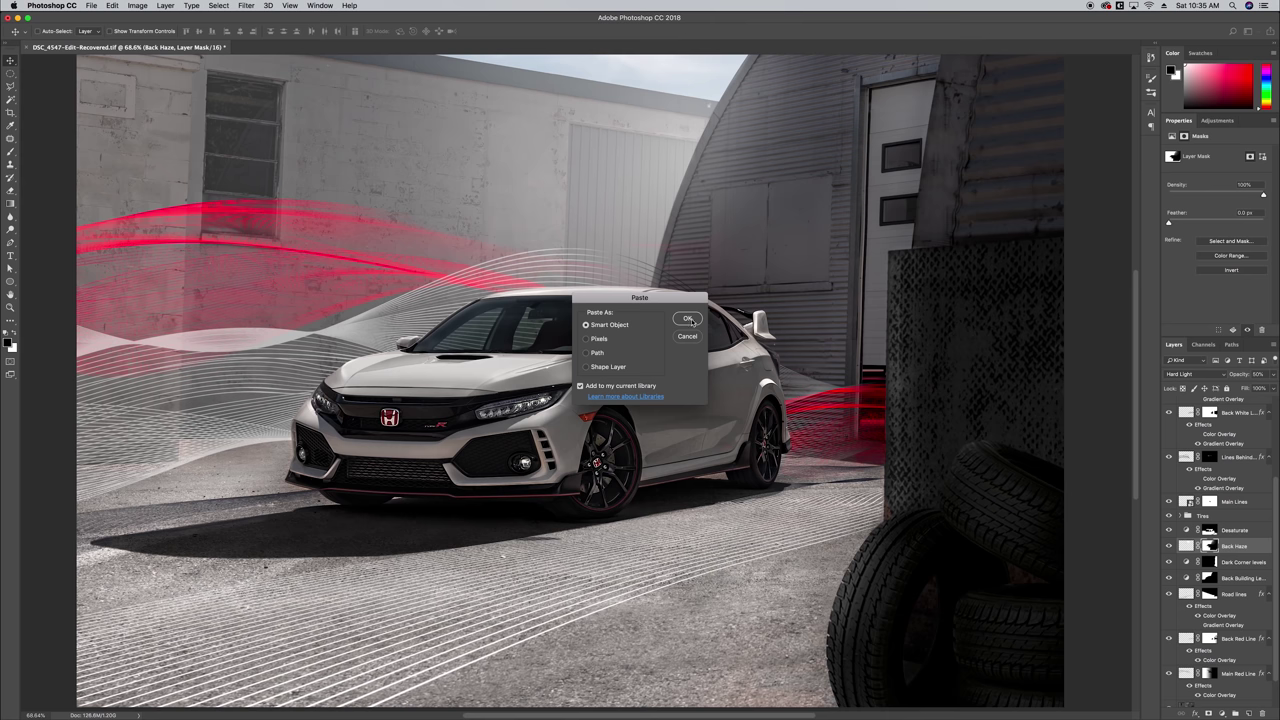
left_click(689, 319)
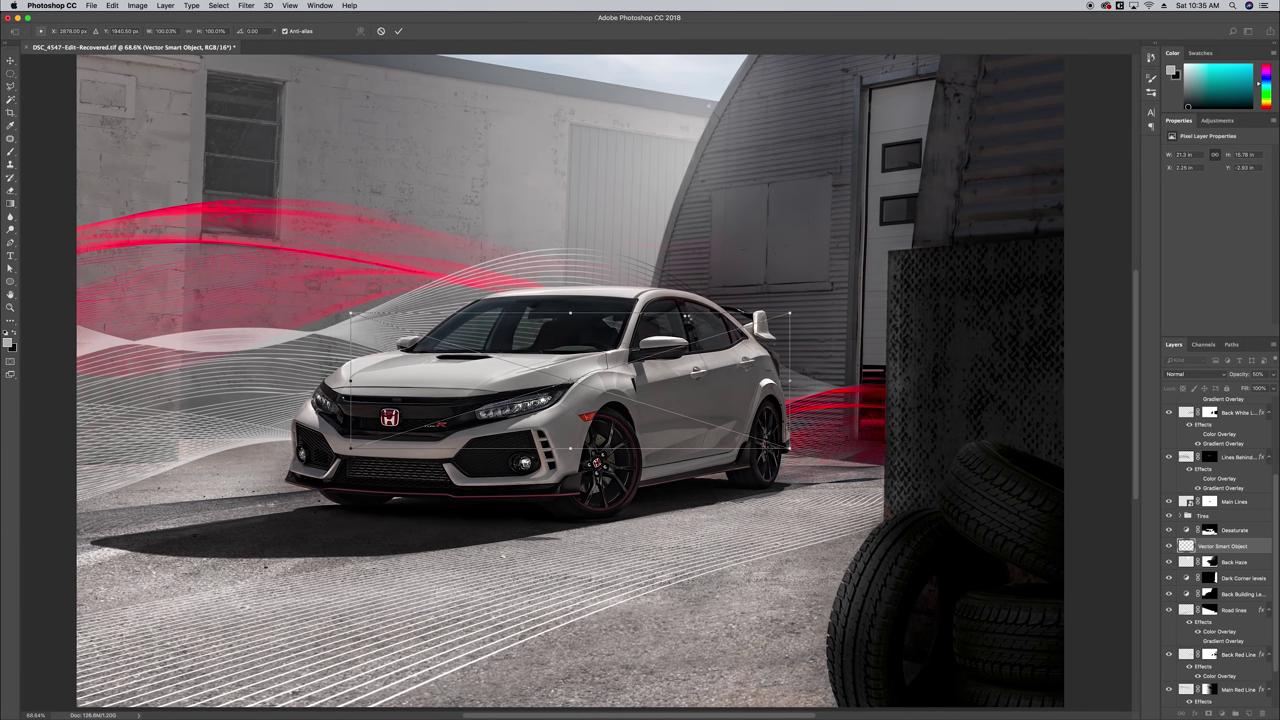
key("Return")
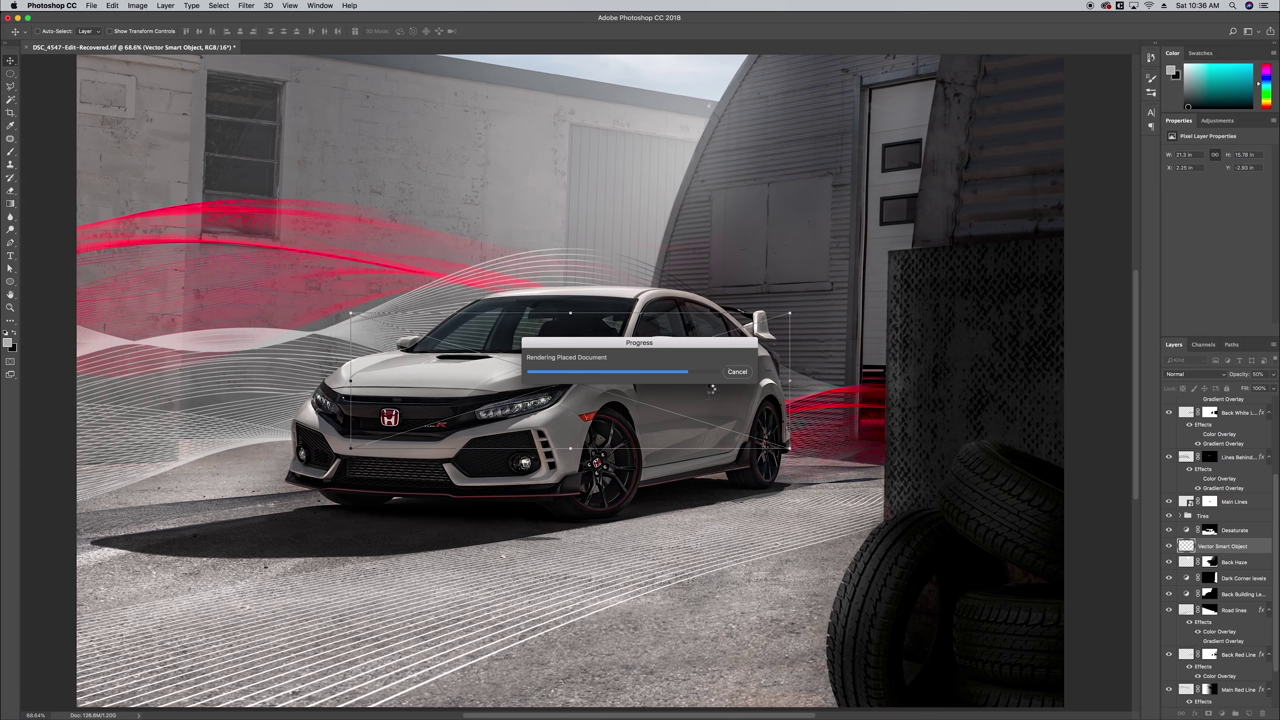
left_click_drag(734, 376, 666, 378)
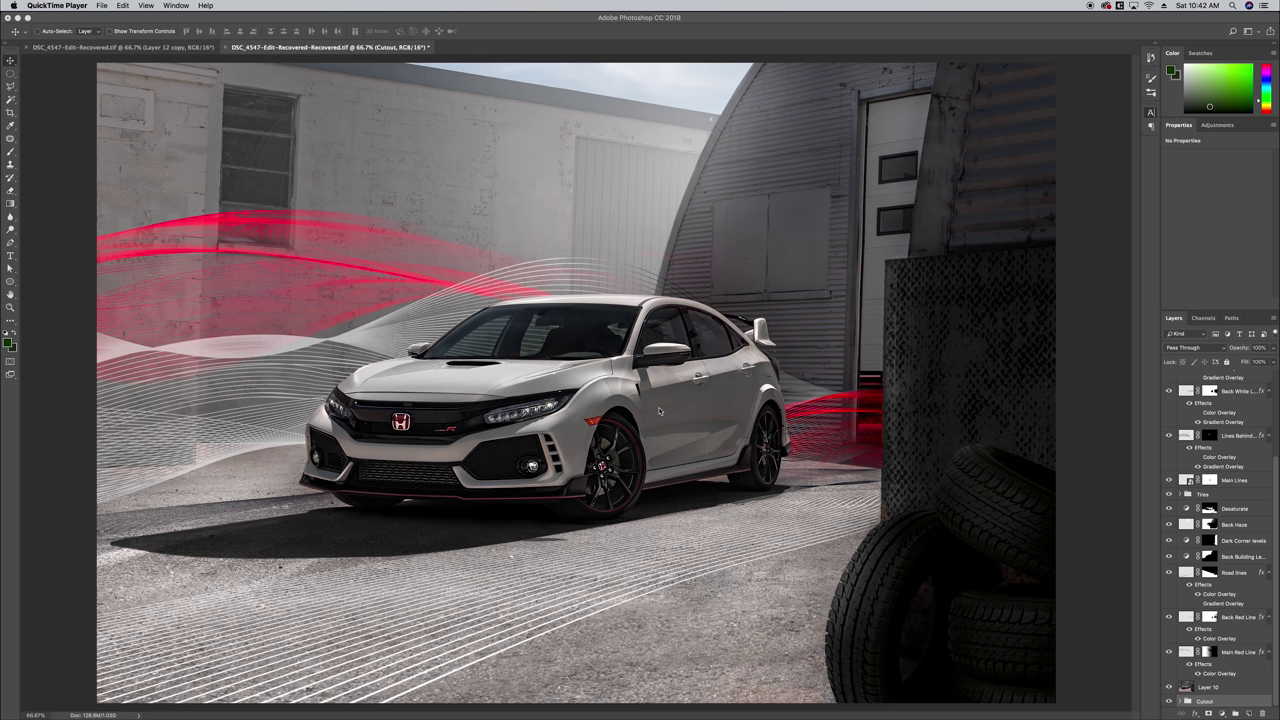
Paste the wave artwork into the car composite as pixels and enlarge it to about 124.7%
left_click(659, 410)
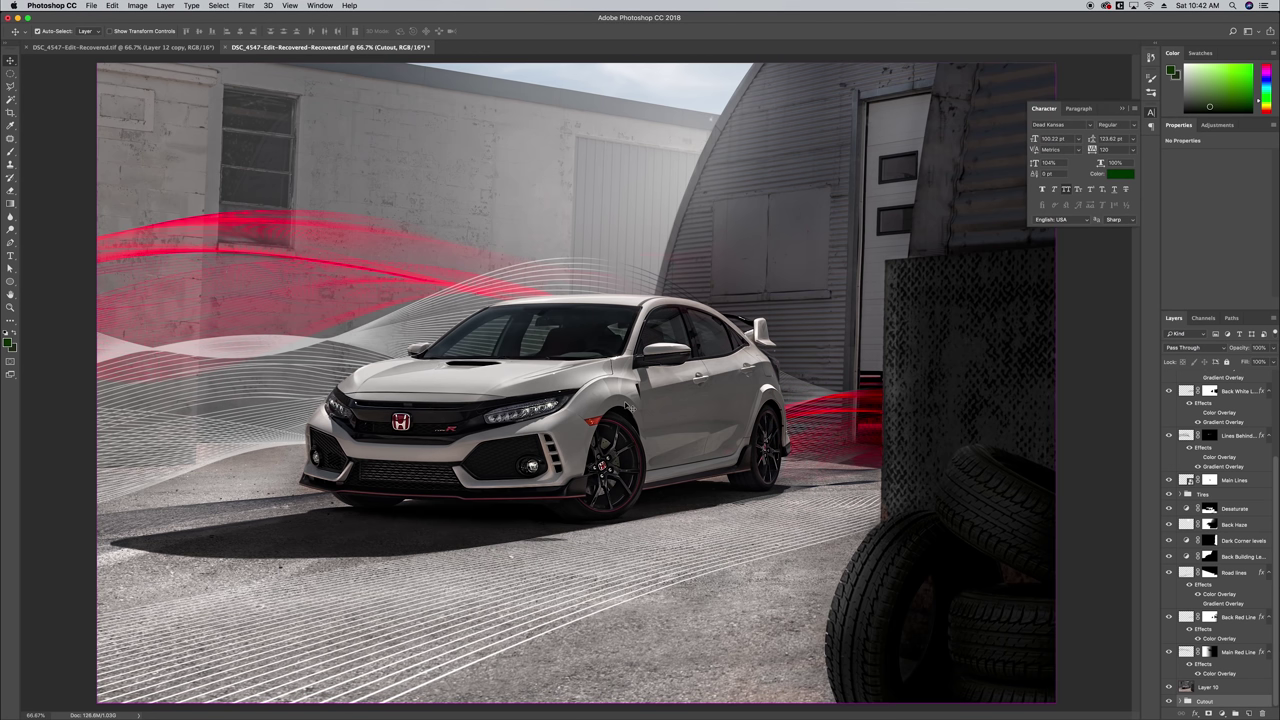
key("super+v")
left_click(587, 339)
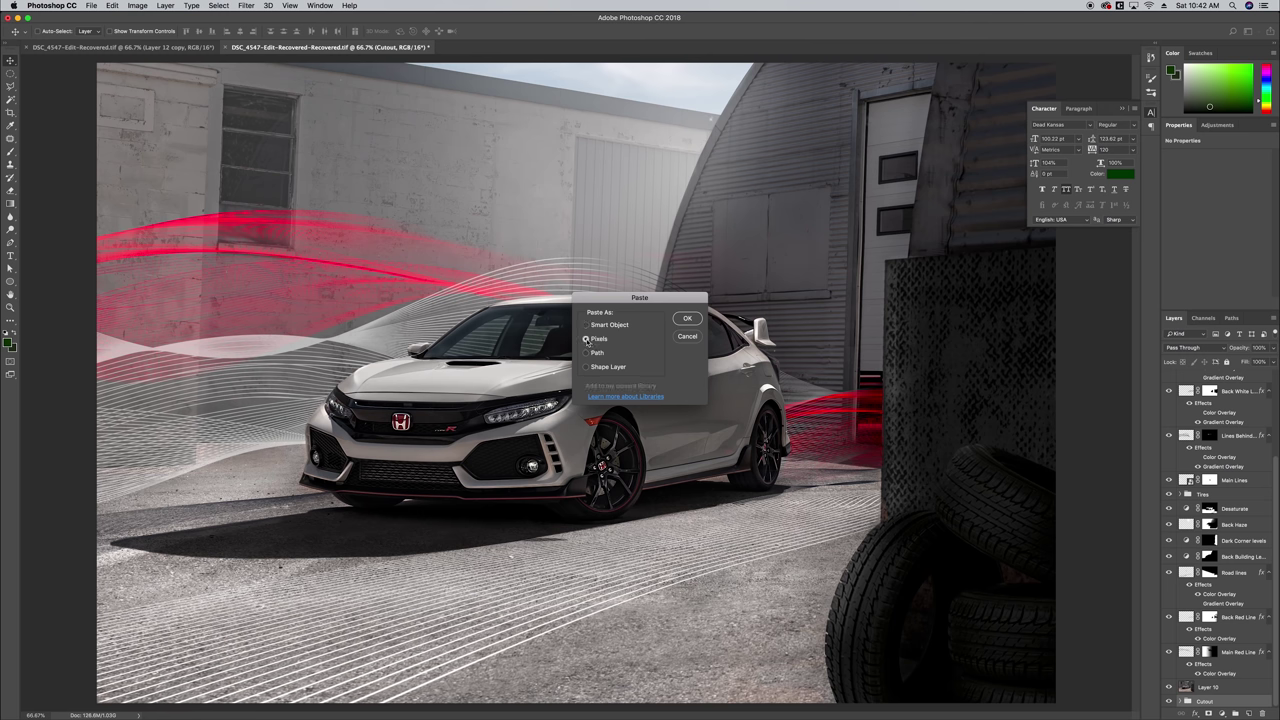
left_click(688, 319)
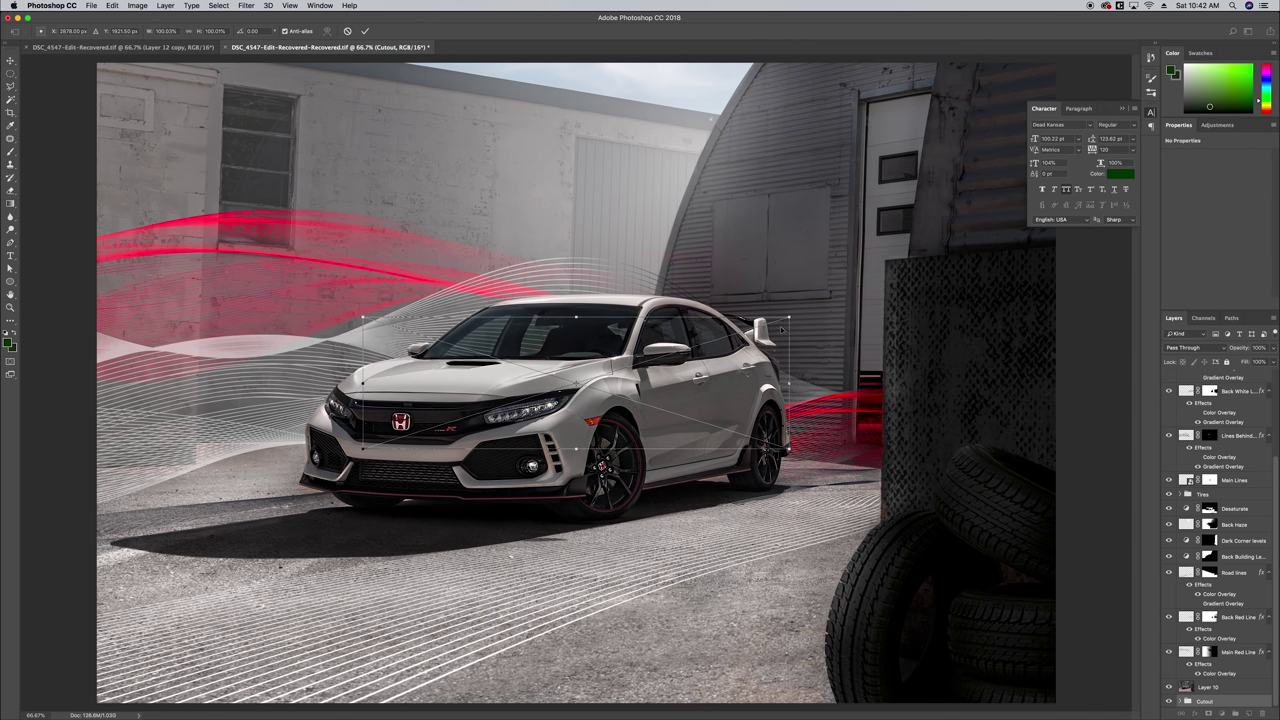
left_click_drag(790, 317, 892, 268)
left_click_drag(827, 296, 826, 296)
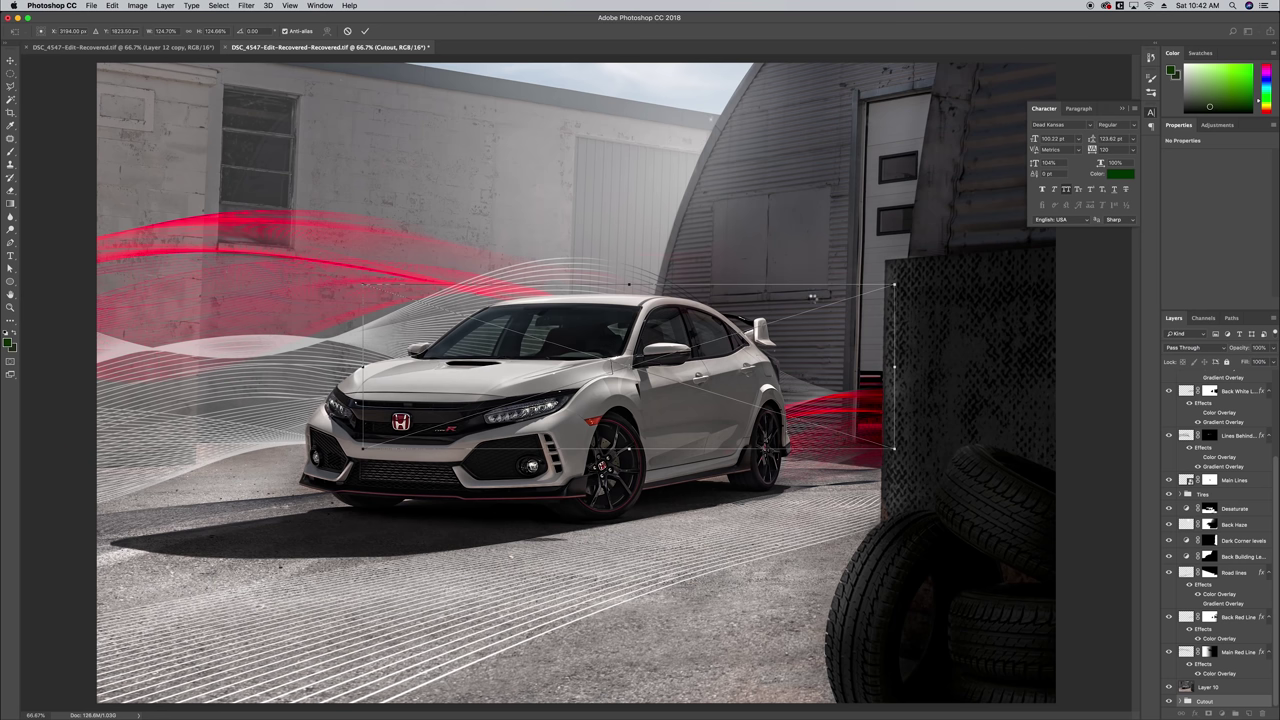
key("Return")
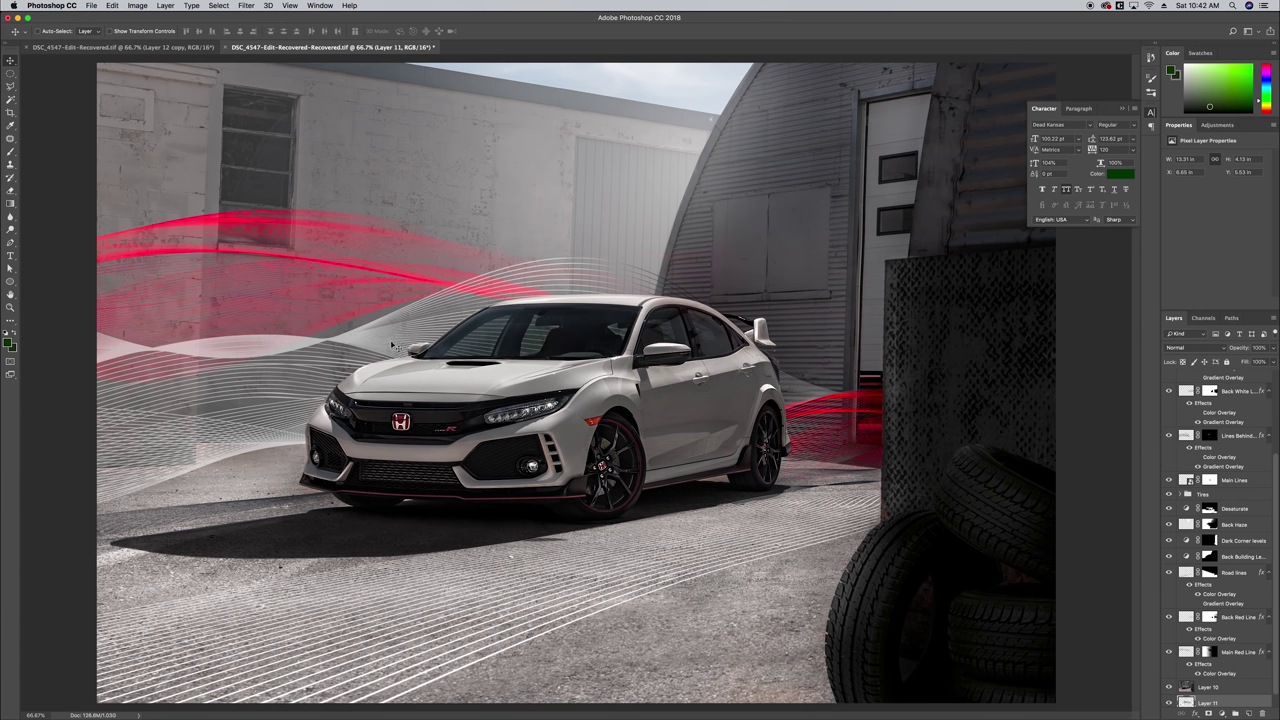
Move the pasted wave layer above the Ground Line layer and position the waves on the wall above the red lines
left_click_drag(1217, 706, 1228, 420)
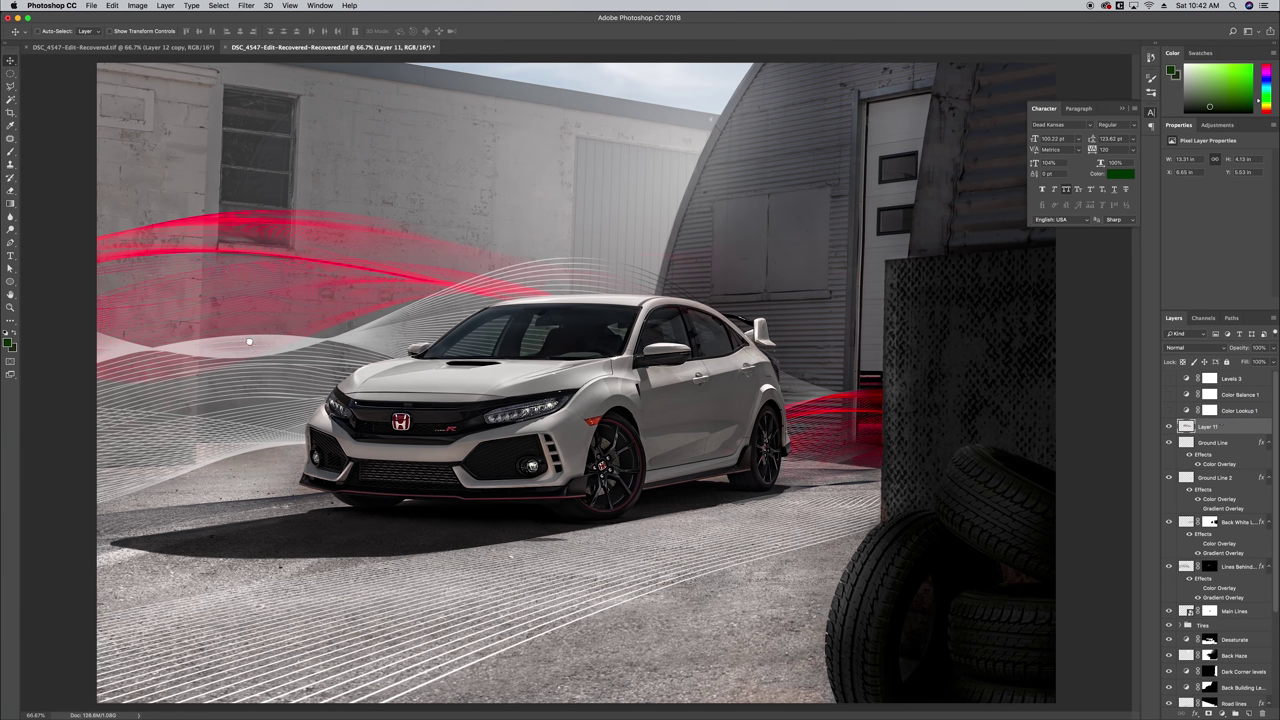
left_click(10, 74)
key("v")
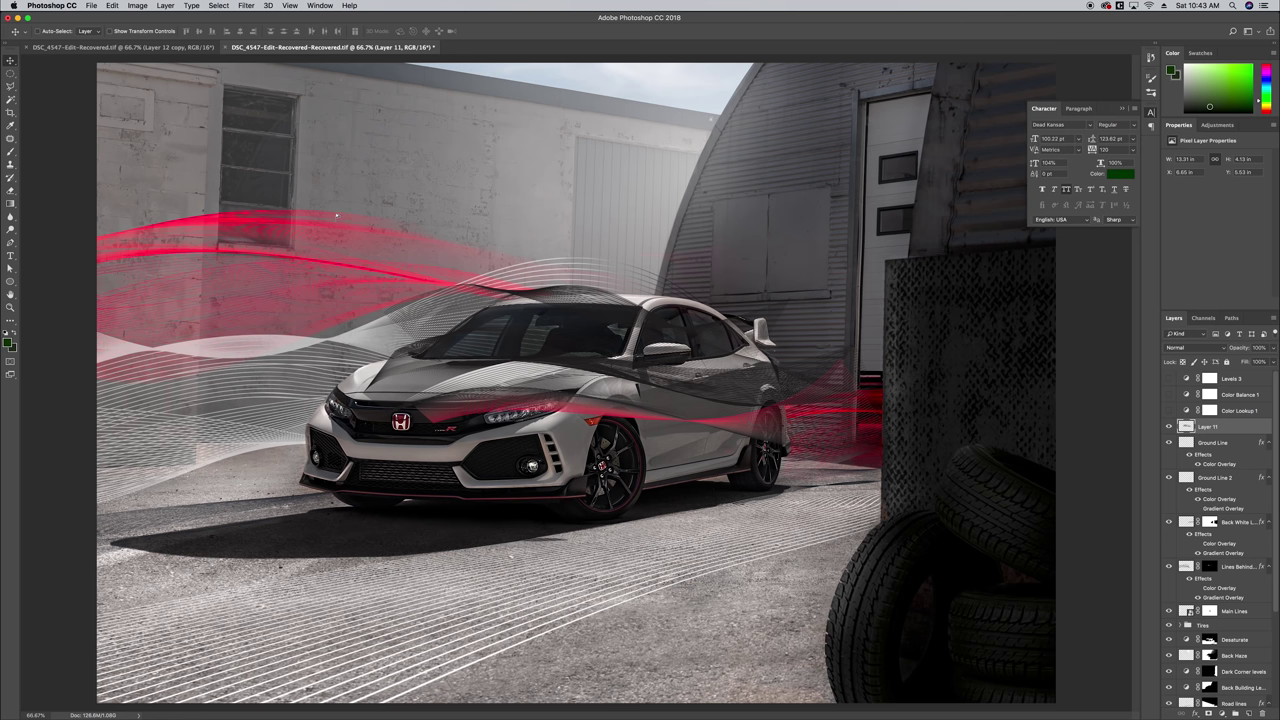
left_click_drag(580, 370, 411, 187)
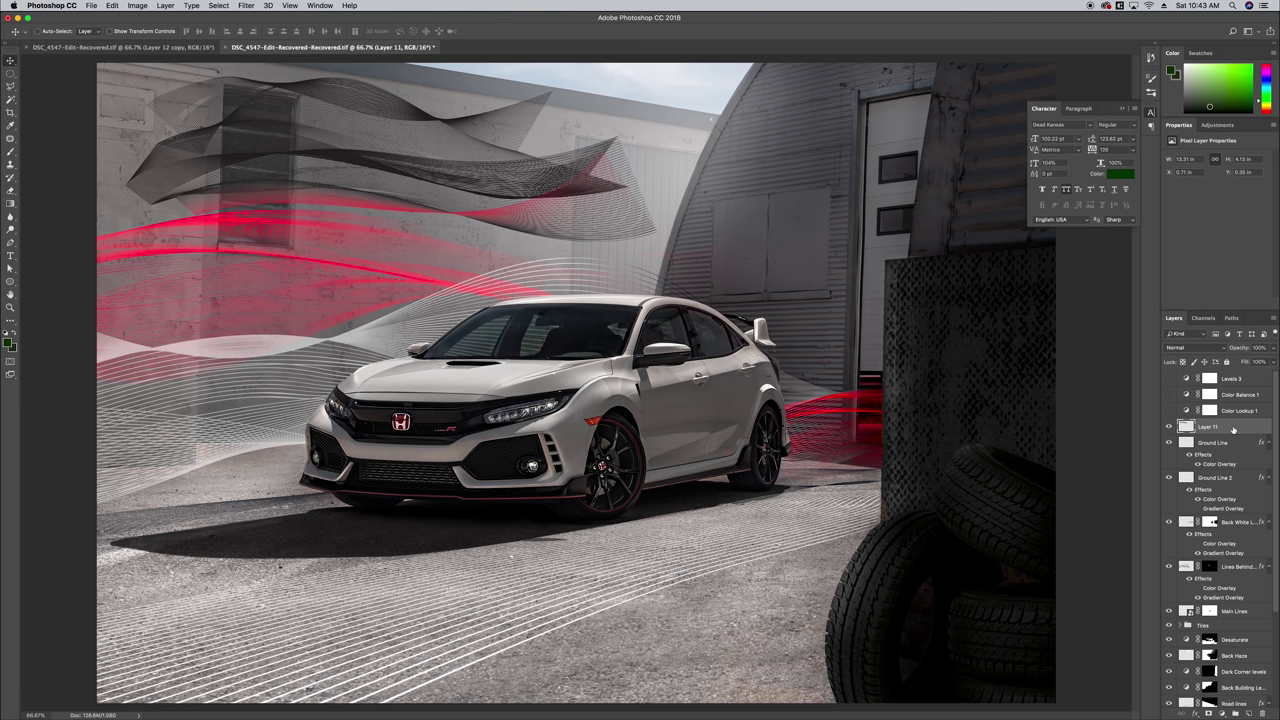
Apply a Hard Light Color Overlay at 100% opacity to the pasted wave layer, sampling its colour from the red lines on the wall
double_click(1233, 428)
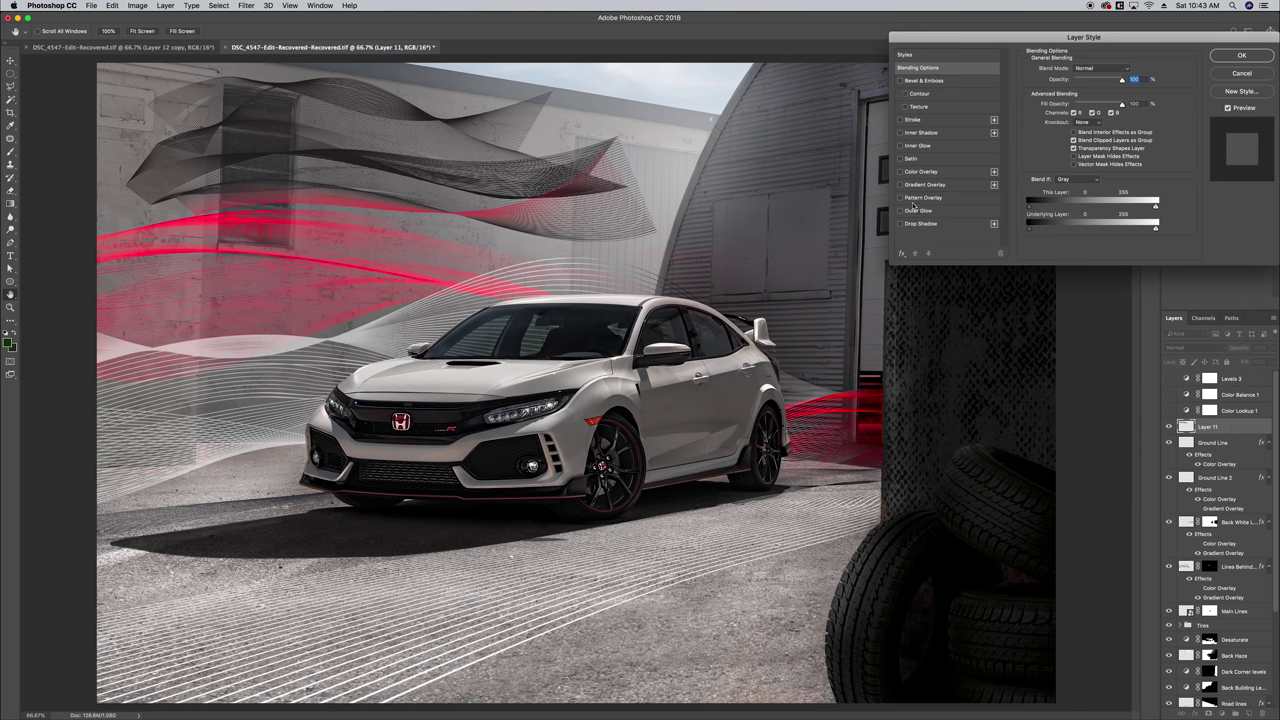
left_click(901, 173)
left_click(913, 174)
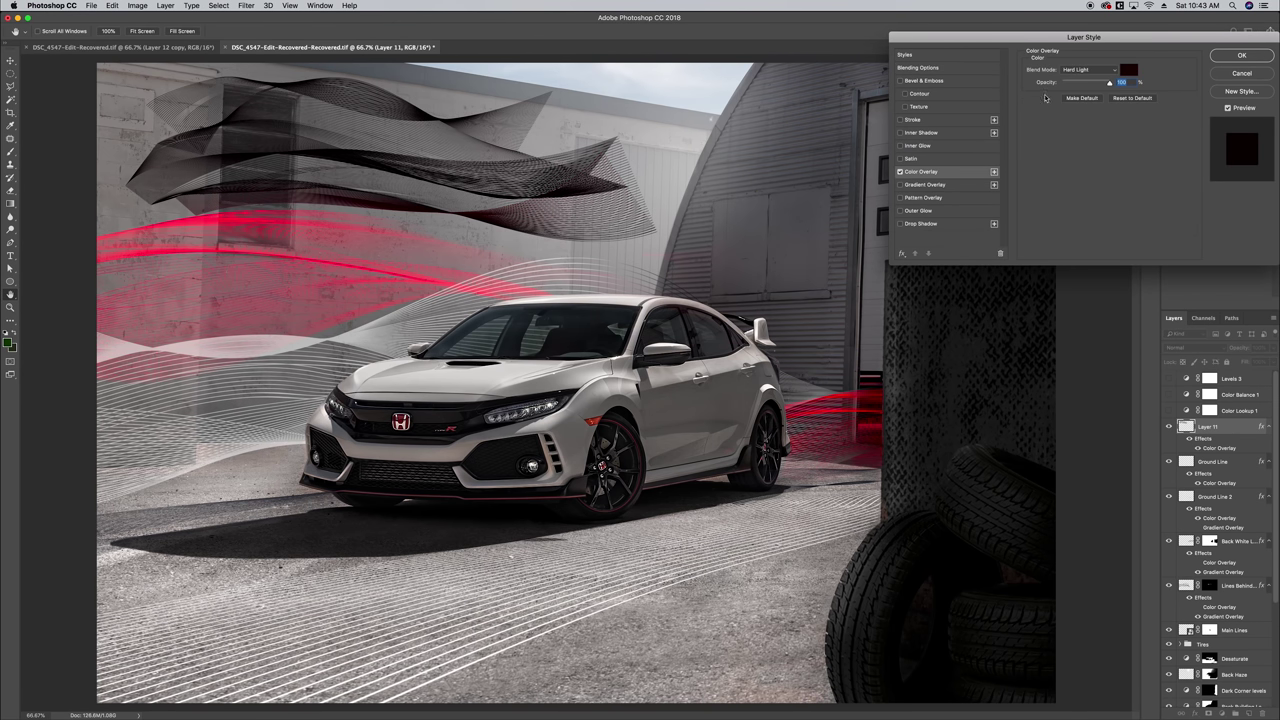
left_click(1128, 70)
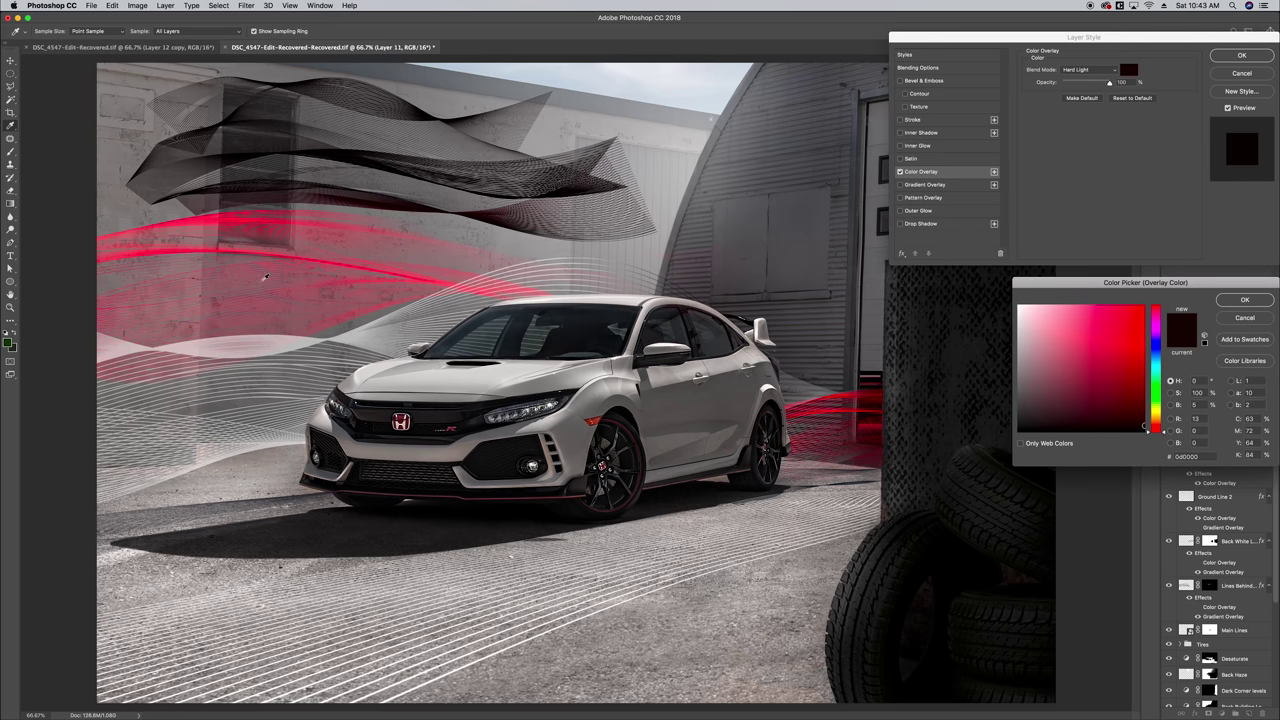
left_click(203, 215)
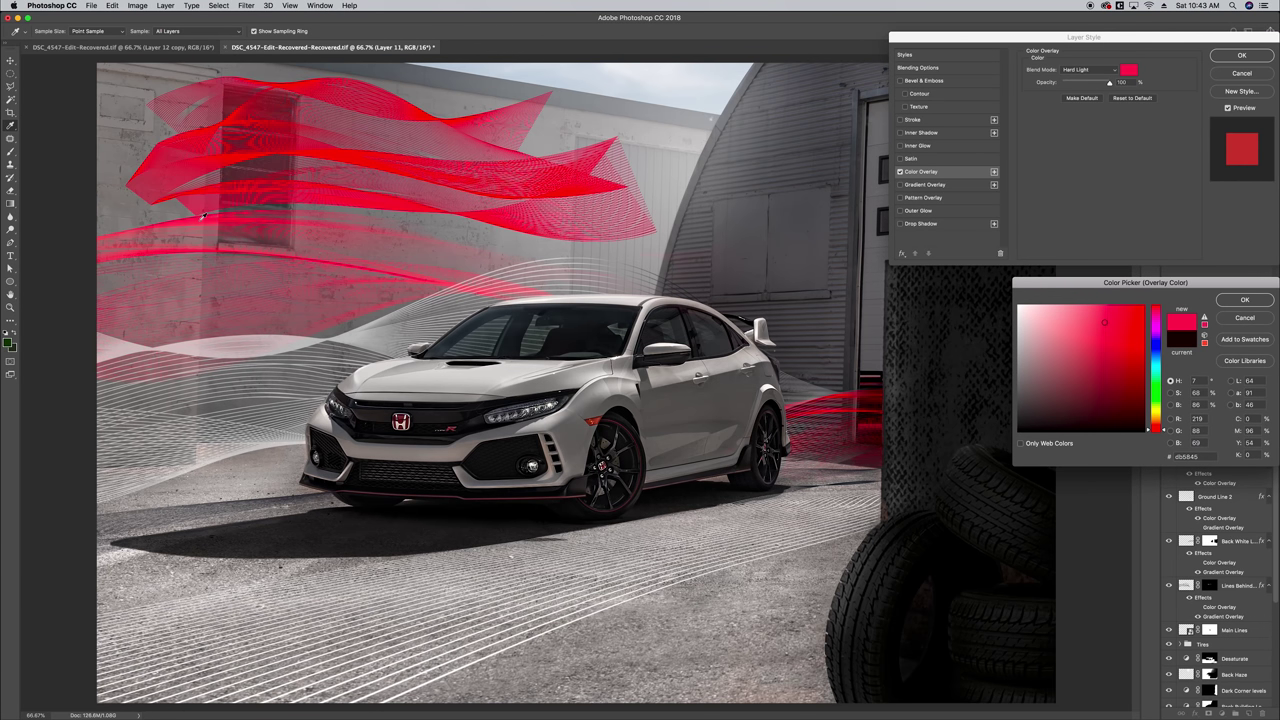
left_click(1245, 300)
left_click(1241, 55)
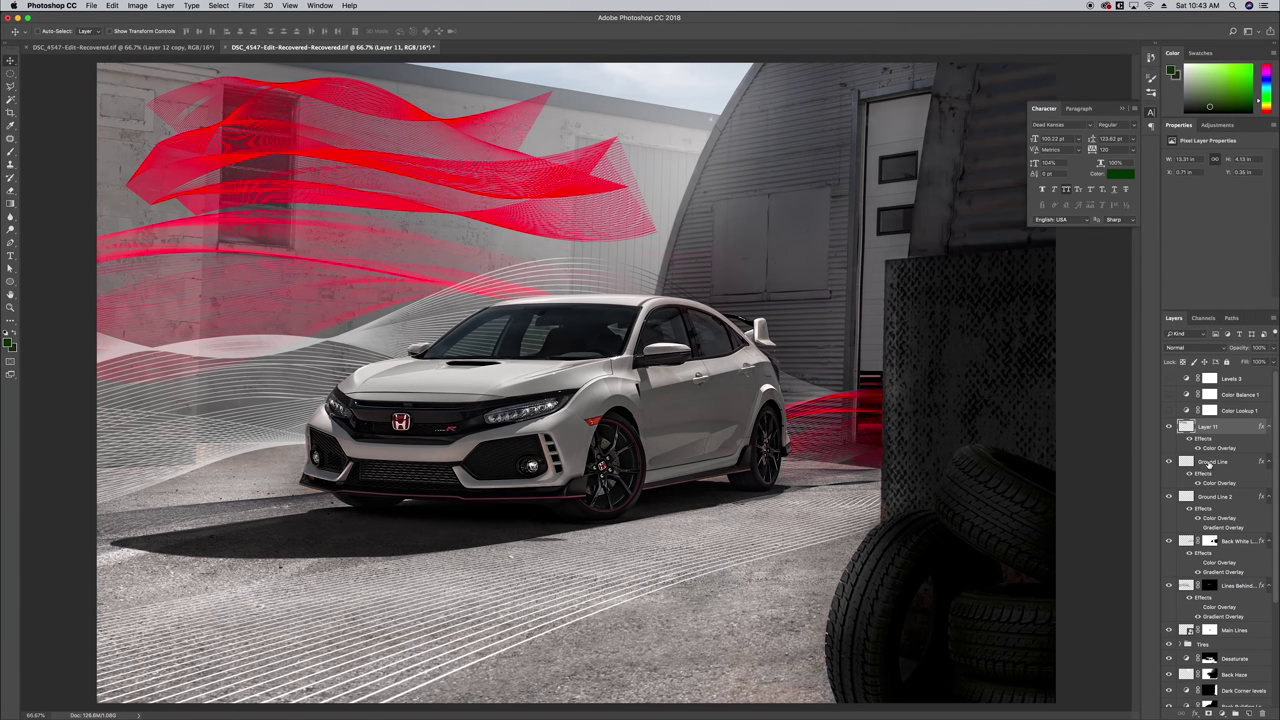
Move the red wave layer higher and further right across the building, and delete the layer
left_click(1209, 462)
left_click(1211, 494)
left_click(1212, 460)
left_click(1222, 426)
left_click_drag(277, 197, 338, 157)
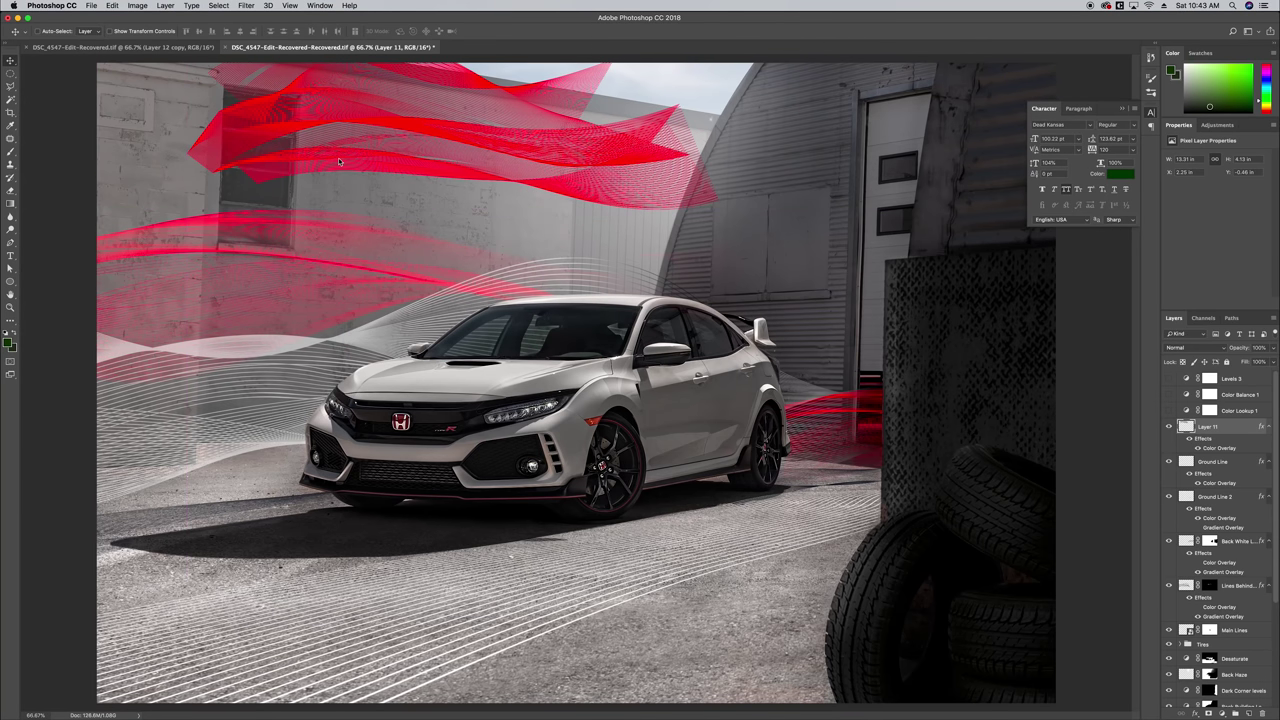
key("BackSpace")
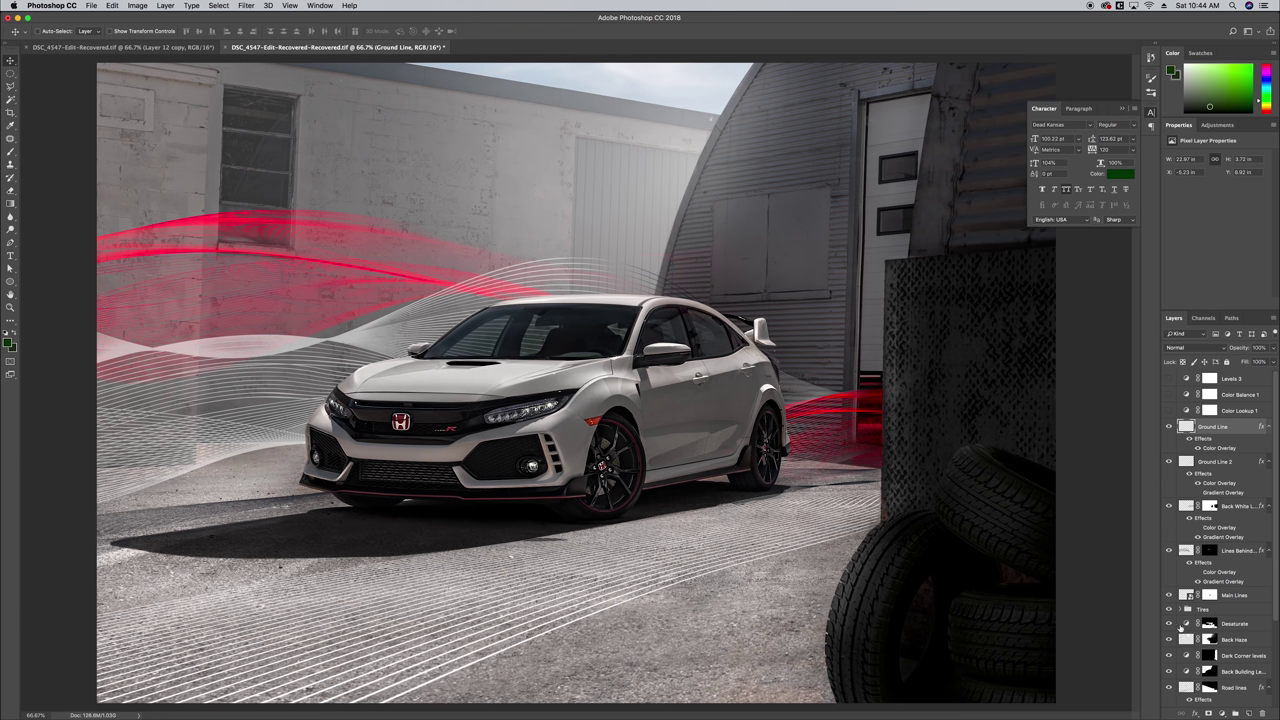
Inspect the layer style settings of the Lines Behind Window layer without changing them
left_click(1185, 551)
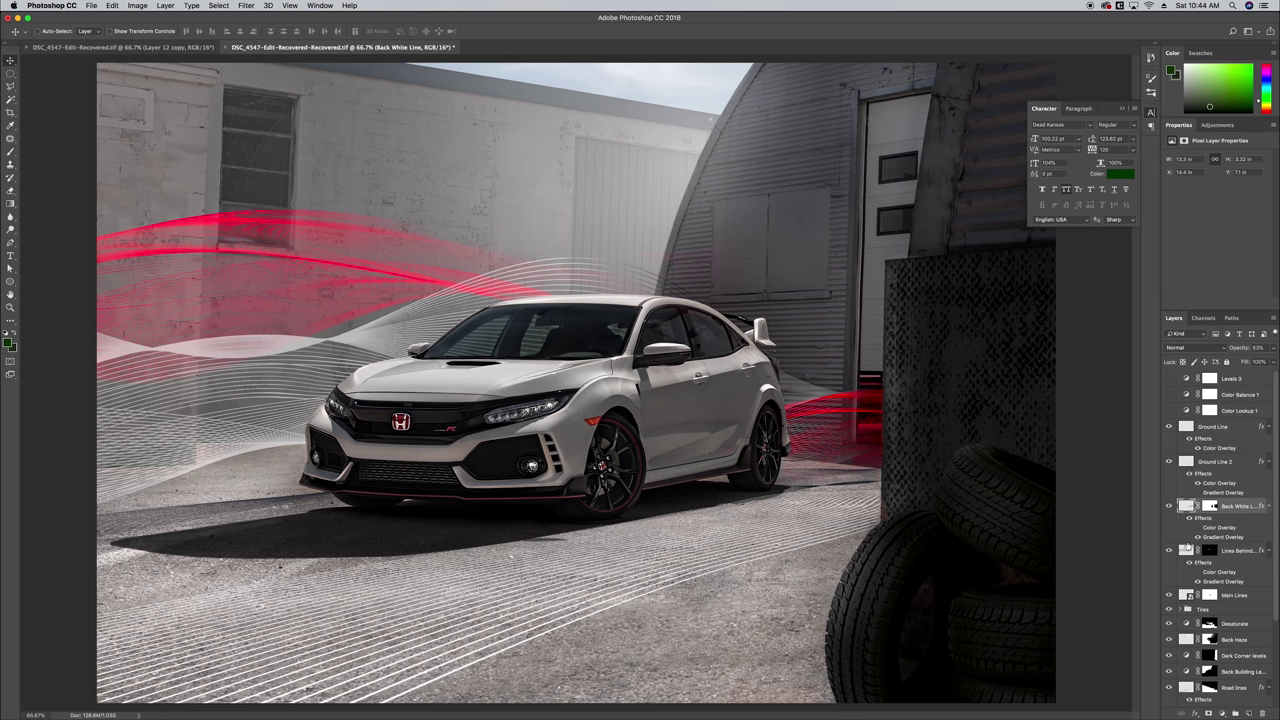
double_click(1185, 551)
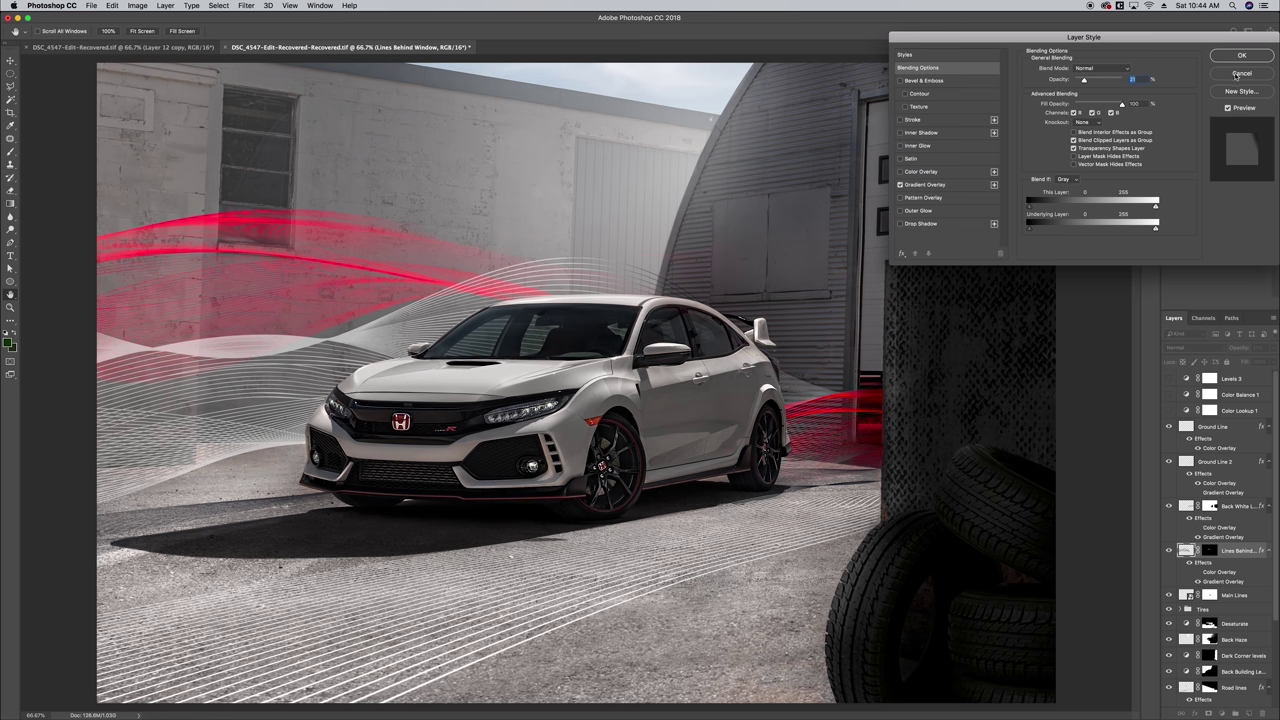
left_click(1240, 72)
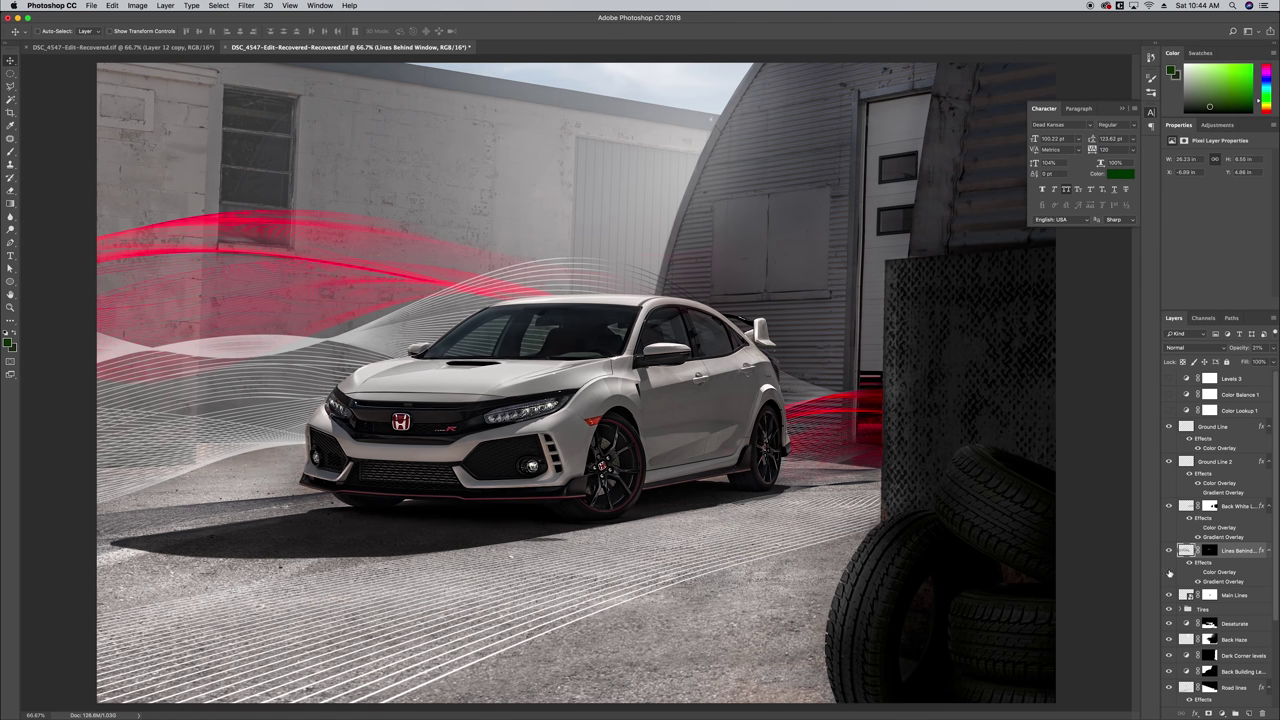
Toggle the visibility of the Ground Line, Ground Line 2 and Back White Line layers to check what each contributes
left_click(1168, 427)
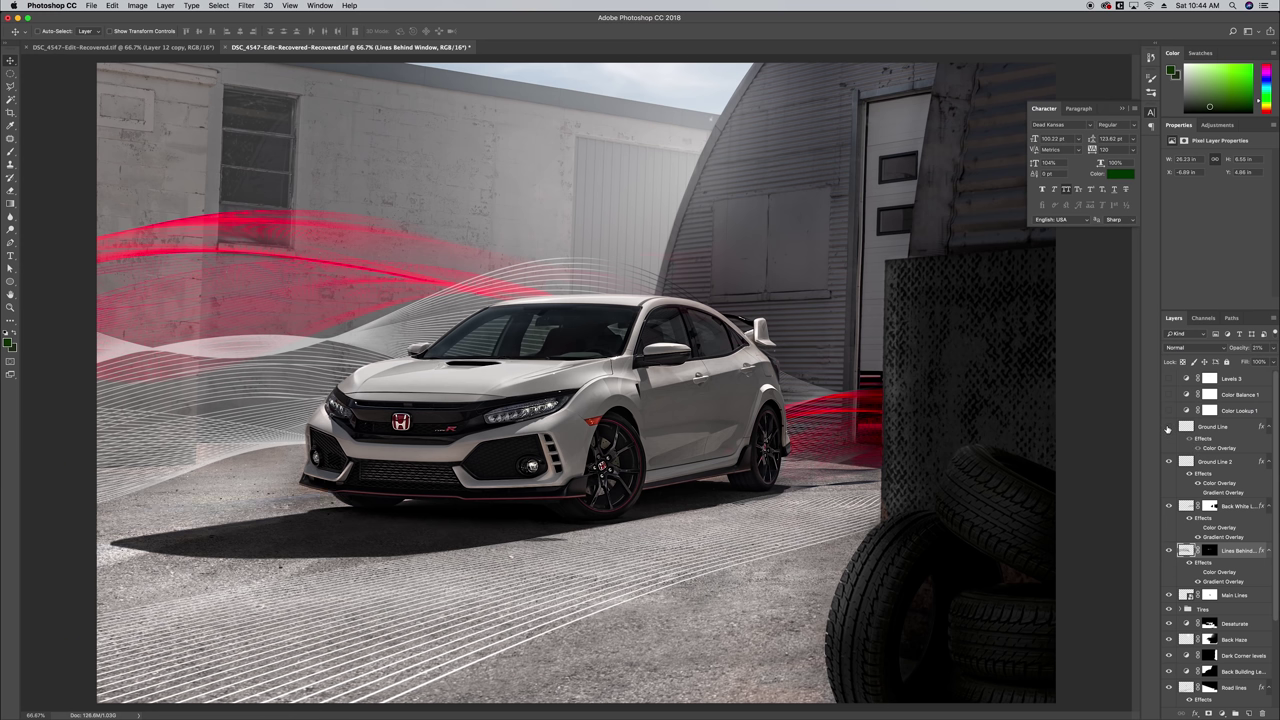
left_click(1168, 427)
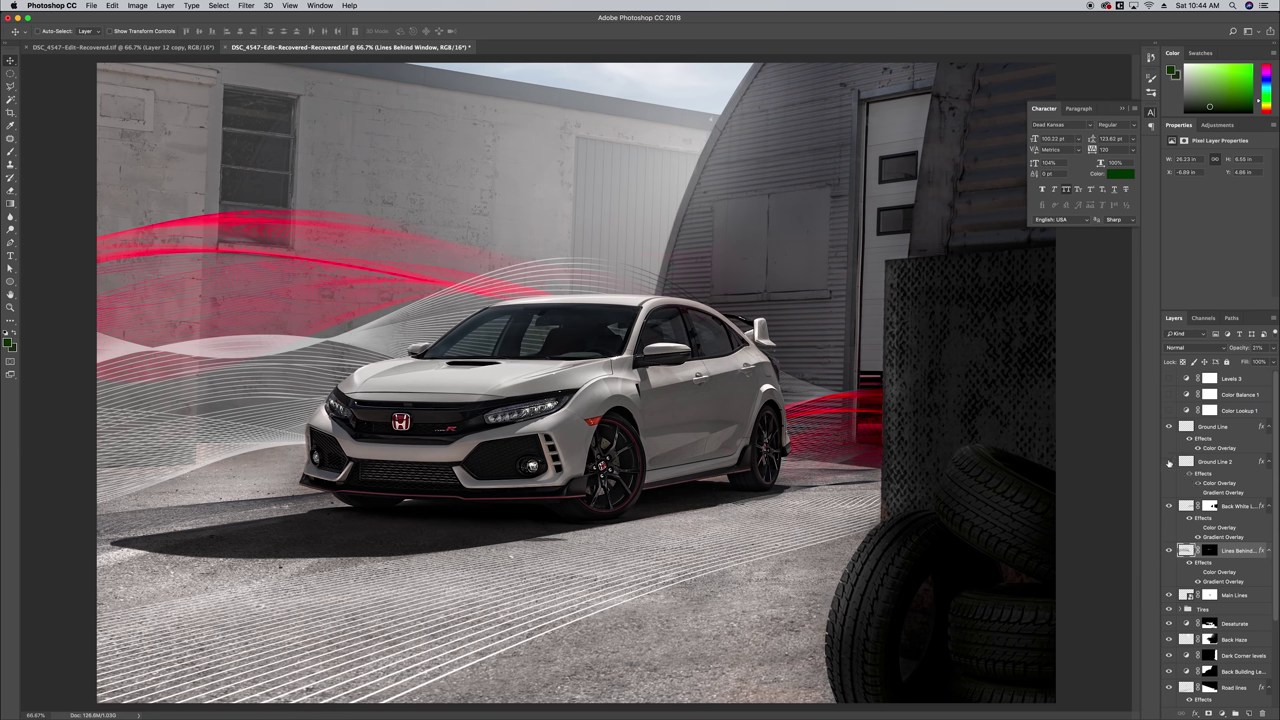
left_click(1168, 462)
left_click(1168, 462)
left_click(1168, 507)
scroll(1168, 530, "down", 2)
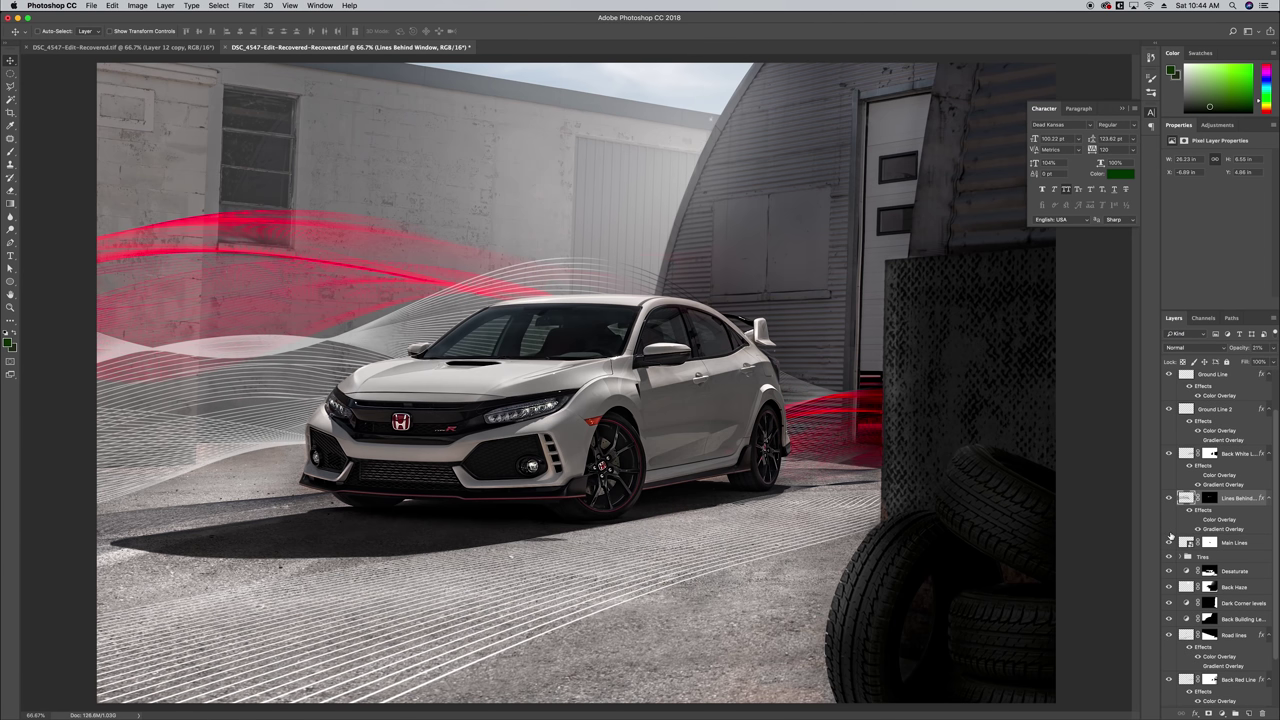
scroll(1172, 562, "up", 2)
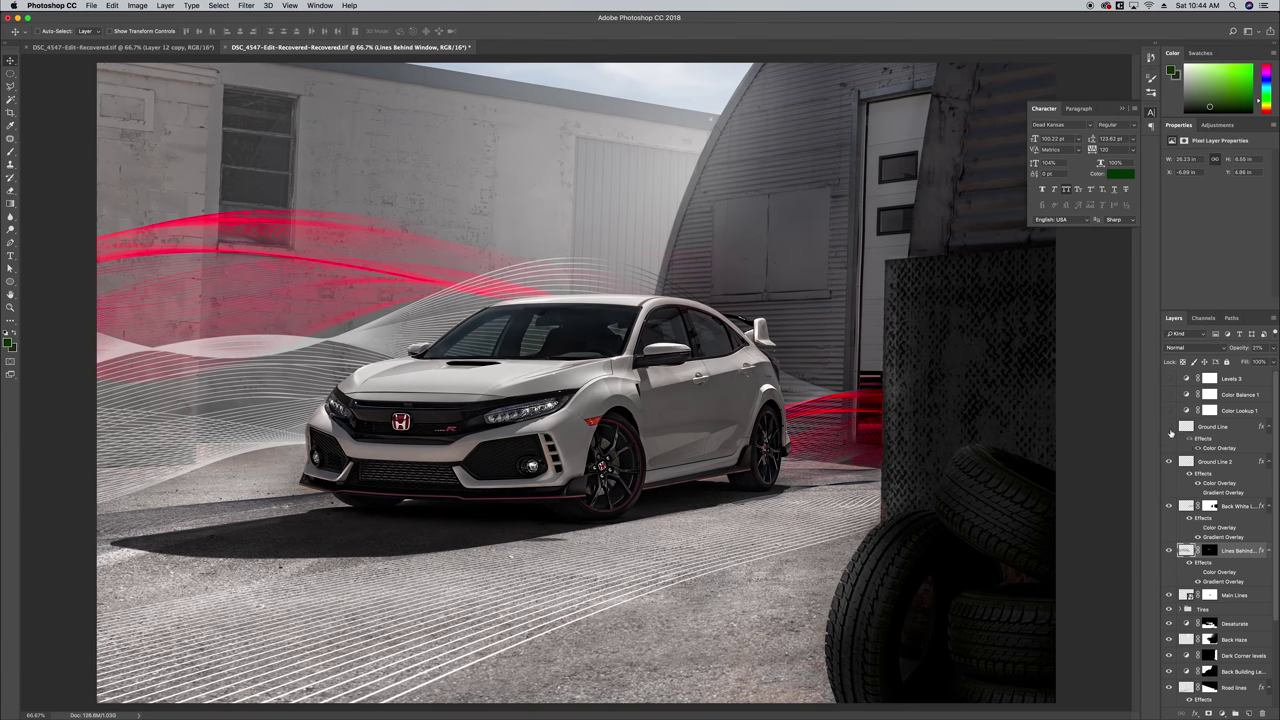
left_click(1169, 427)
Try a Perspective transform on the Ground Line layer, flaring its lower edge to about 136% width, and nudge it slightly down and left
left_click(1205, 427)
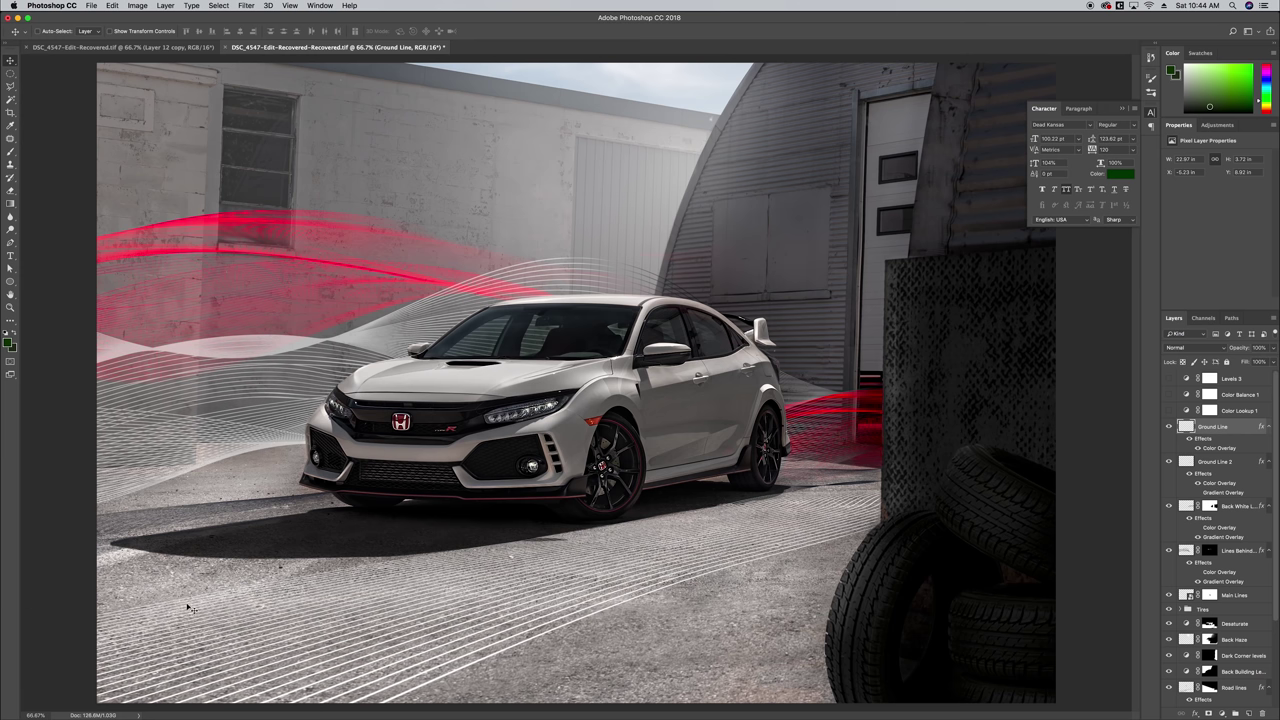
left_click(112, 5)
mouse_move(180, 228)
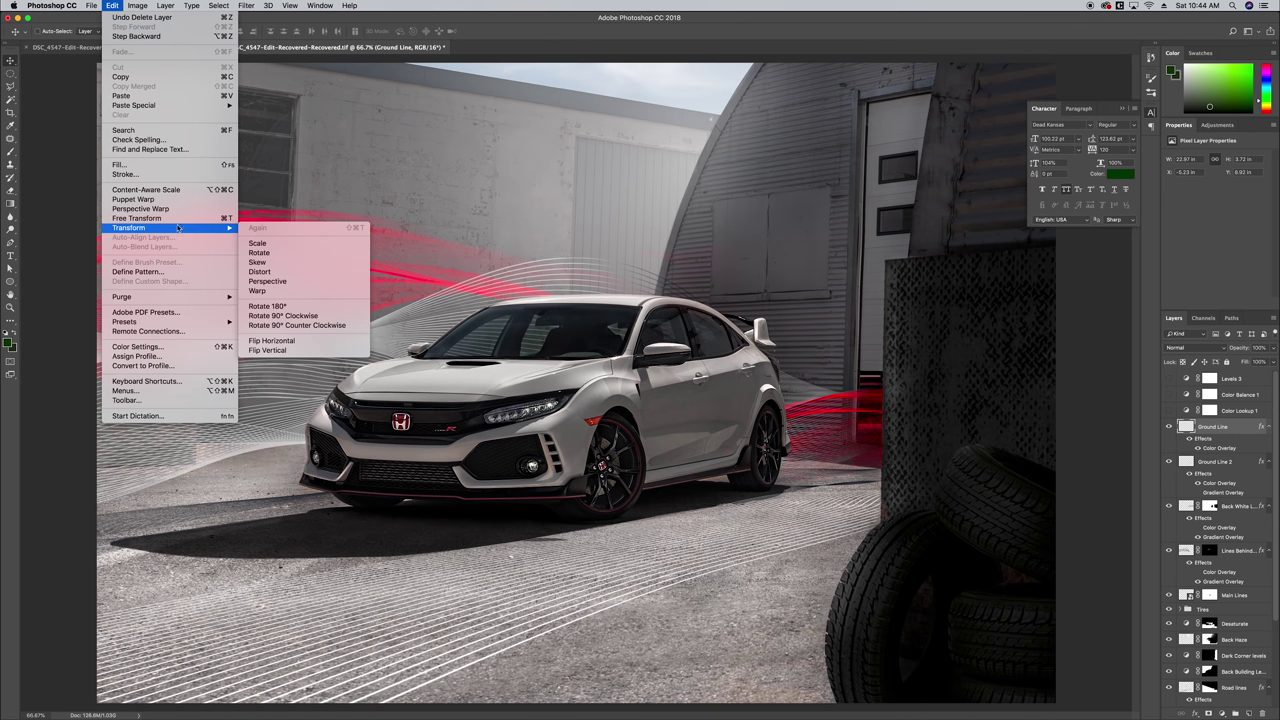
left_click(281, 282)
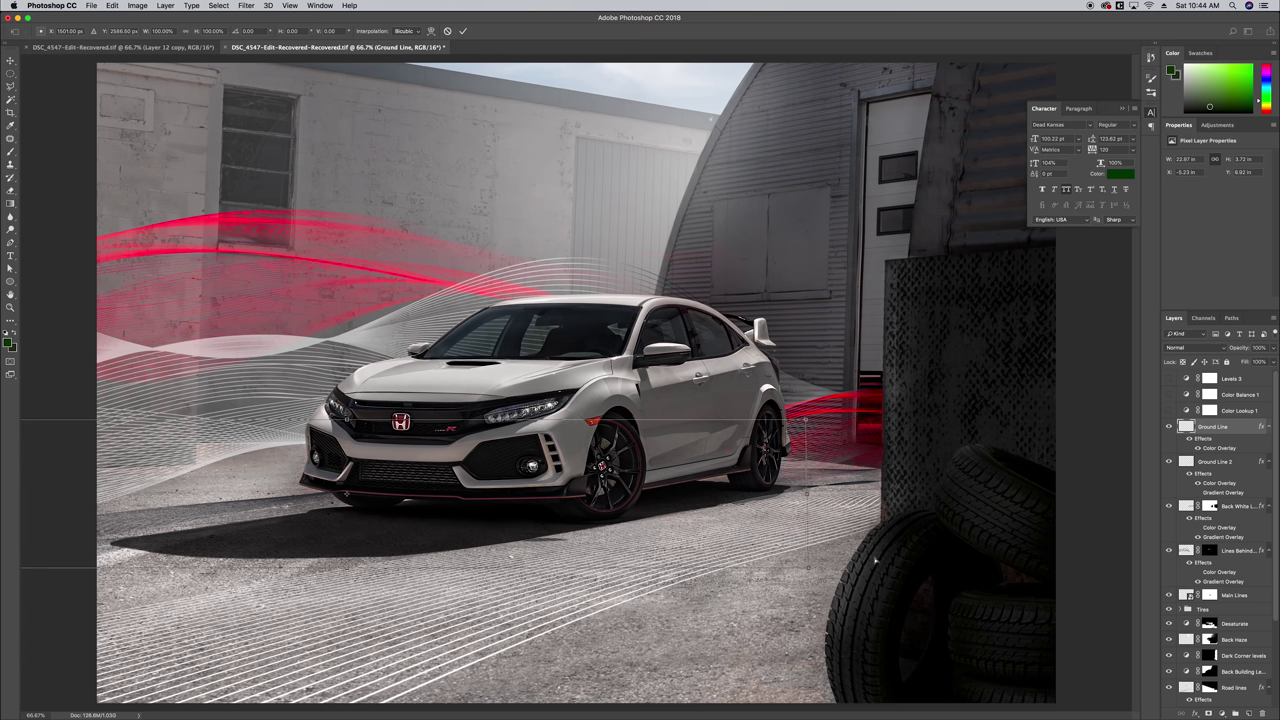
left_click_drag(912, 550, 970, 547)
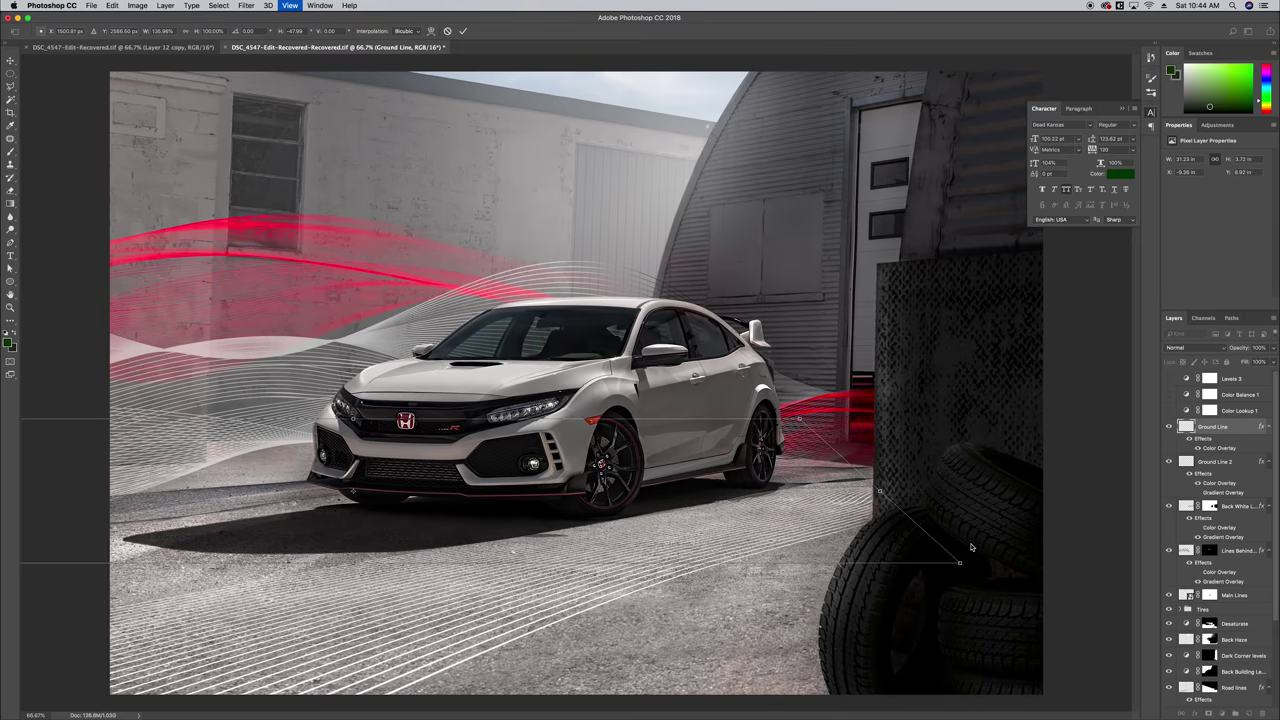
key("super+minus")
key("super+minus")
key("Return")
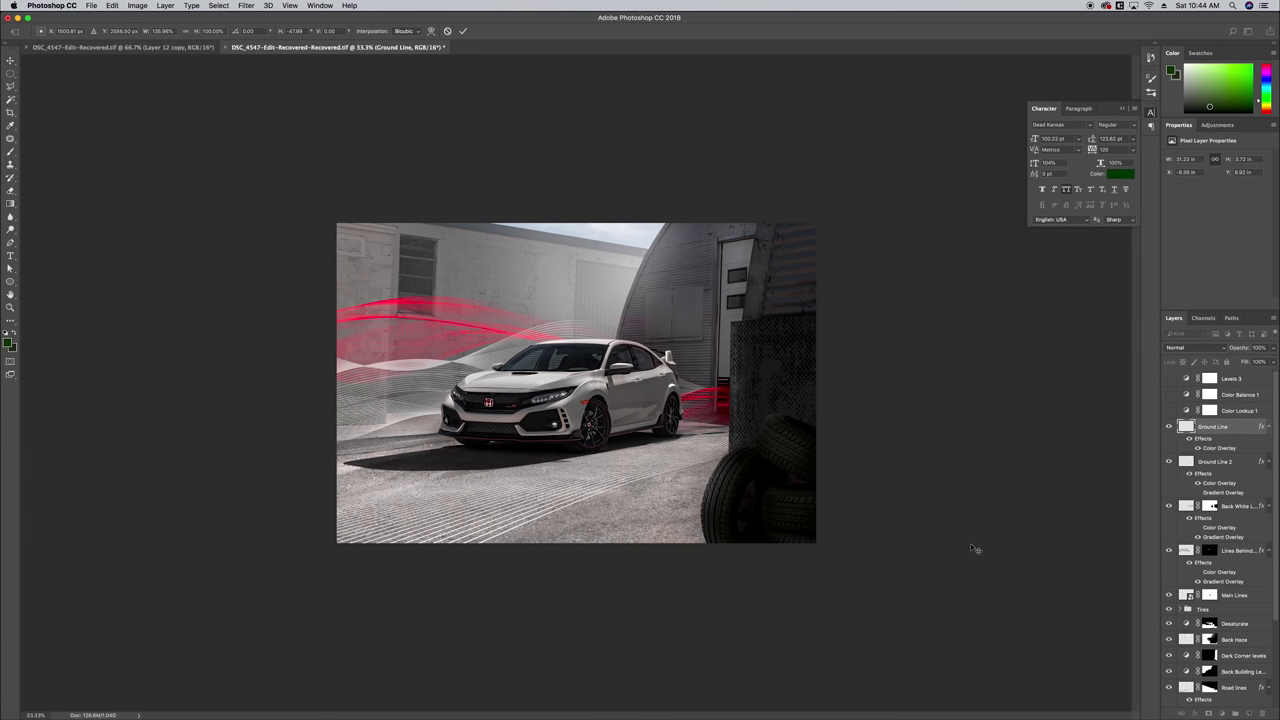
mouse_move(366, 444)
left_mouse_down()
mouse_move(318, 452)
mouse_move(387, 446)
mouse_move(330, 454)
mouse_move(359, 448)
left_mouse_up()
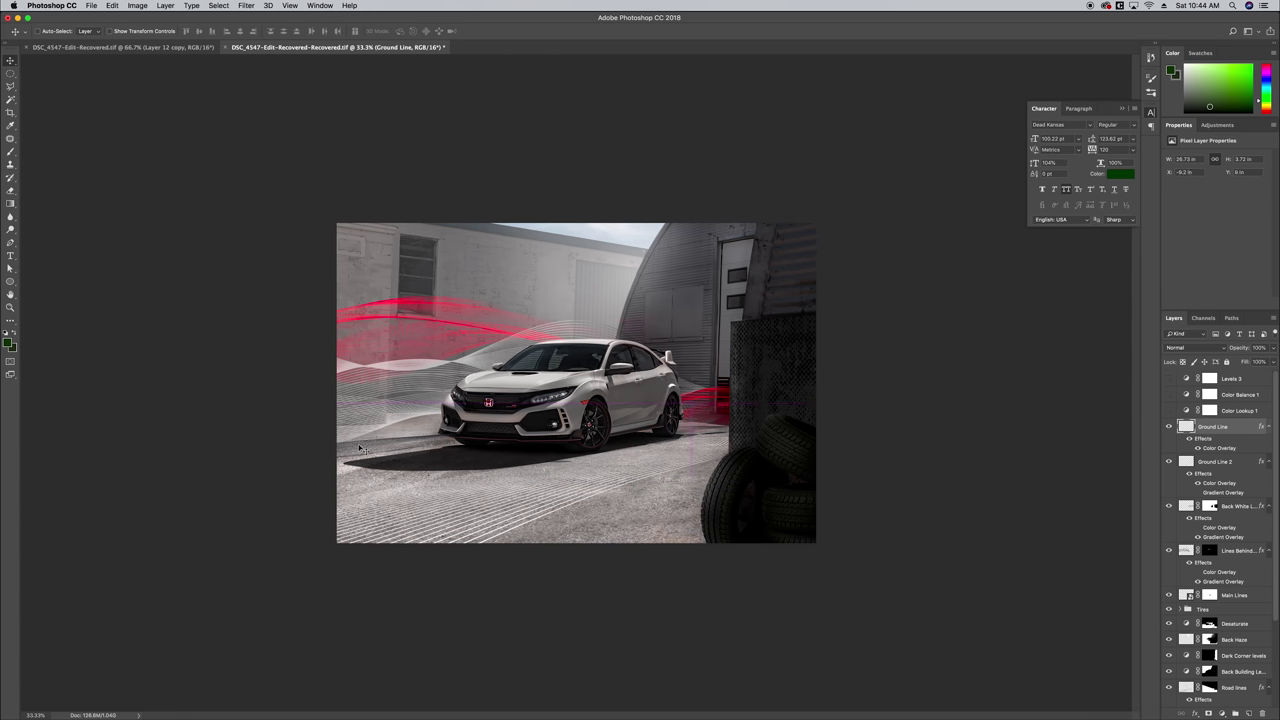
Step back to before the Ground Line transform and delete the red wave layer
key("super+z")
key("super+shift+alt+n")
key("super+minus")
key("super+minus")
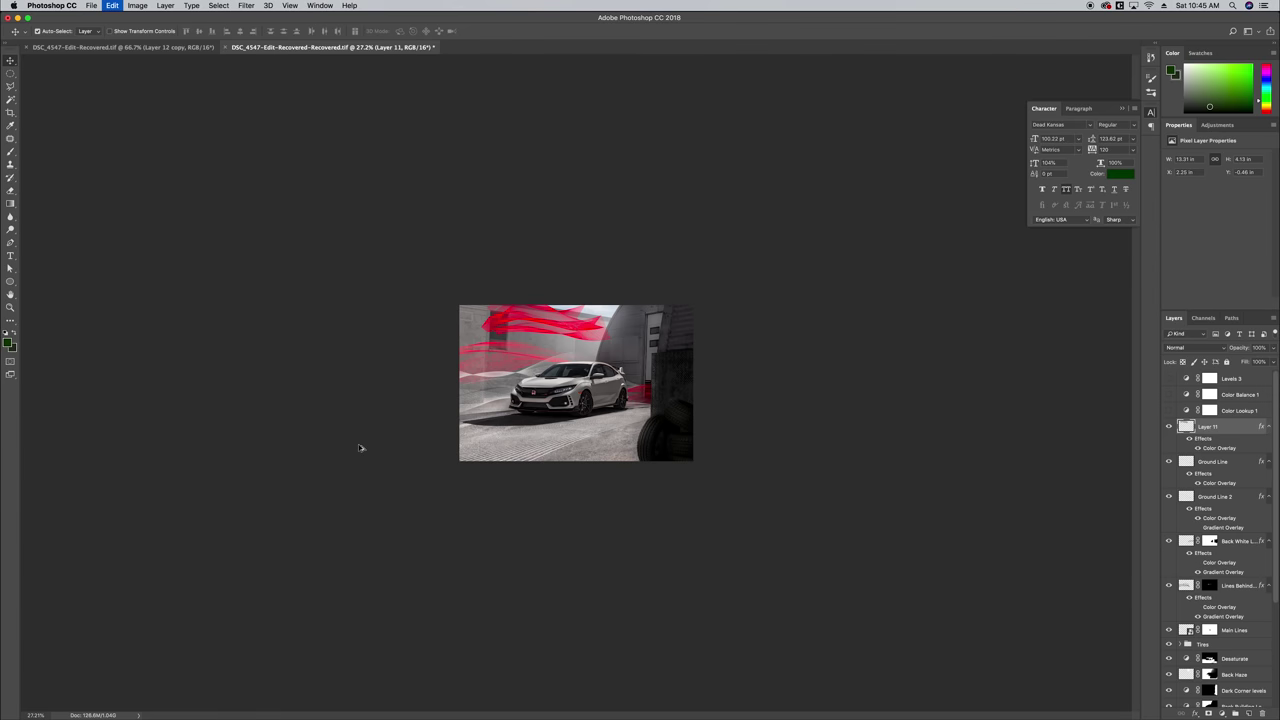
key("super+plus")
key("super+plus")
key("super+plus")
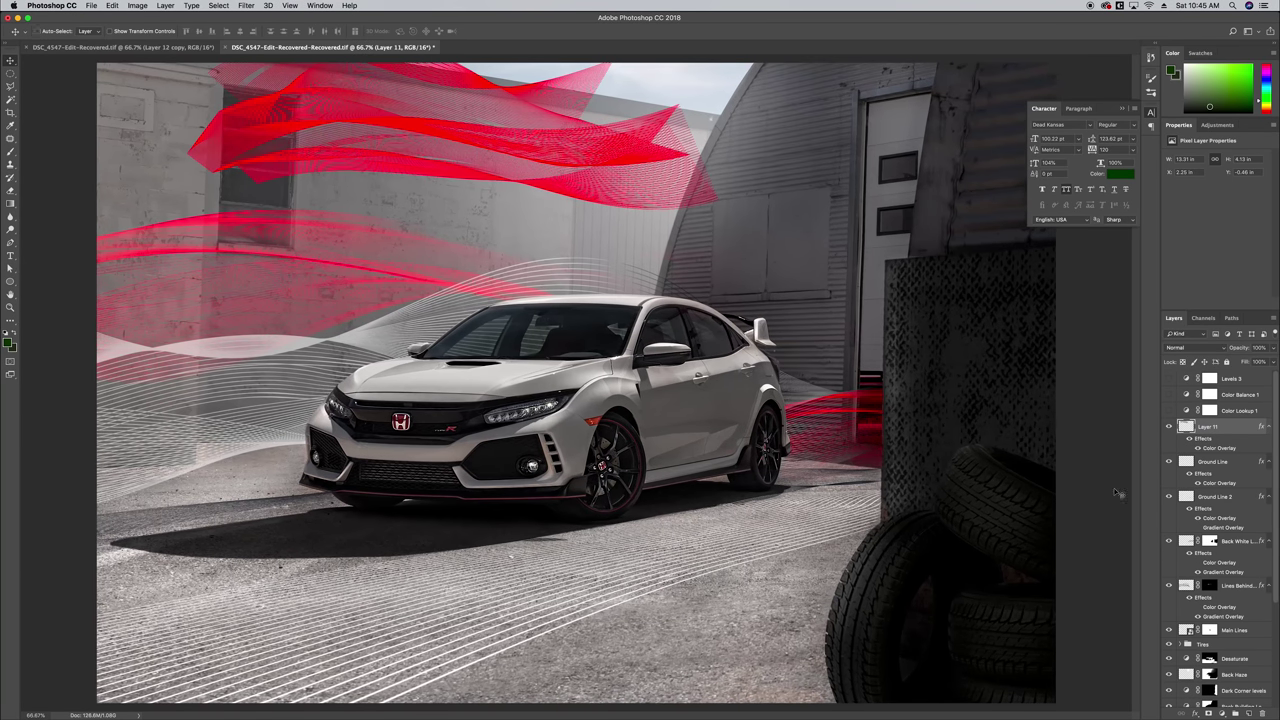
key("BackSpace")
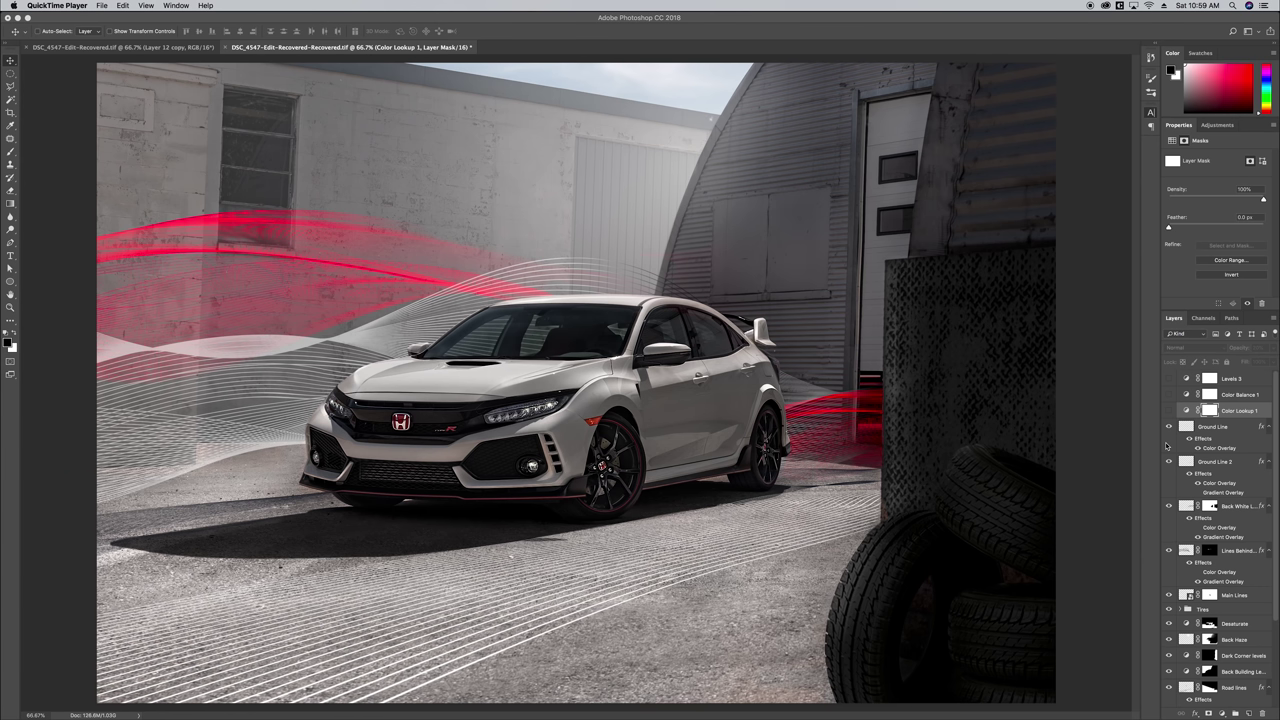
Turn on the Levels 3, Color Balance 1 and Color Lookup 1 adjustment layers and show the Color Lookup settings
left_click(1169, 381)
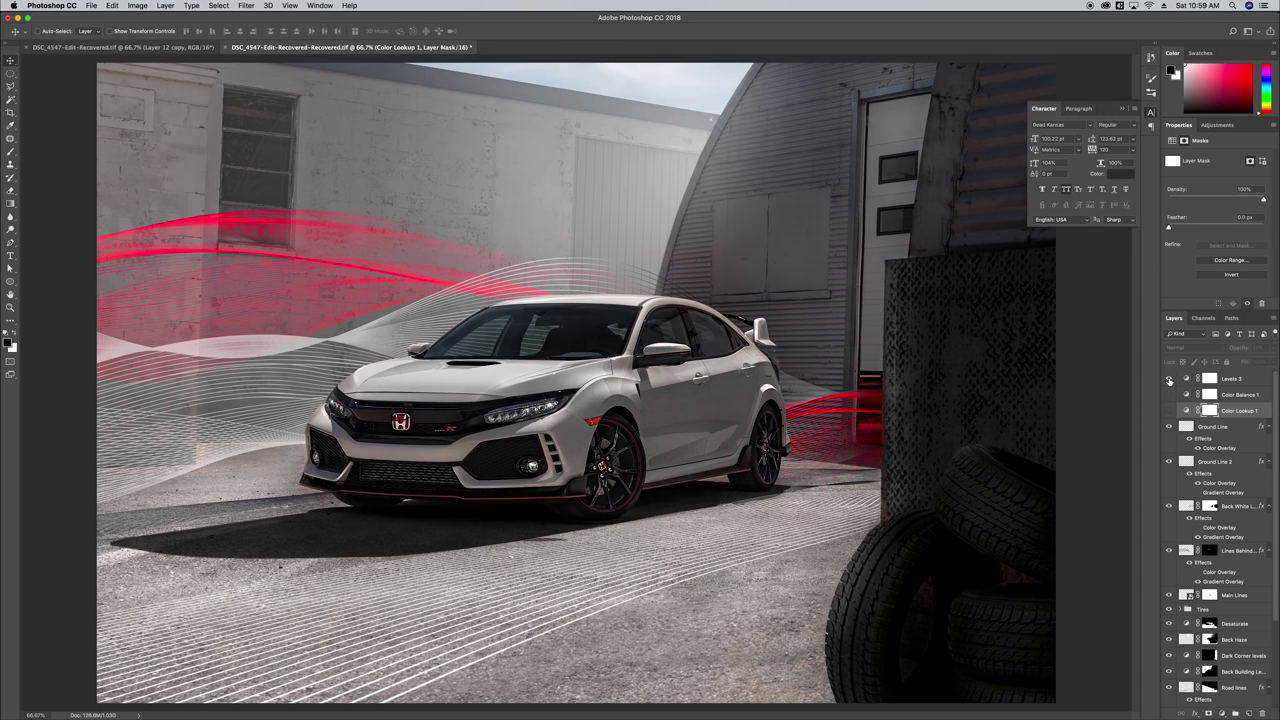
left_click(1169, 380)
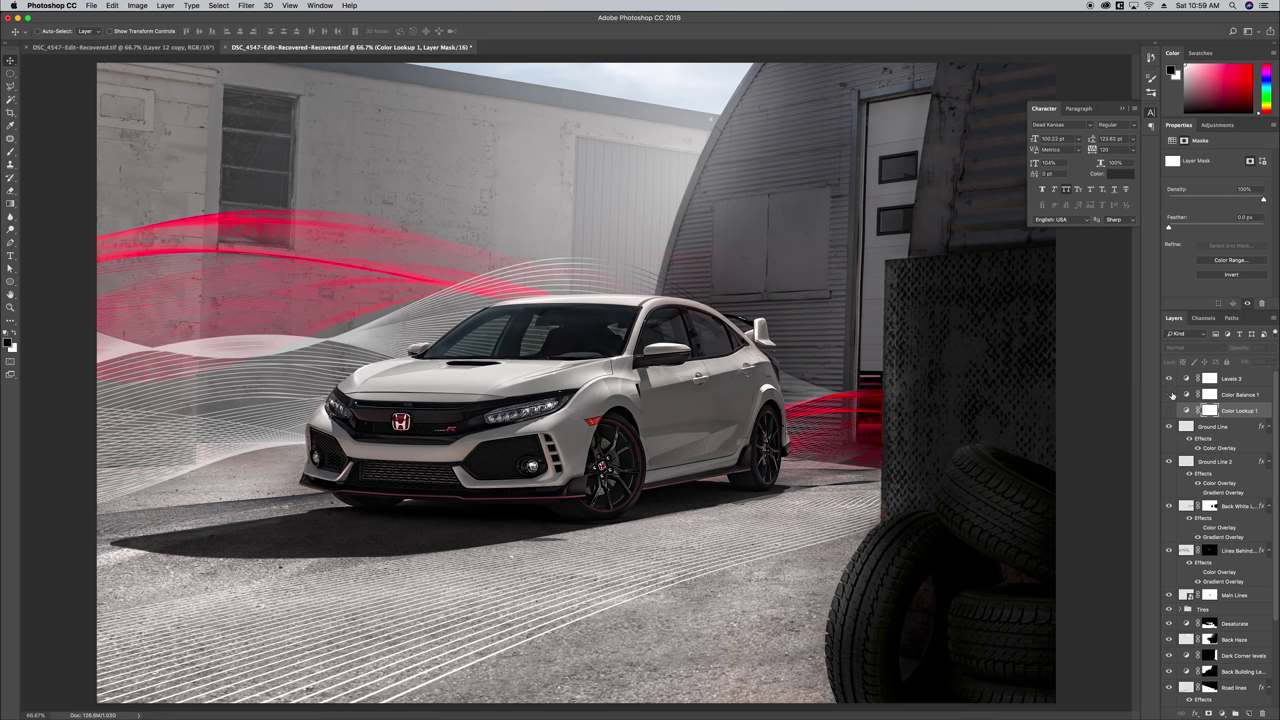
left_click(1229, 396)
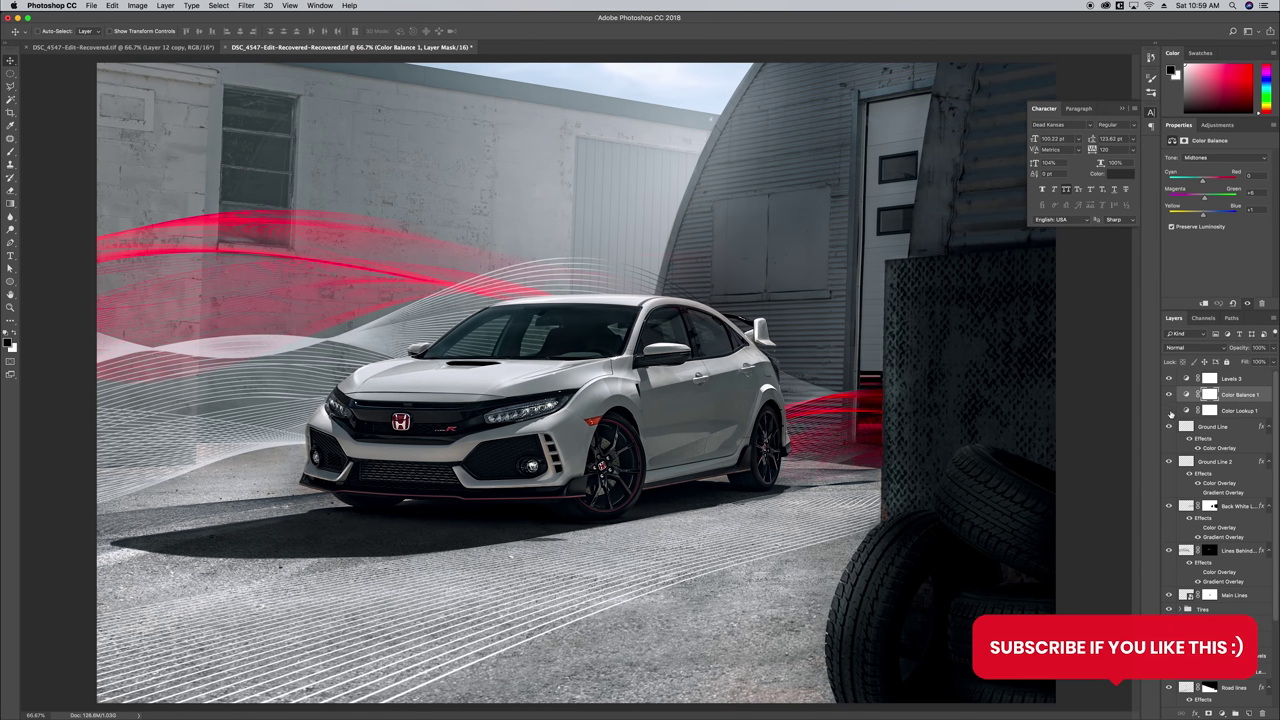
left_click(1233, 410)
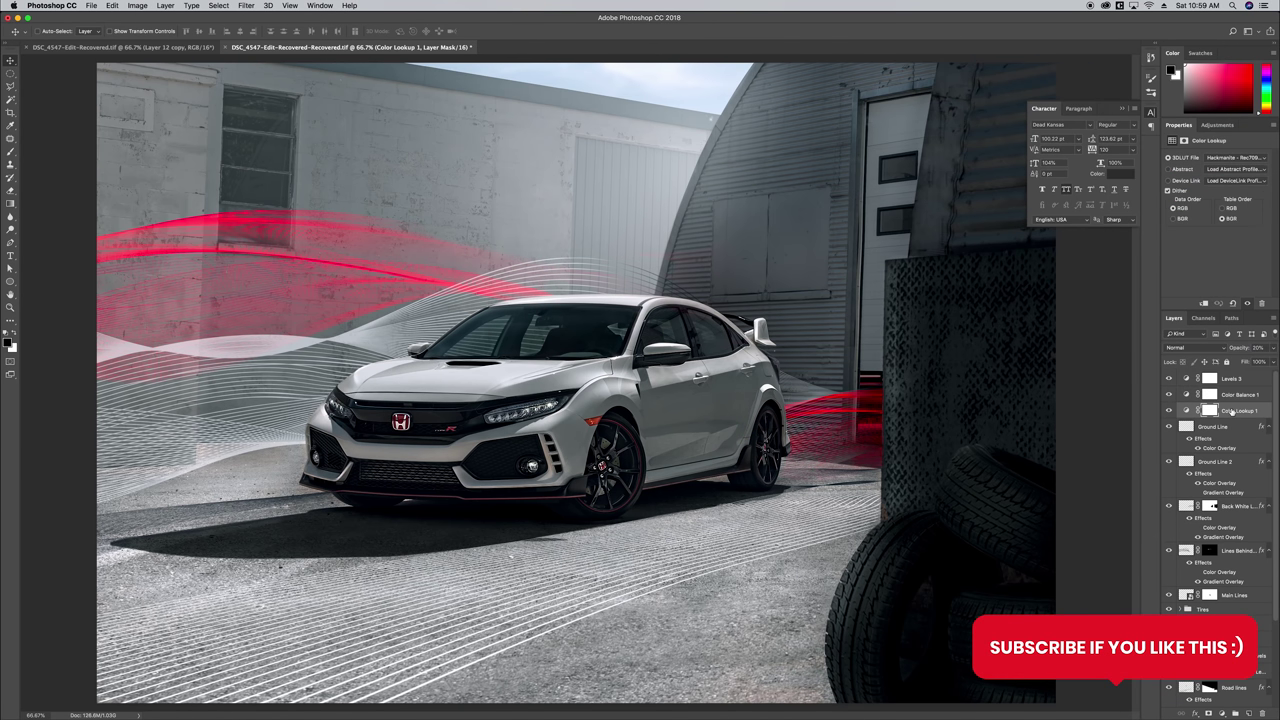